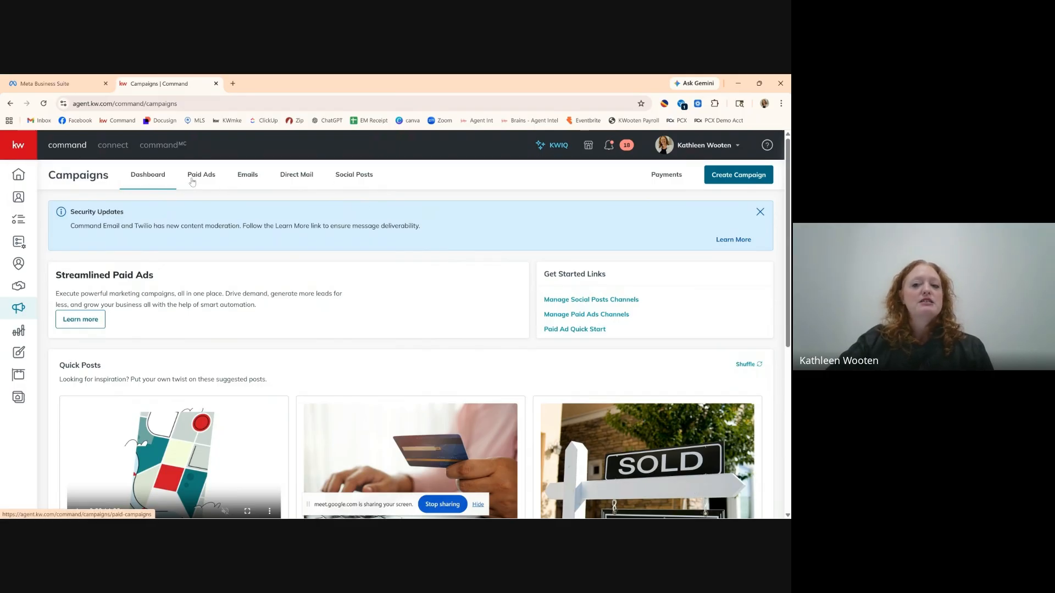
Review the Paid Ads overview on the Campaigns page and start creating a new campaign.
left_click(211, 176)
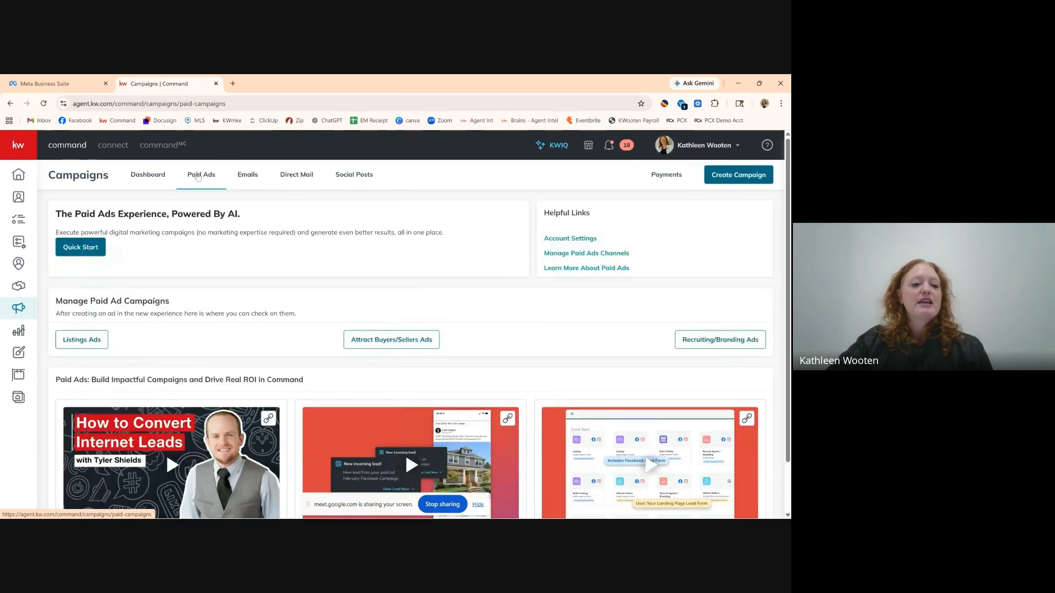
scroll(377, 289, "down", 1)
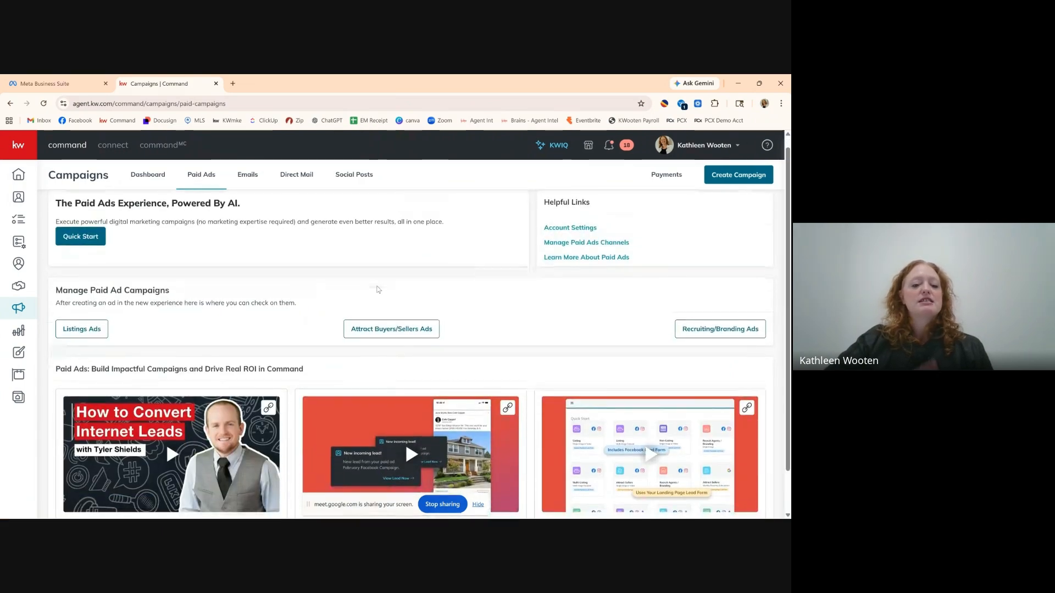
scroll(377, 289, "down", 1)
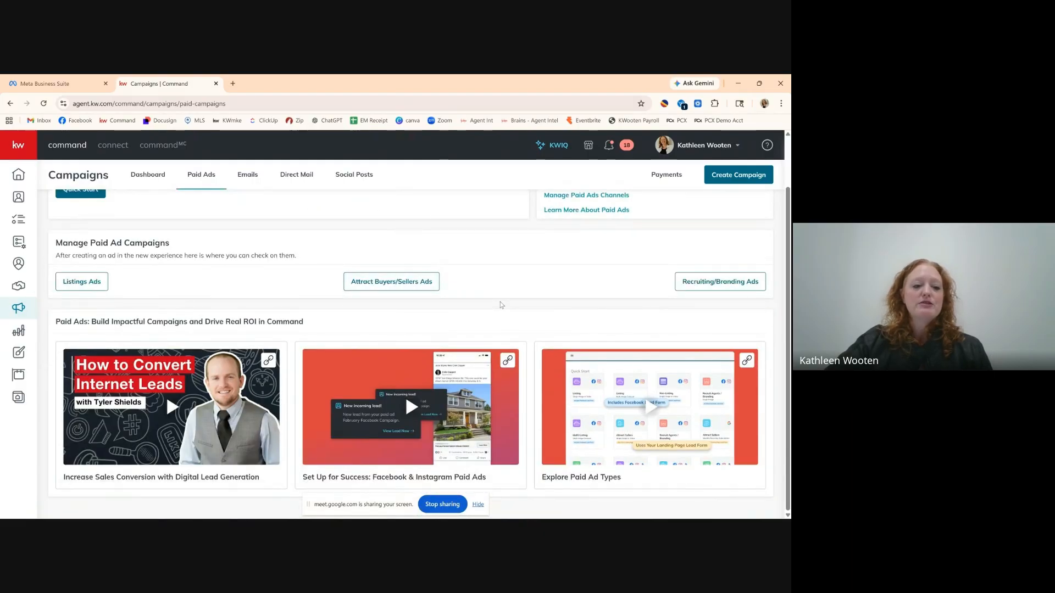
scroll(500, 304, "up", 1)
scroll(500, 304, "down", 1)
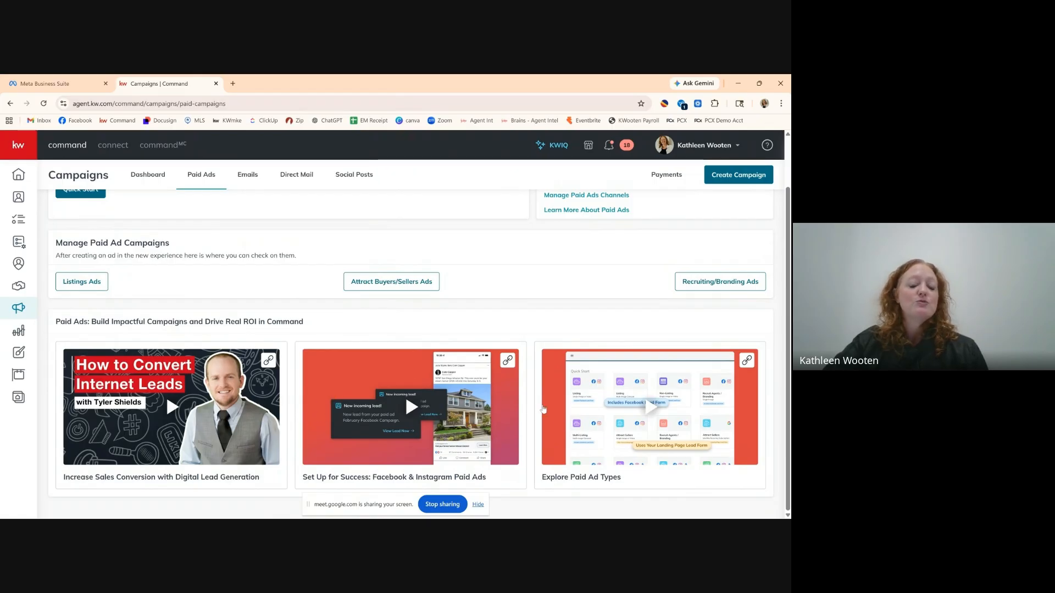
scroll(543, 408, "up", 1)
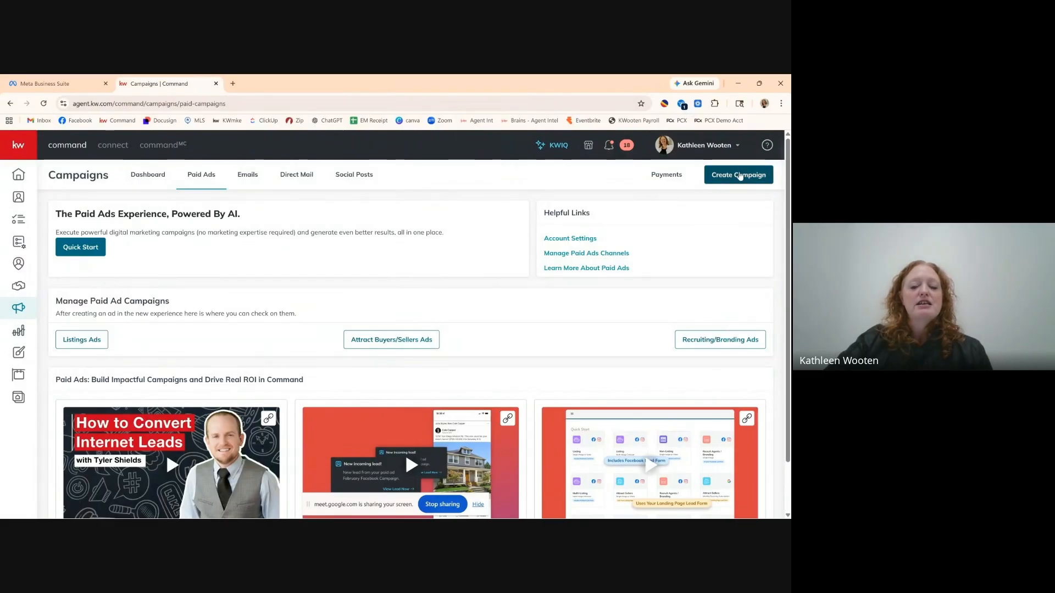
left_click(740, 176)
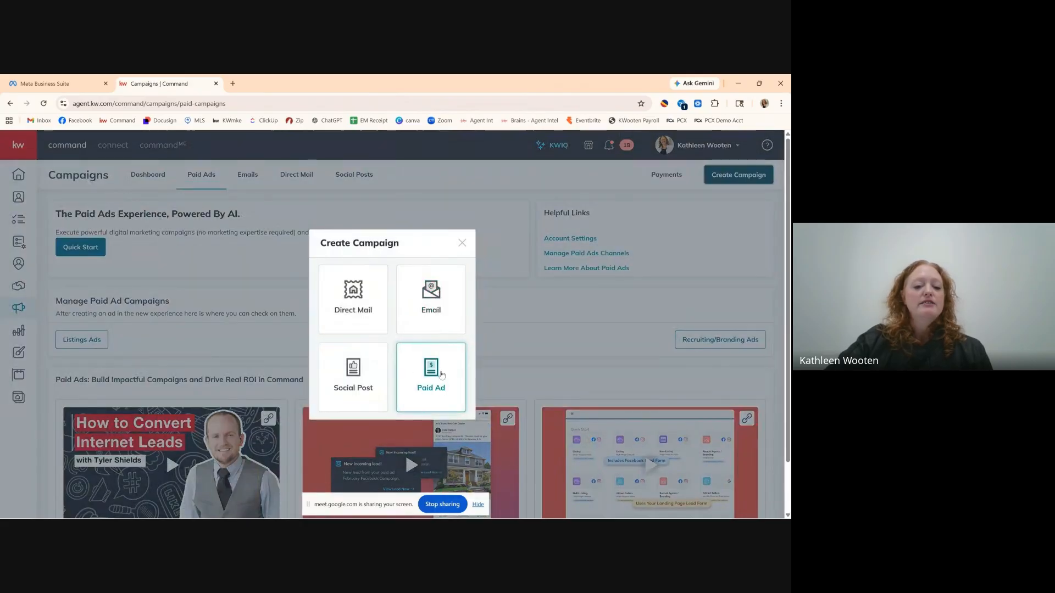
Choose Paid Ad and browse the 11 Quick Start objectives, like Listing and Multi-Listing.
left_click(441, 375)
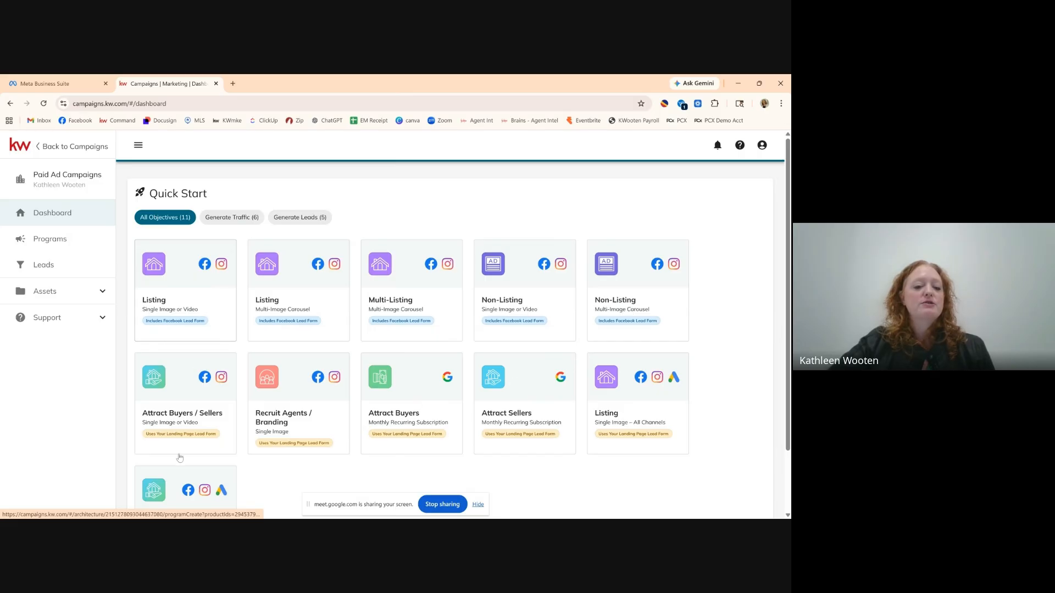
scroll(741, 297, "down", 1)
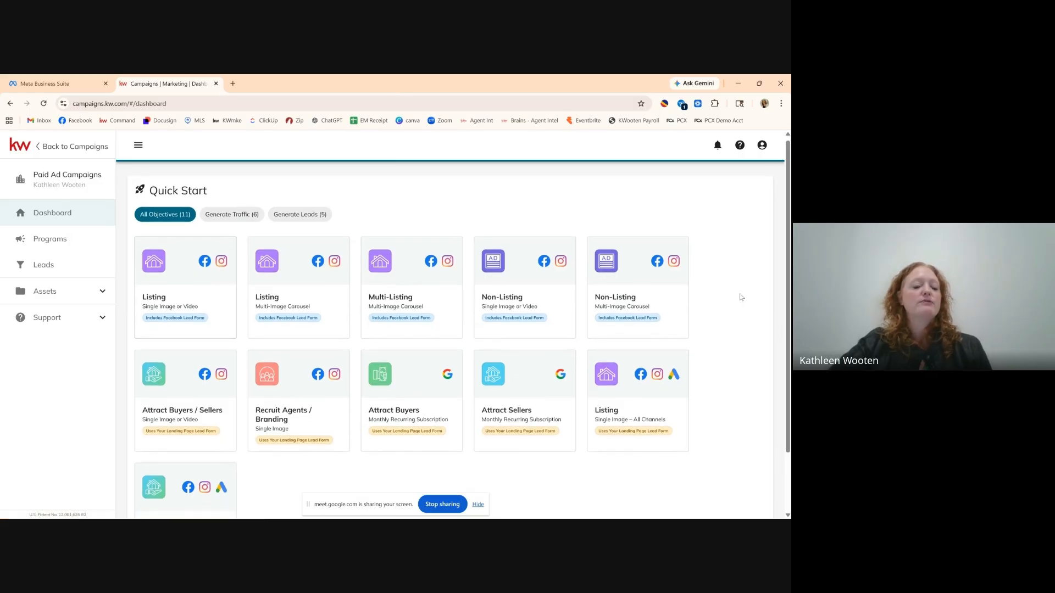
scroll(741, 297, "down", 1)
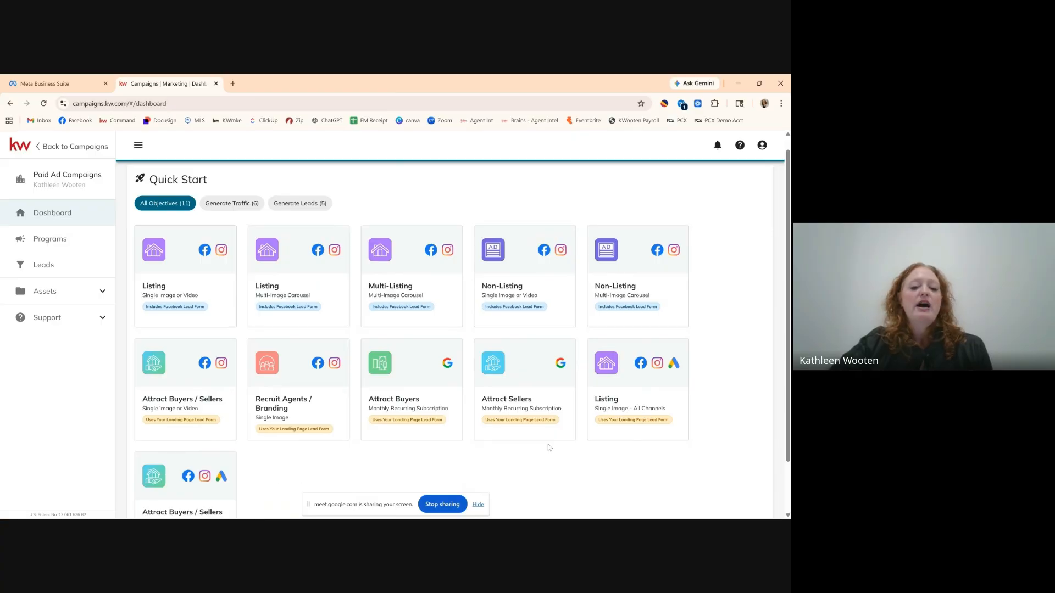
scroll(548, 447, "down", 1)
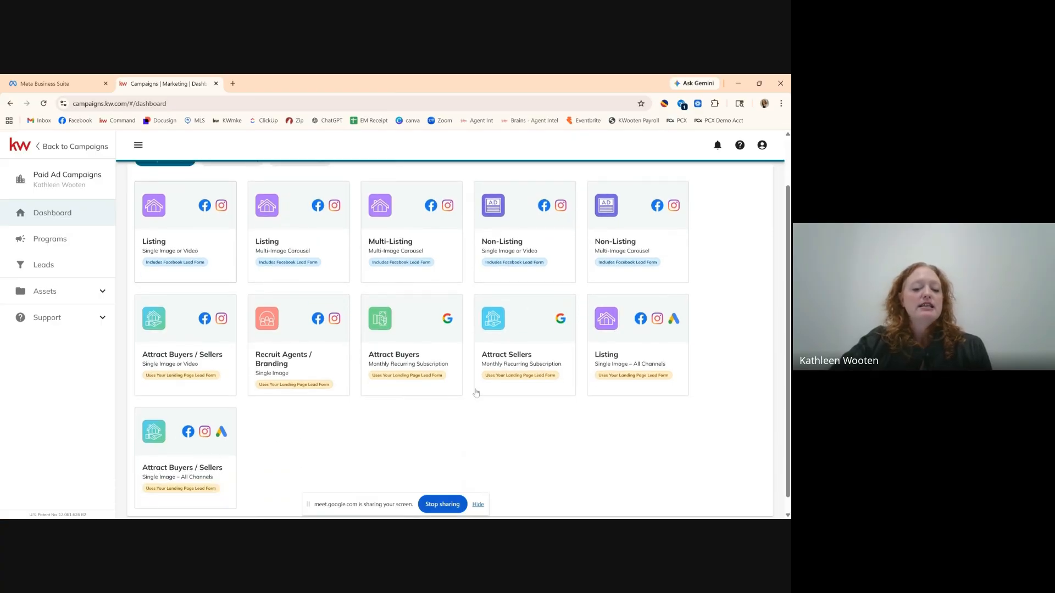
scroll(530, 387, "up", 1)
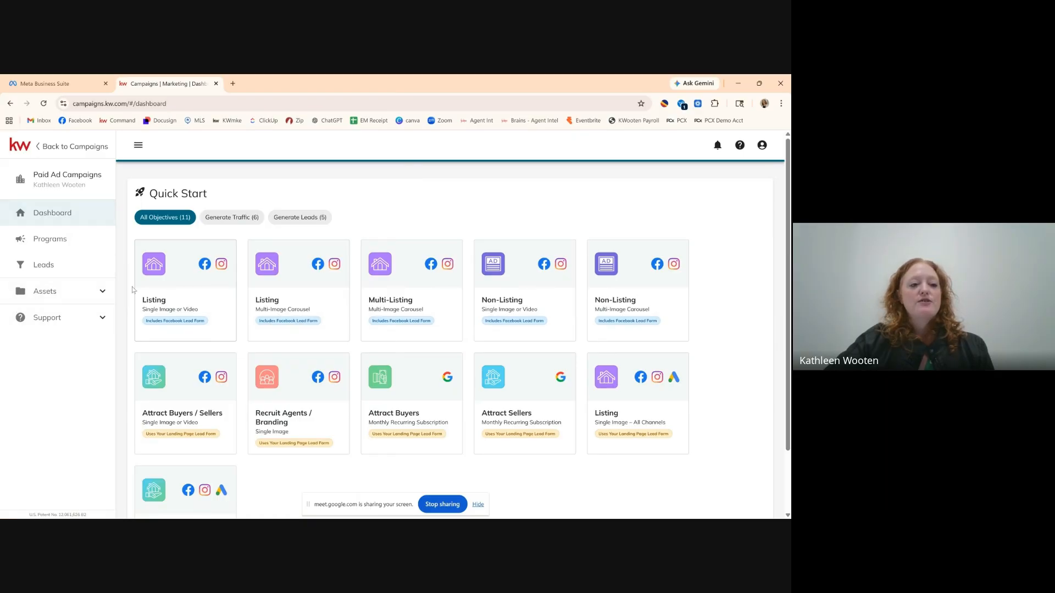
Go to Facebook Pages under Assets and begin adding another Facebook Page.
left_click(79, 293)
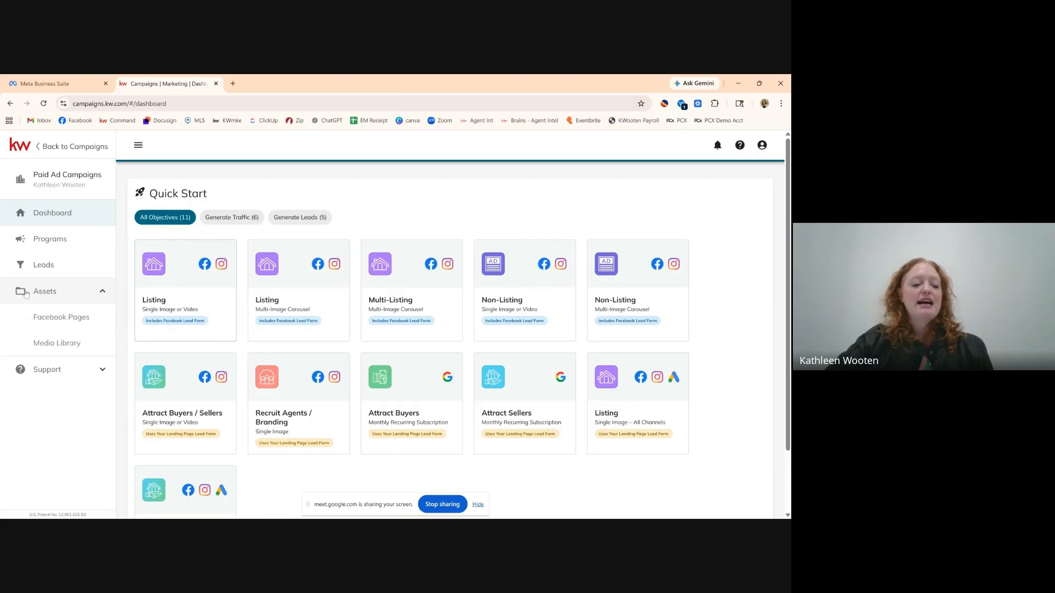
left_click(78, 326)
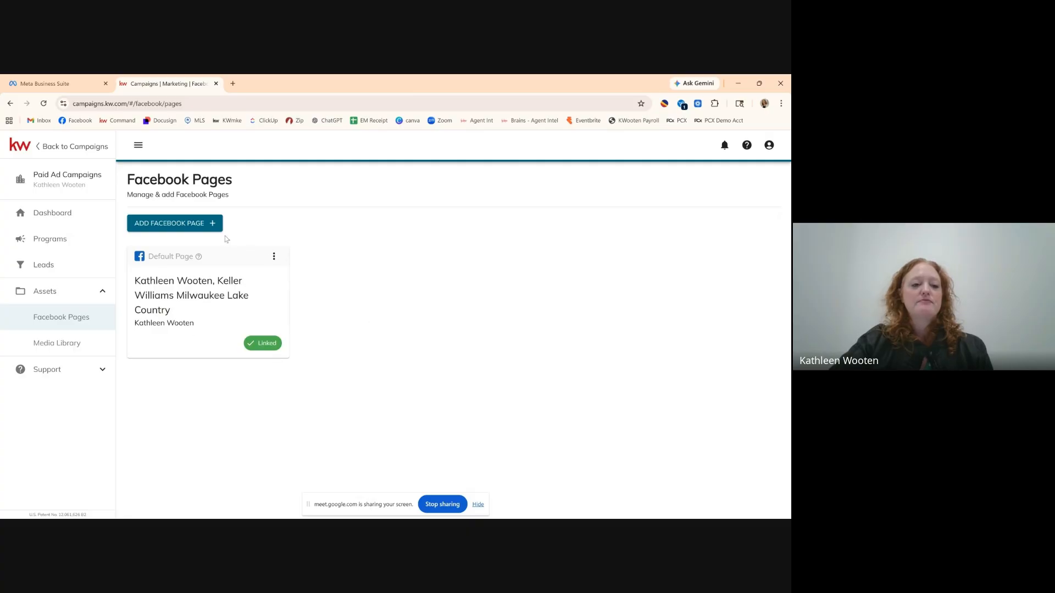
left_click(212, 223)
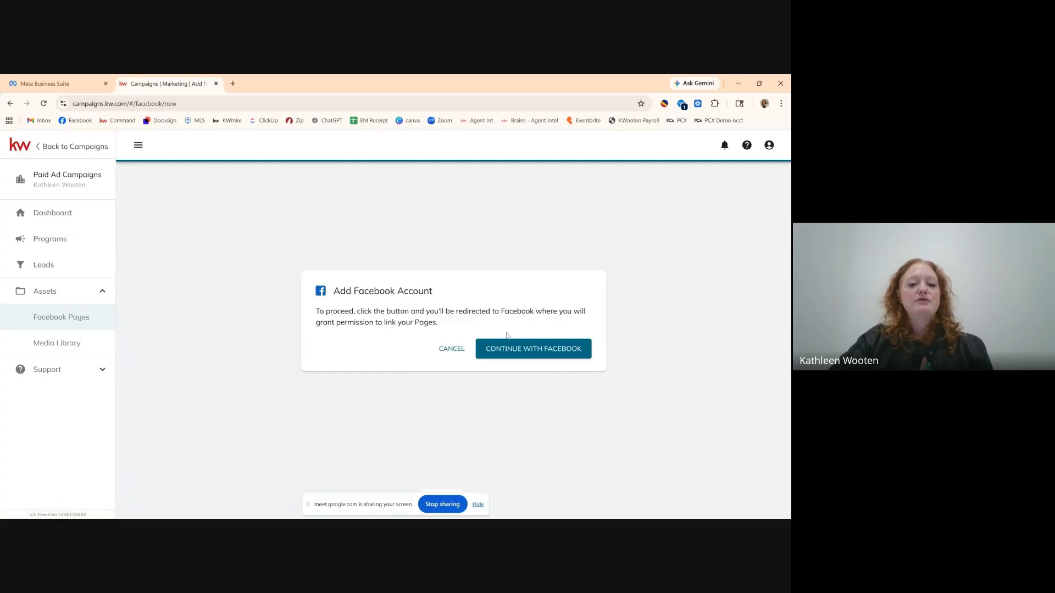
Go through Campaign Connect's Facebook login prompts, turning on off-Meta activity and continuing as the account.
left_click(554, 354)
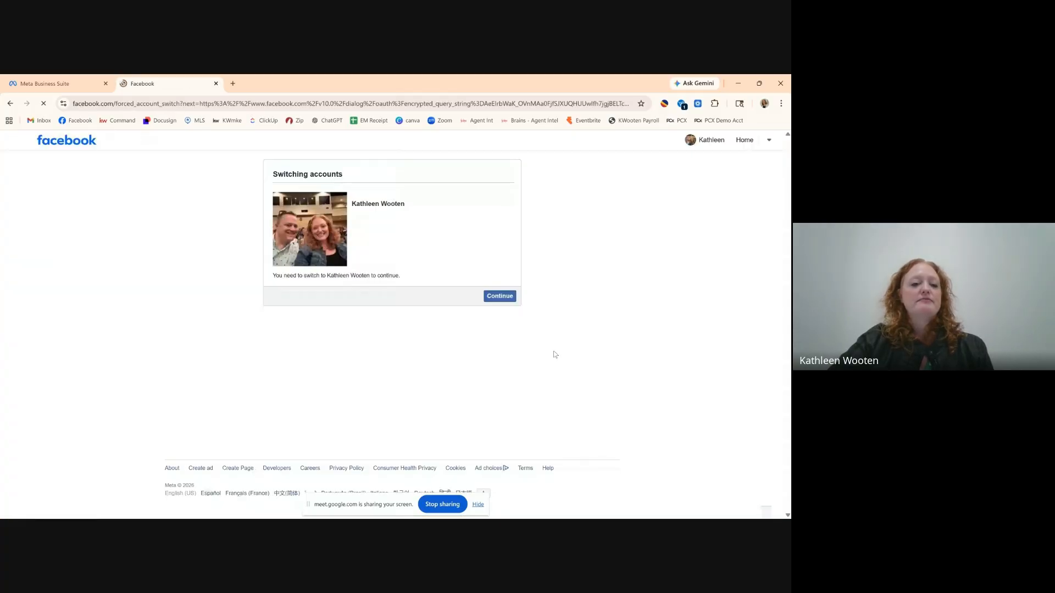
left_click(506, 298)
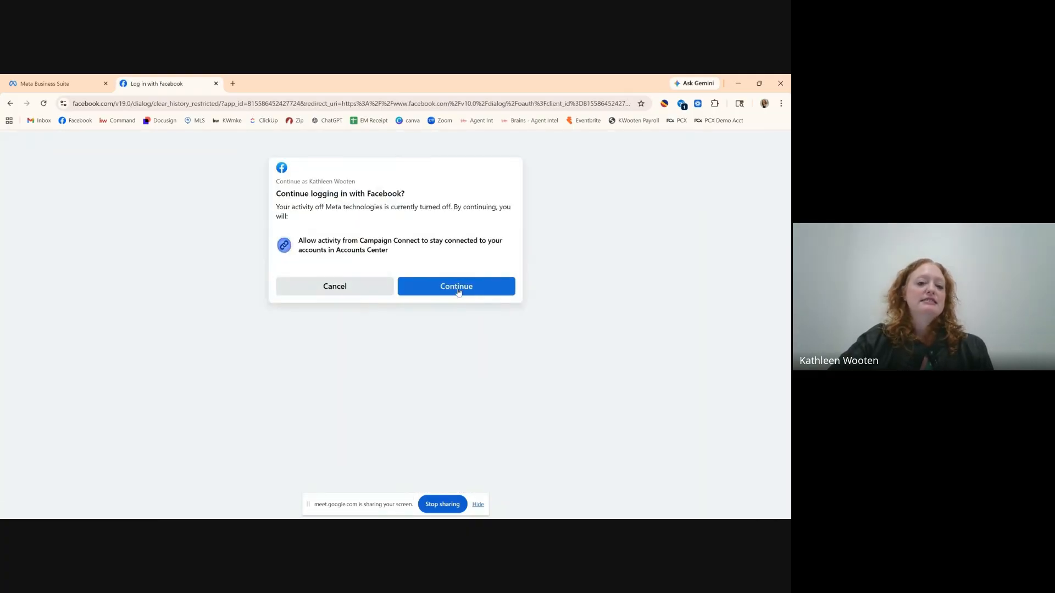
left_click(455, 287)
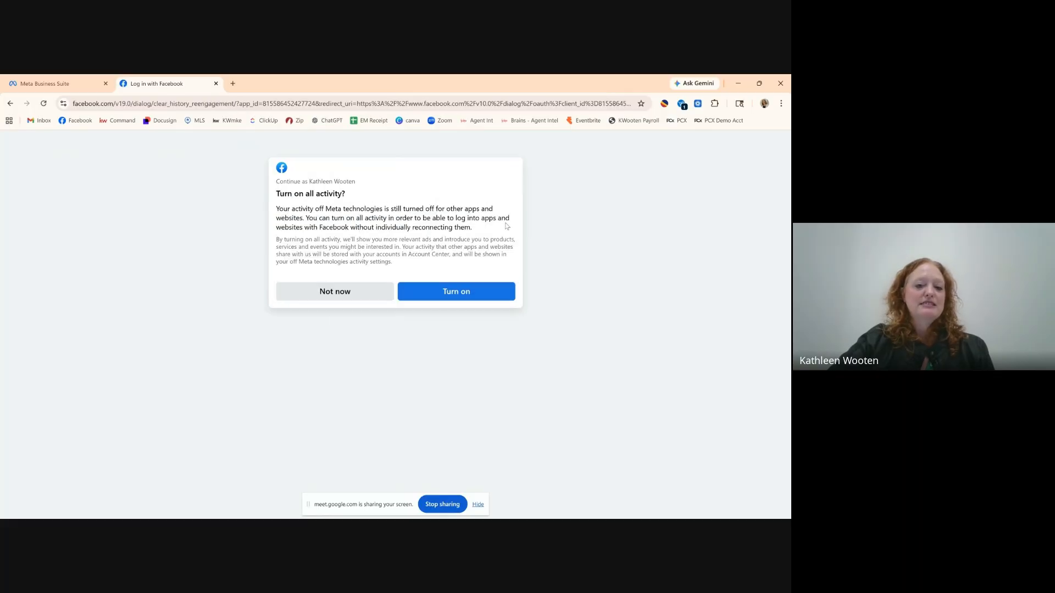
left_click(460, 289)
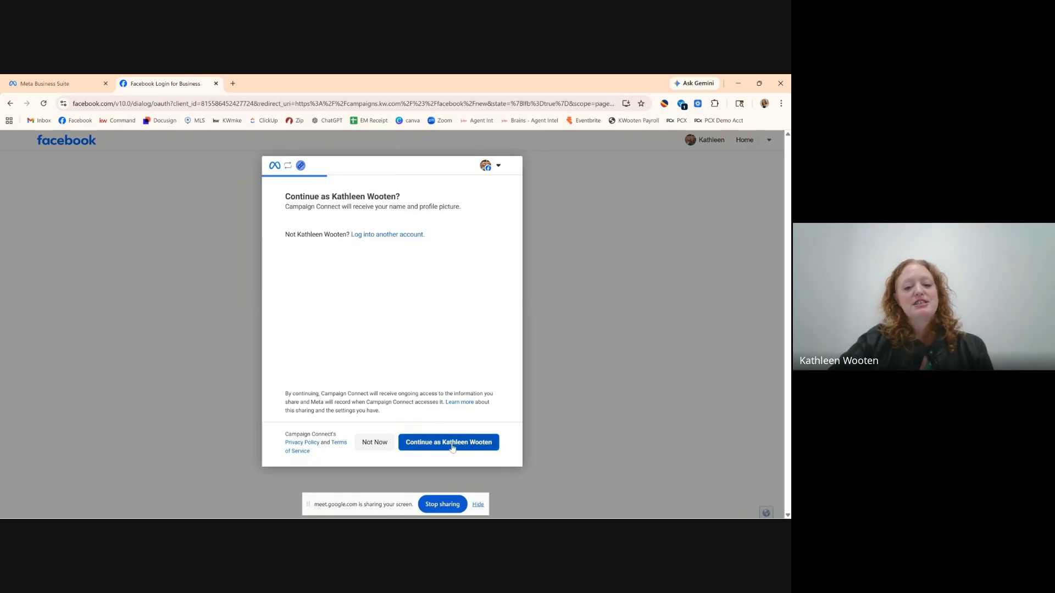
left_click(452, 447)
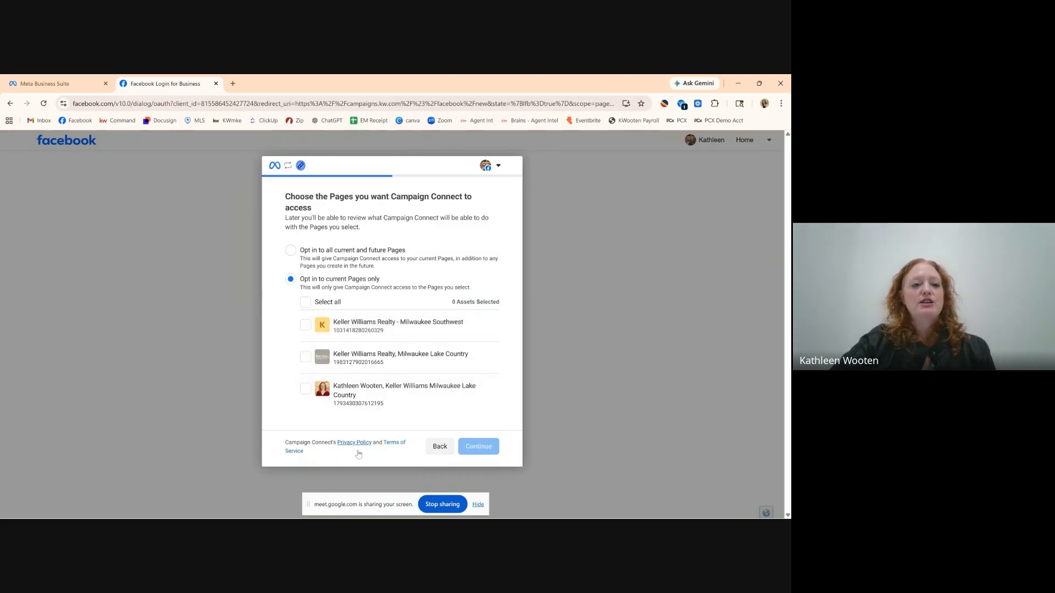
Move the screen-sharing notice aside and bring the Google Meet call window forward.
mouse_move(426, 517)
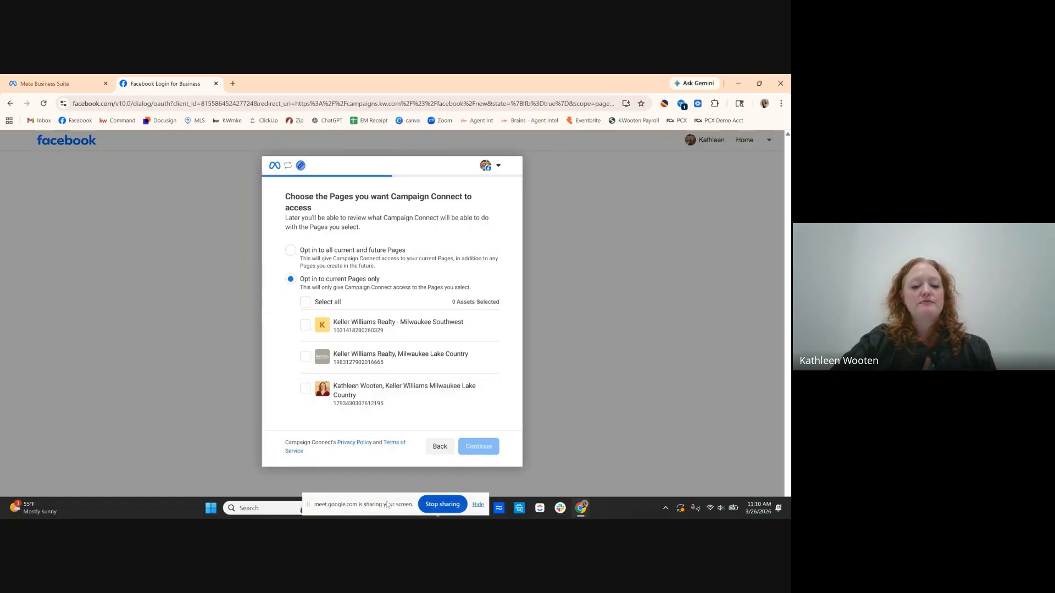
left_click_drag(387, 504, 676, 489)
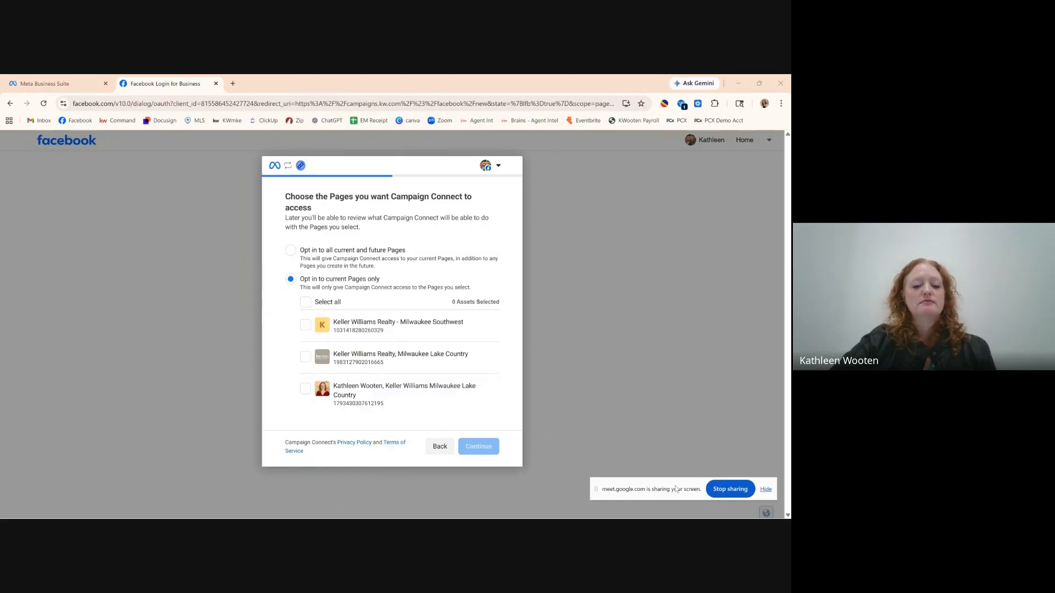
mouse_move(495, 516)
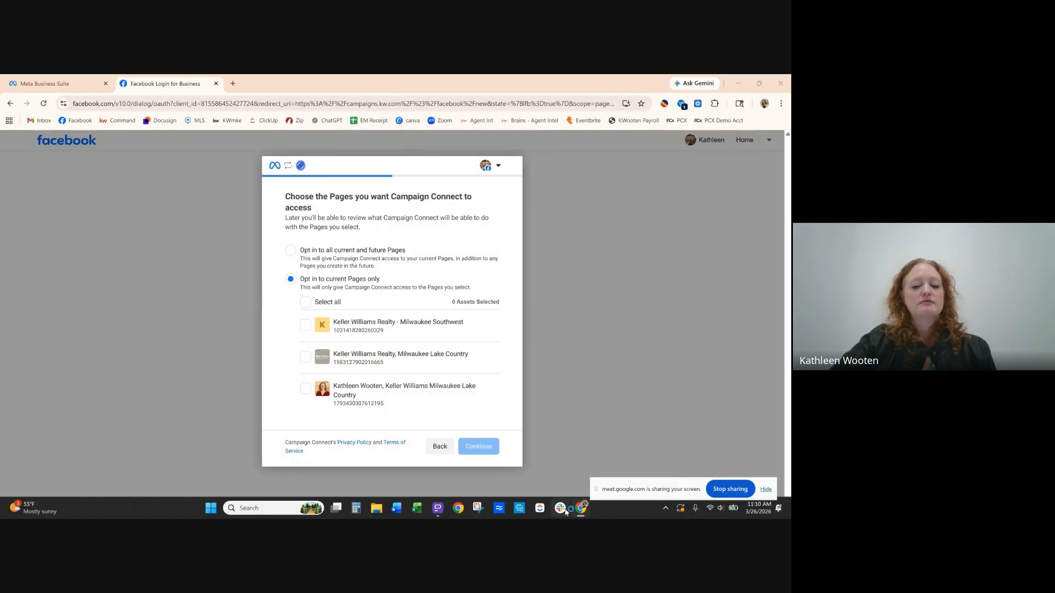
mouse_move(583, 512)
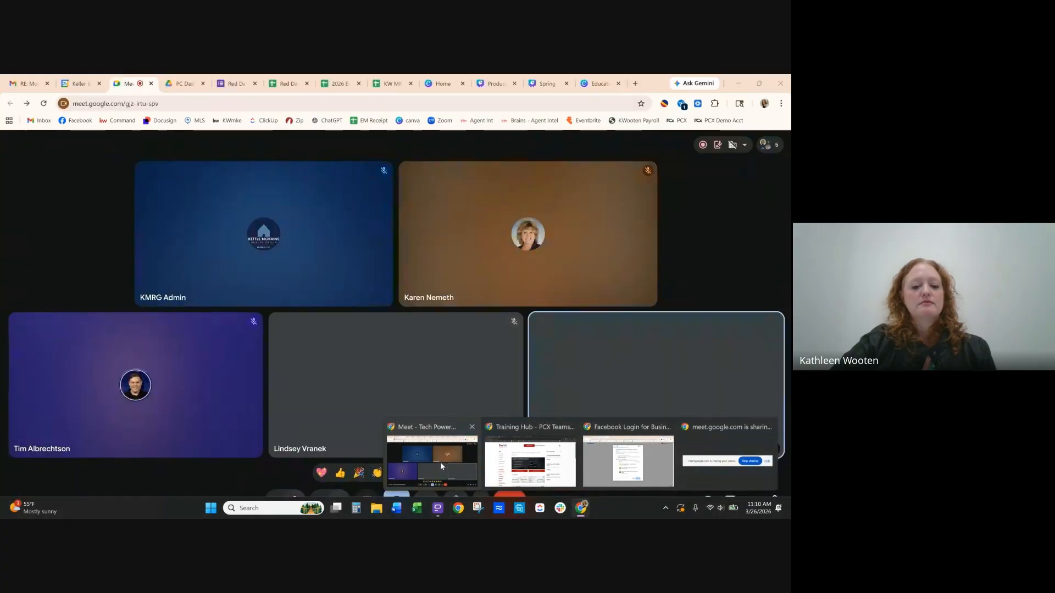
left_click(440, 462)
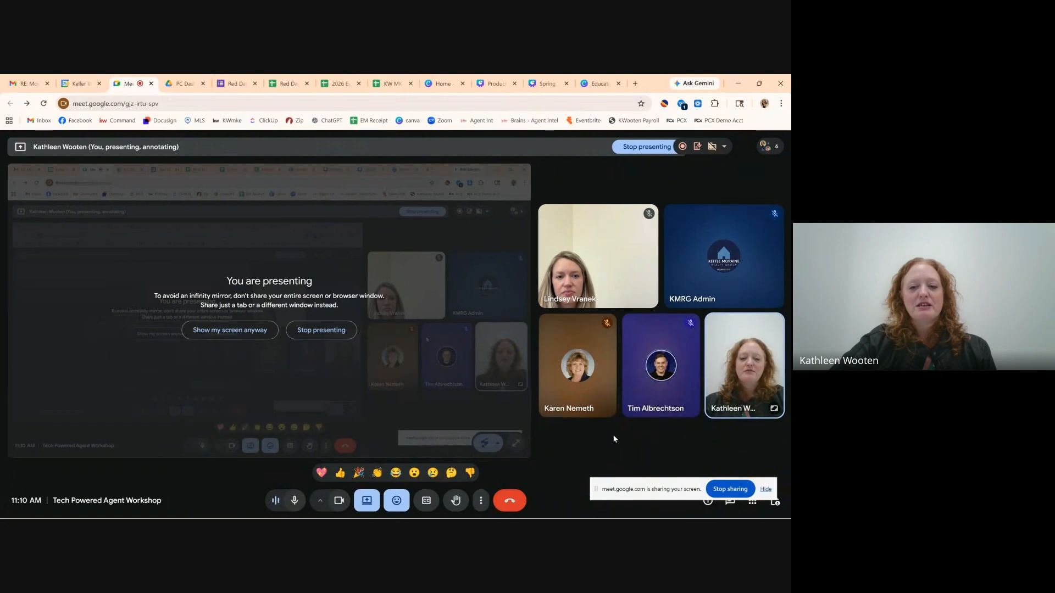
mouse_move(582, 508)
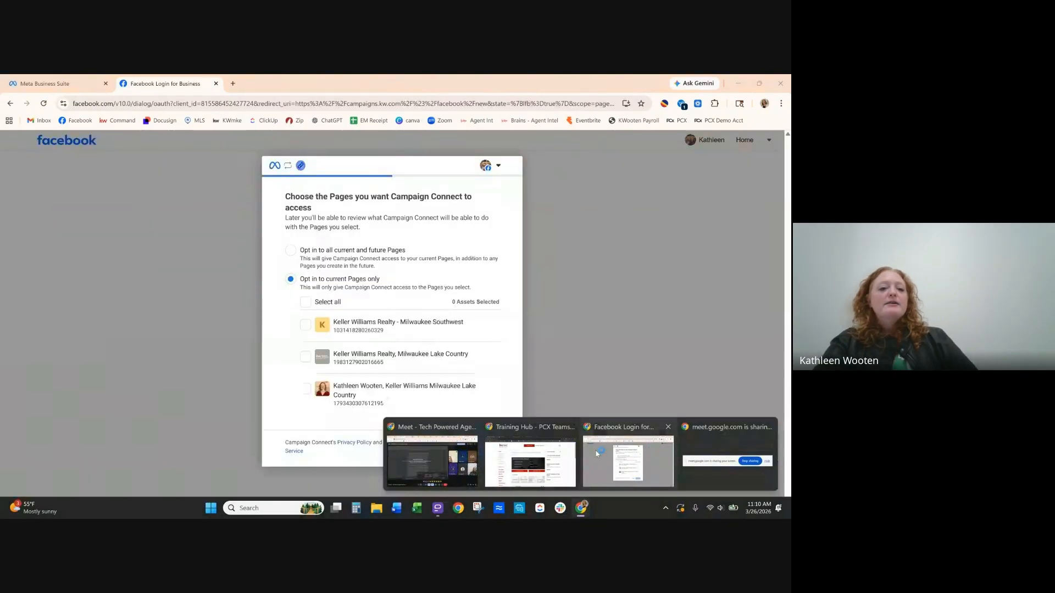
left_click(597, 454)
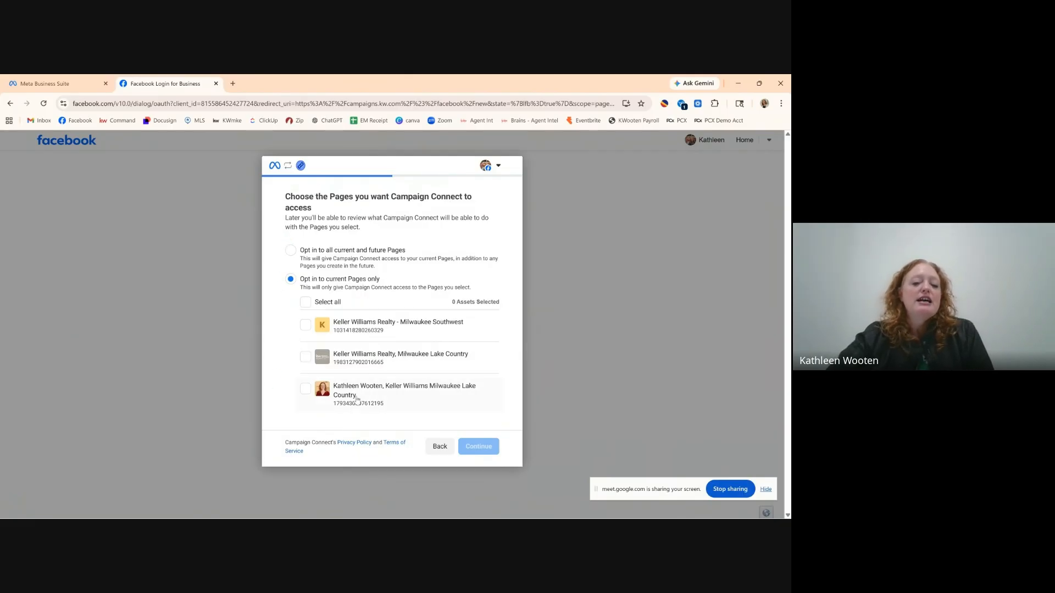
Select the Milwaukee Lake Country Facebook page for Campaign Connect and continue.
left_click(305, 390)
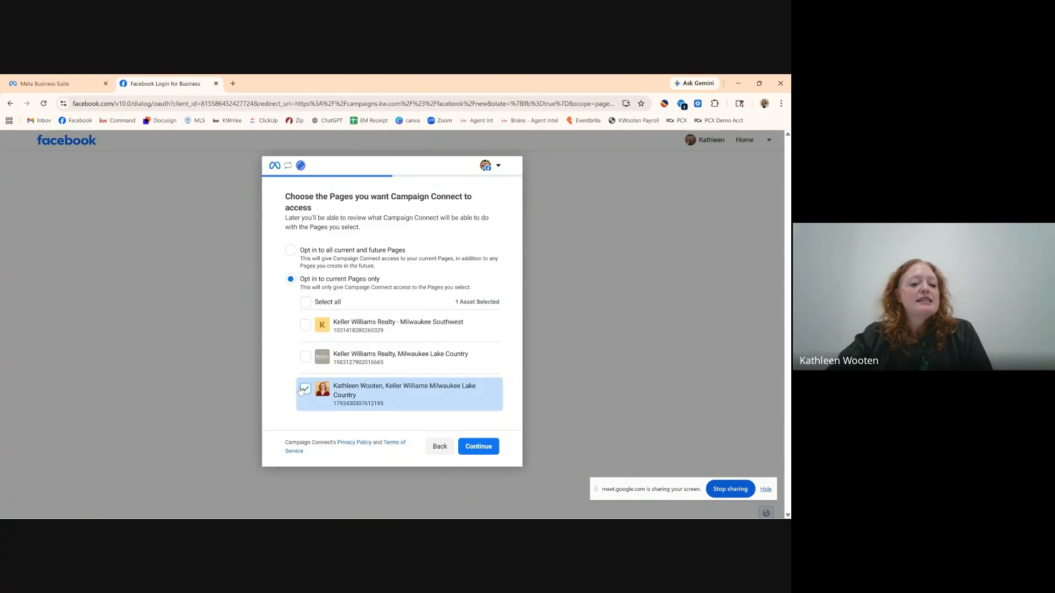
left_click(304, 389)
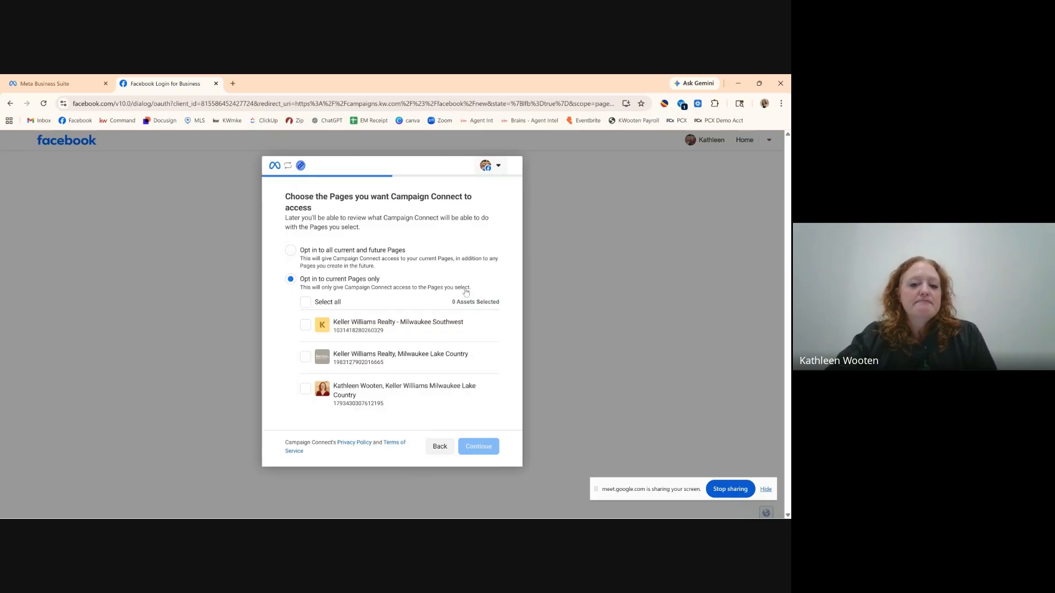
left_click(305, 389)
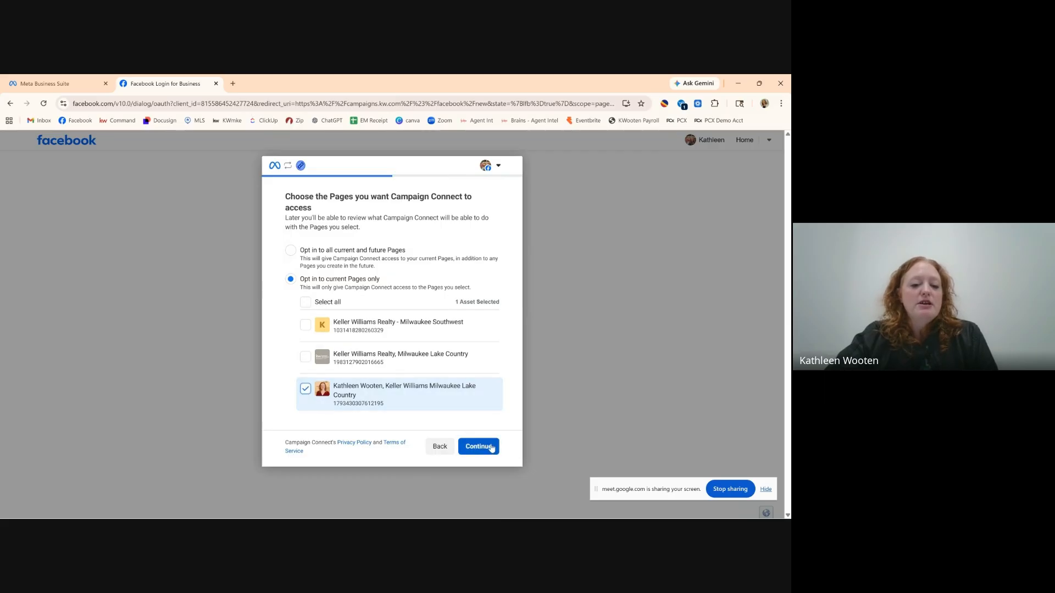
left_click(490, 446)
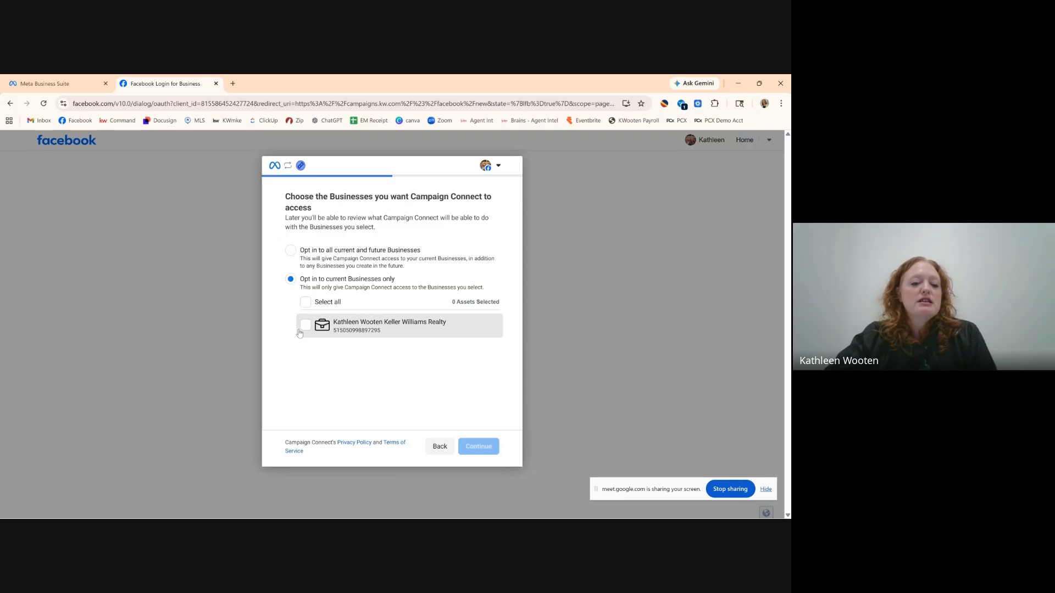
Include the realty business, save the access review, and acknowledge the connection.
left_click(336, 325)
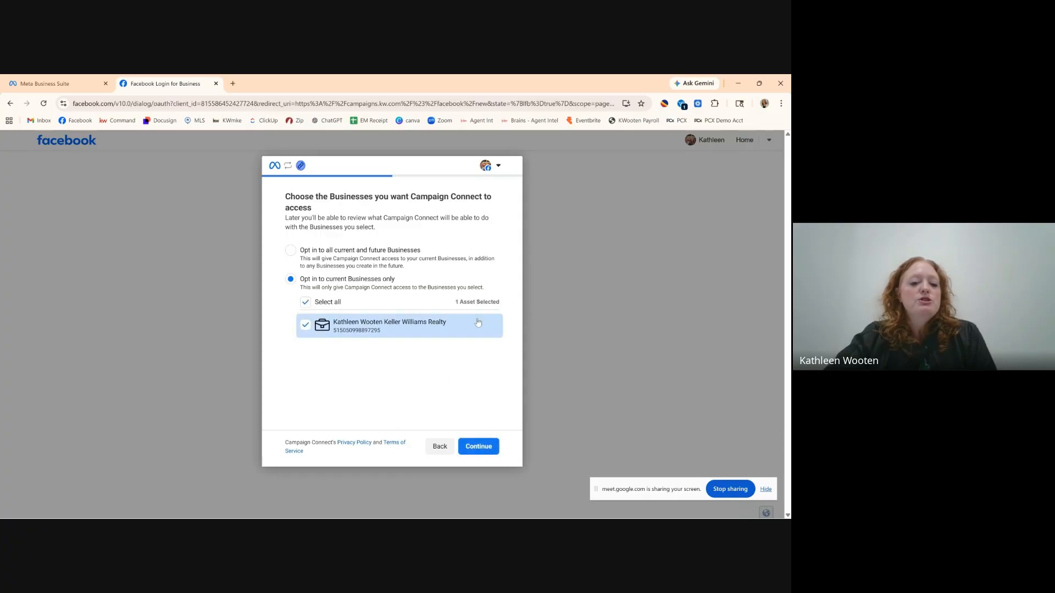
left_click(479, 446)
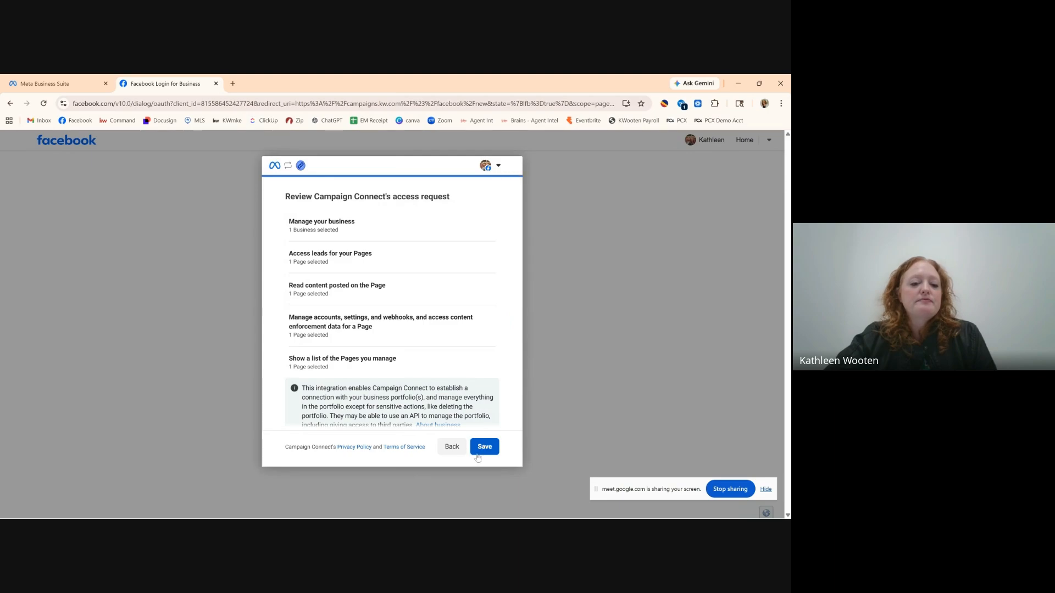
left_click(484, 448)
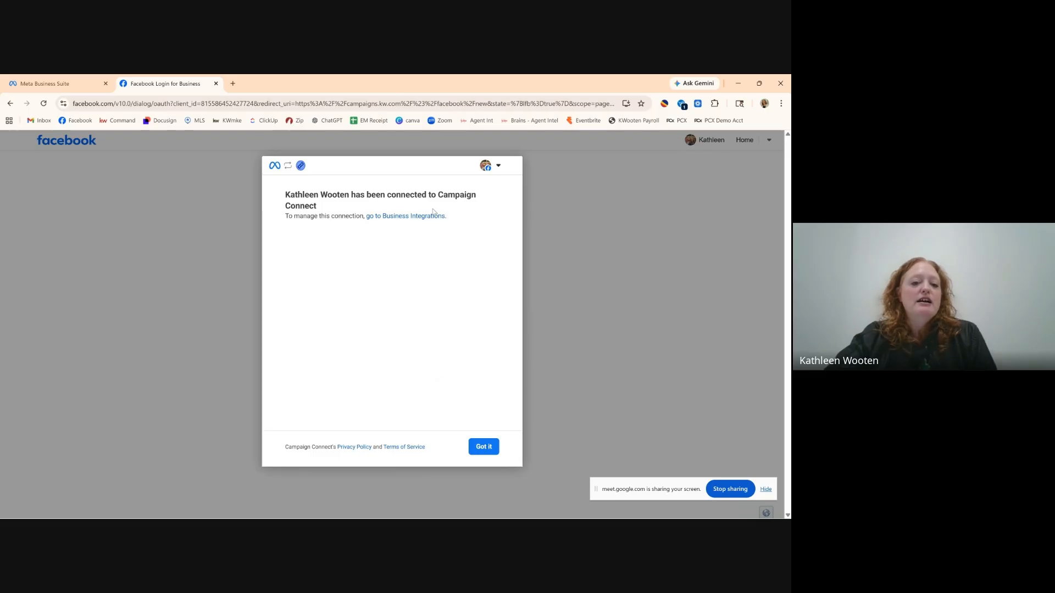
left_click(489, 452)
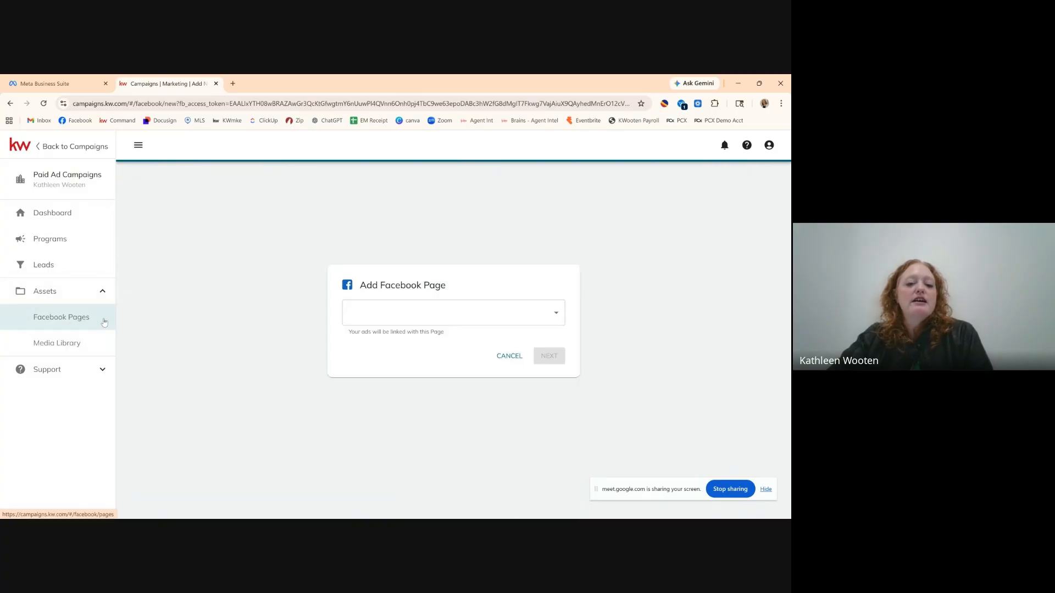
Check the available Facebook Pages, cancel, and start a Listing Multi-Image Carousel program from the Dashboard.
left_click(555, 314)
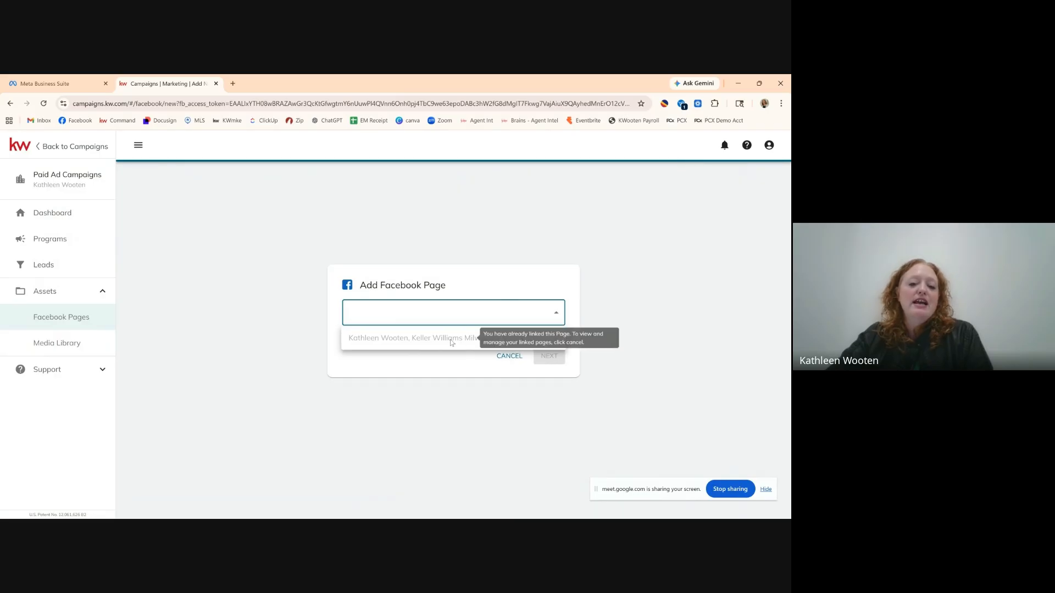
left_click(504, 361)
left_click(509, 358)
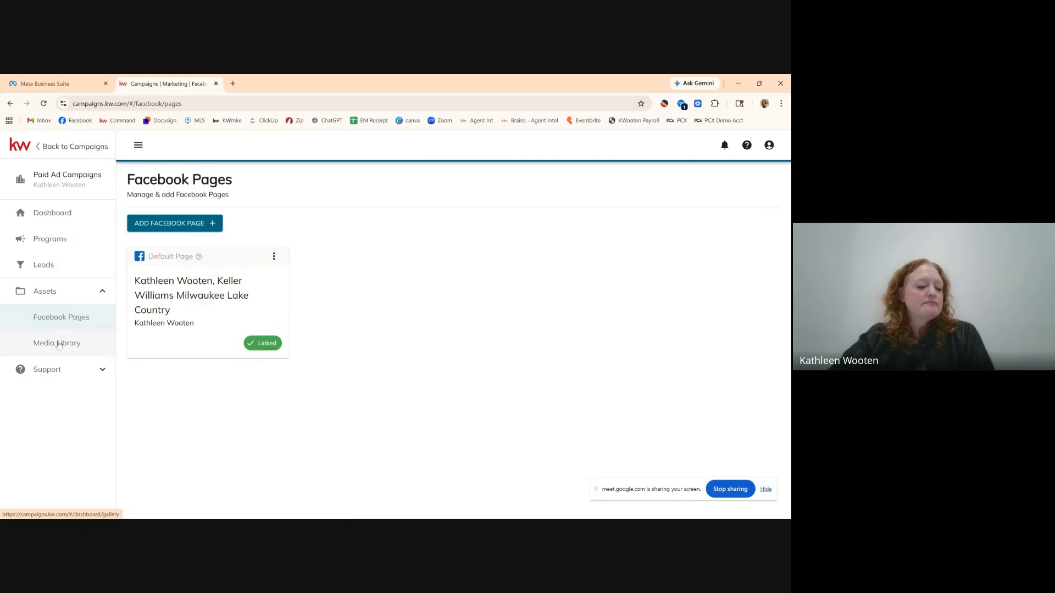
left_click(55, 216)
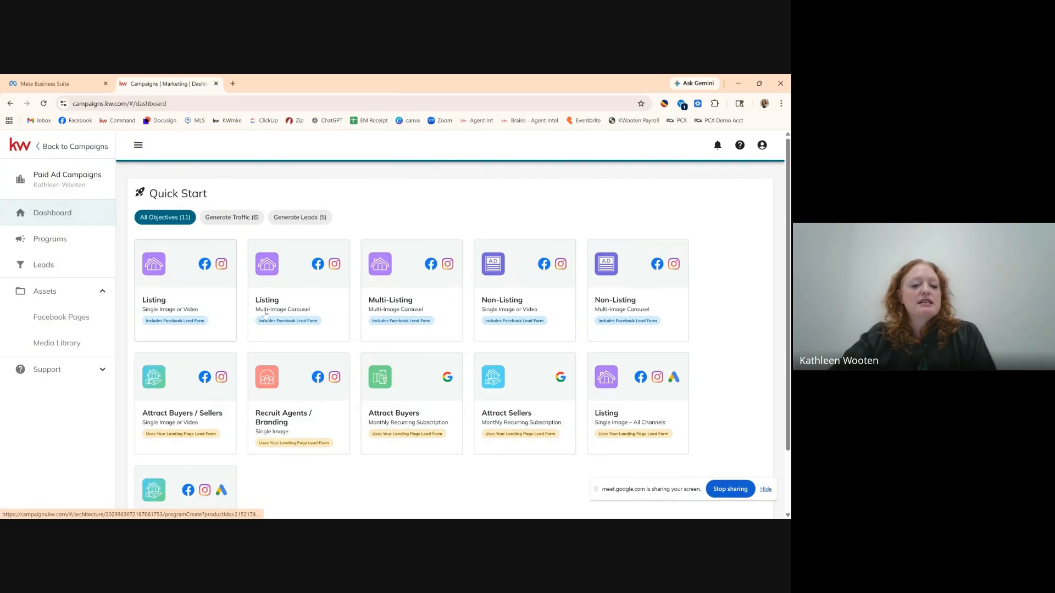
left_click(300, 286)
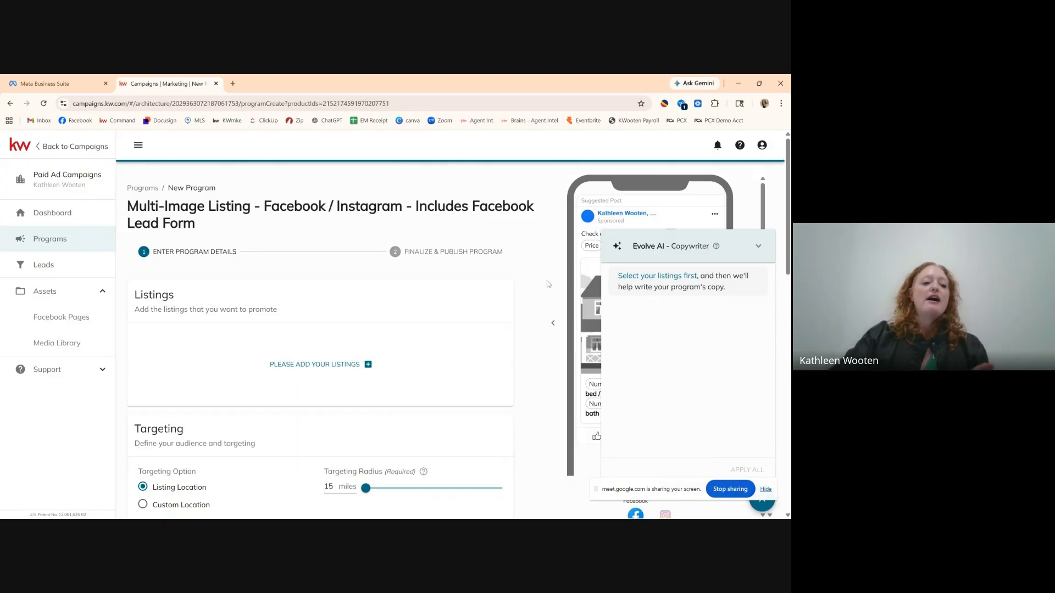
Review the program's Listings, Targeting and Text sections, then open the listing picker.
scroll(497, 261, "down", 2)
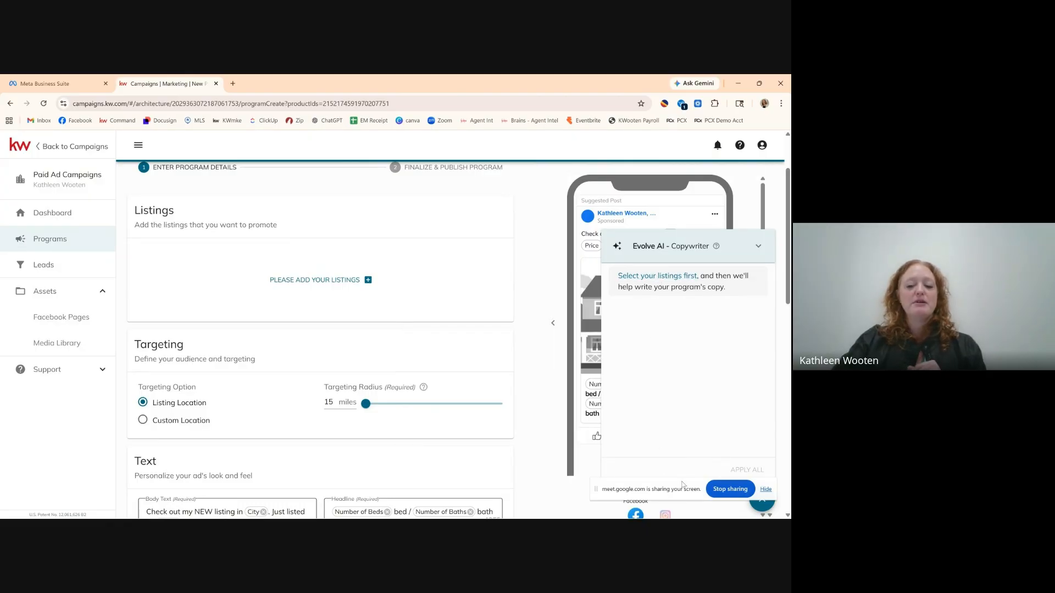
left_click(766, 490)
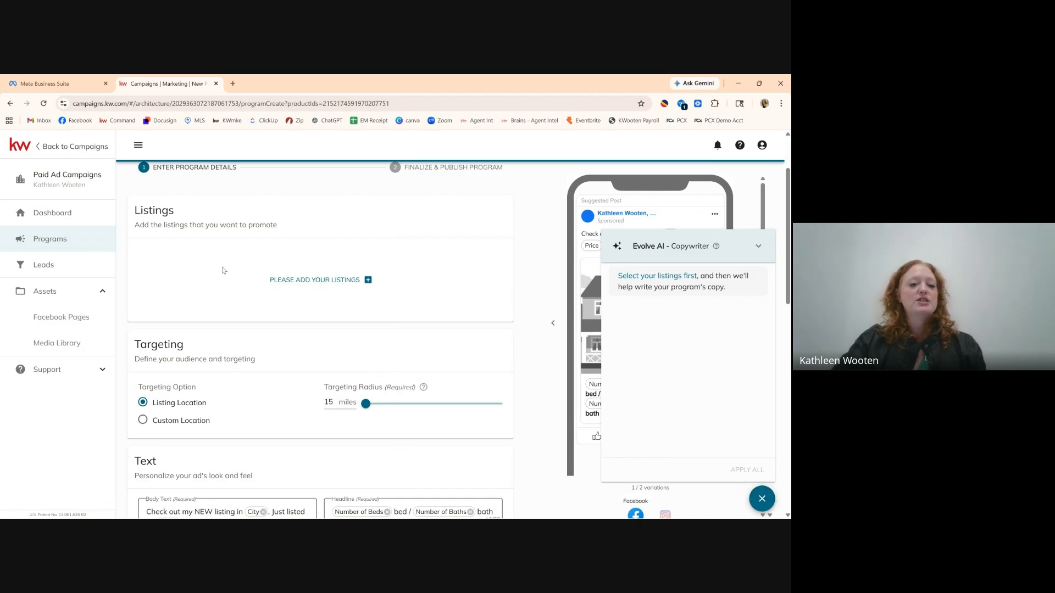
left_click(312, 283)
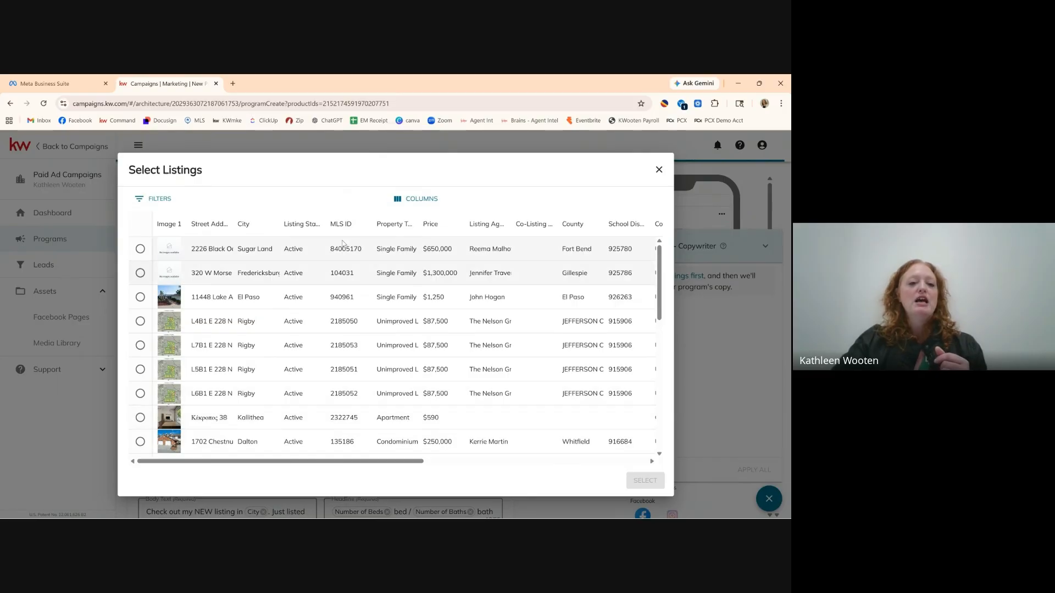
Filter the listings table on the MLS ID column instead of Street Address, and open a new browser tab.
left_click(155, 201)
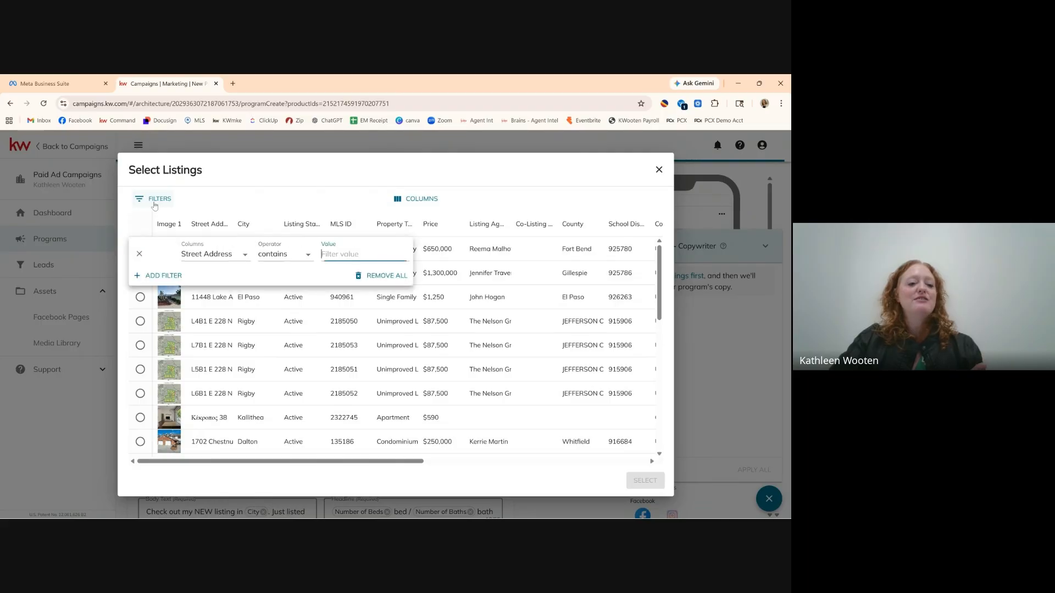
left_click(245, 256)
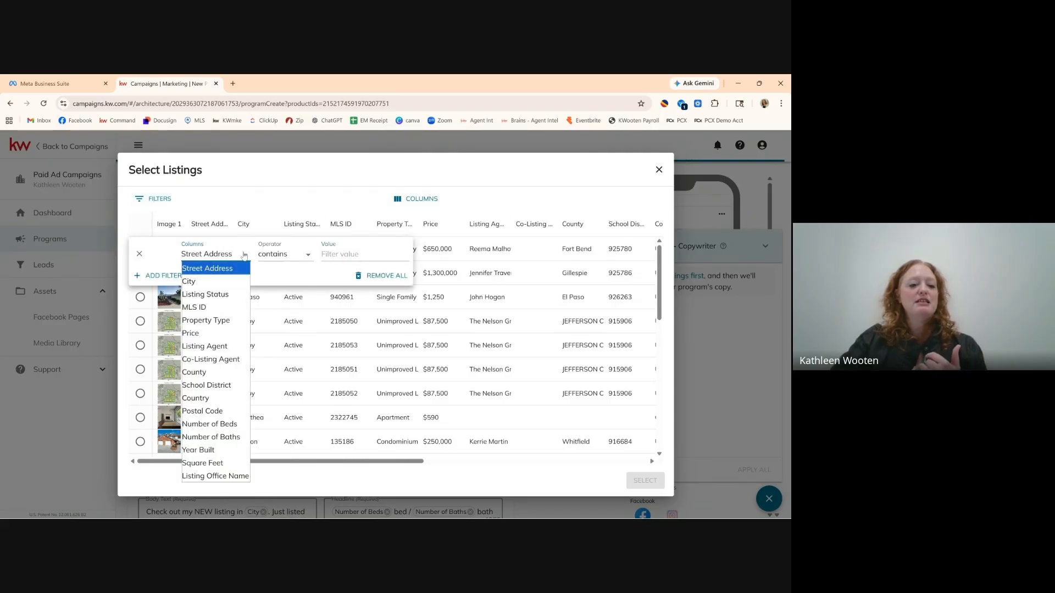
left_click(209, 309)
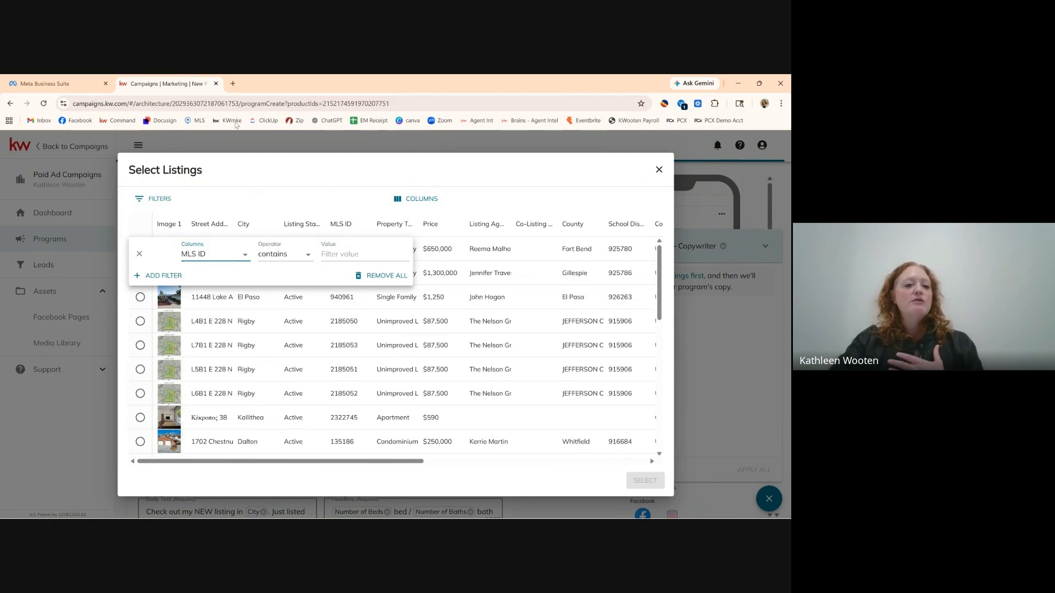
left_click(233, 84)
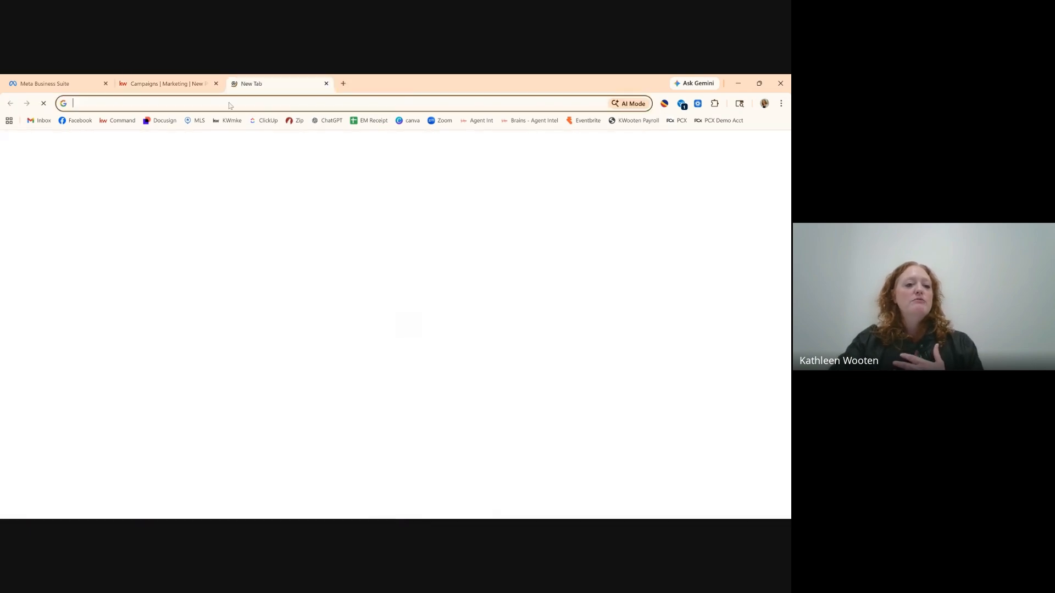
Log in to Flexmls from the MLS bookmark with the saved username, then open the main menu.
left_click(196, 121)
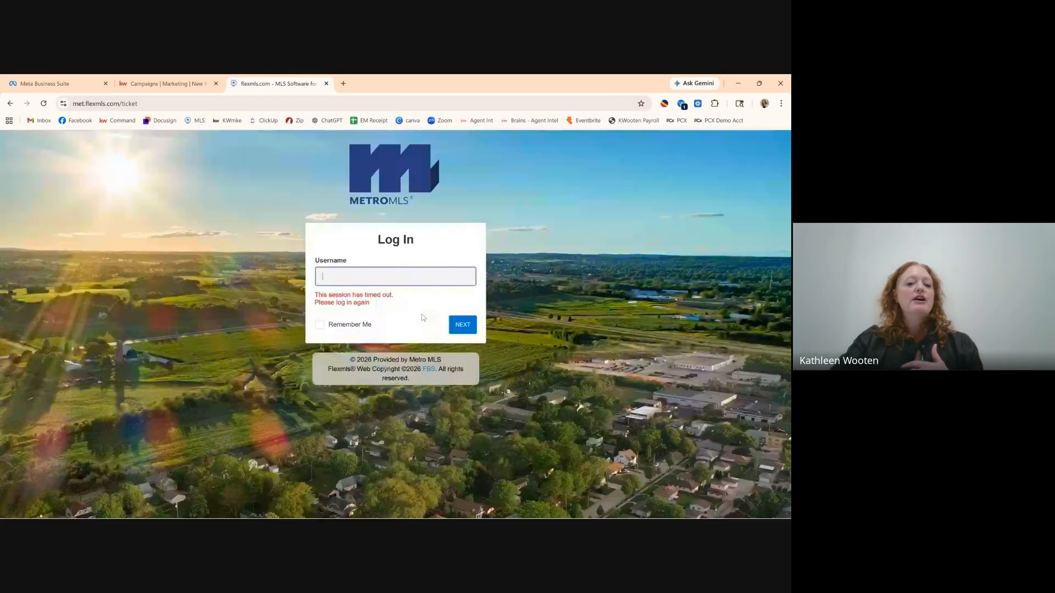
left_click(446, 309)
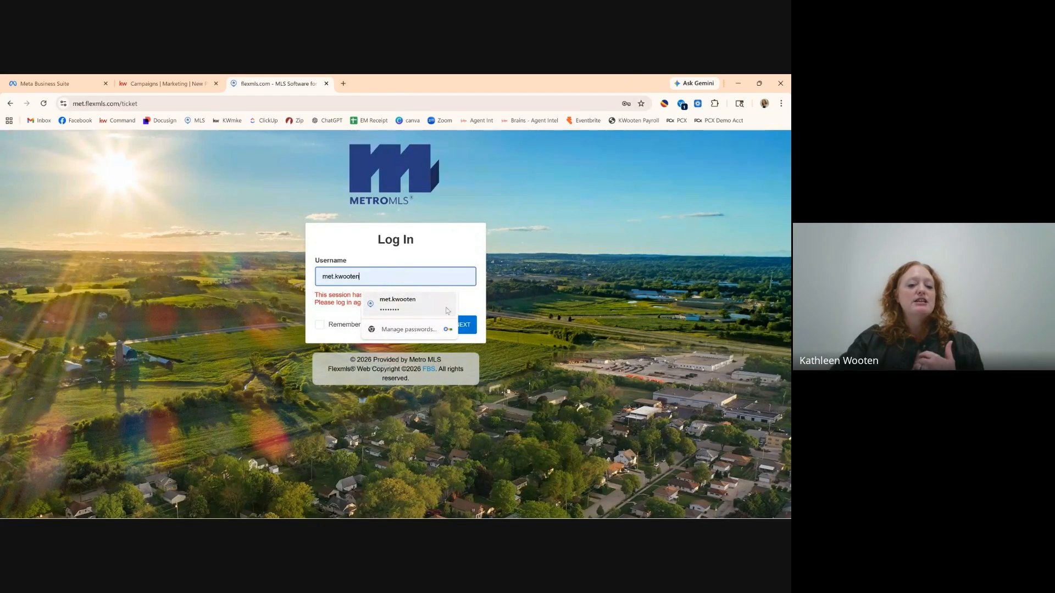
left_click(467, 327)
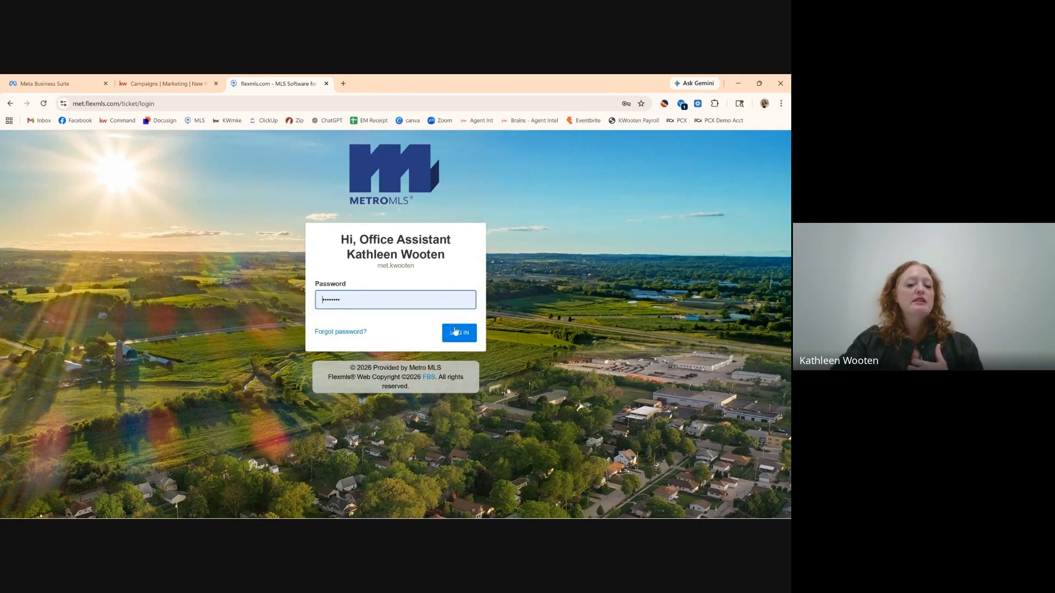
left_click(454, 332)
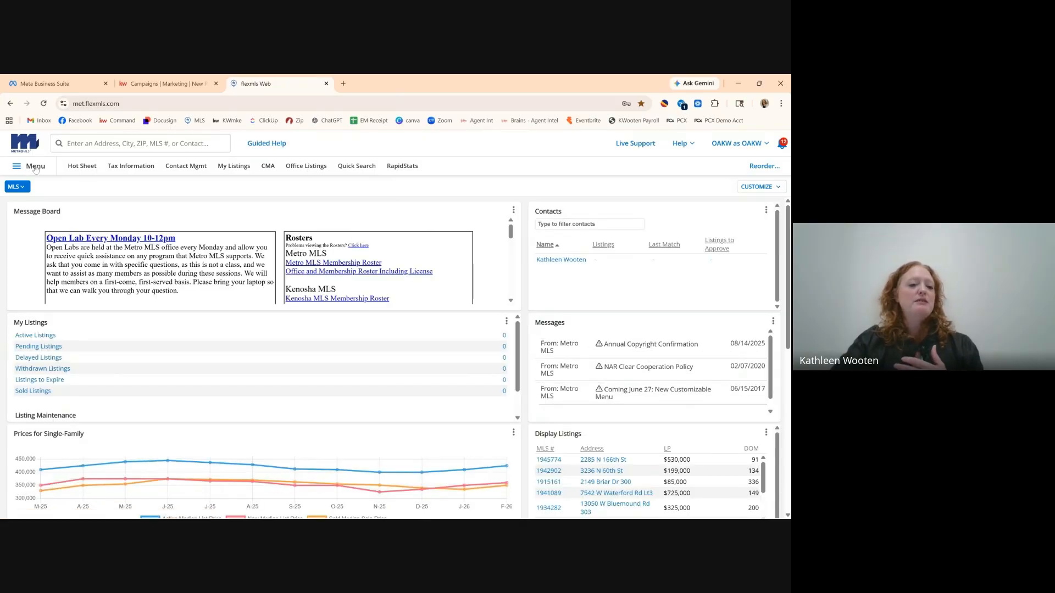
left_click(35, 167)
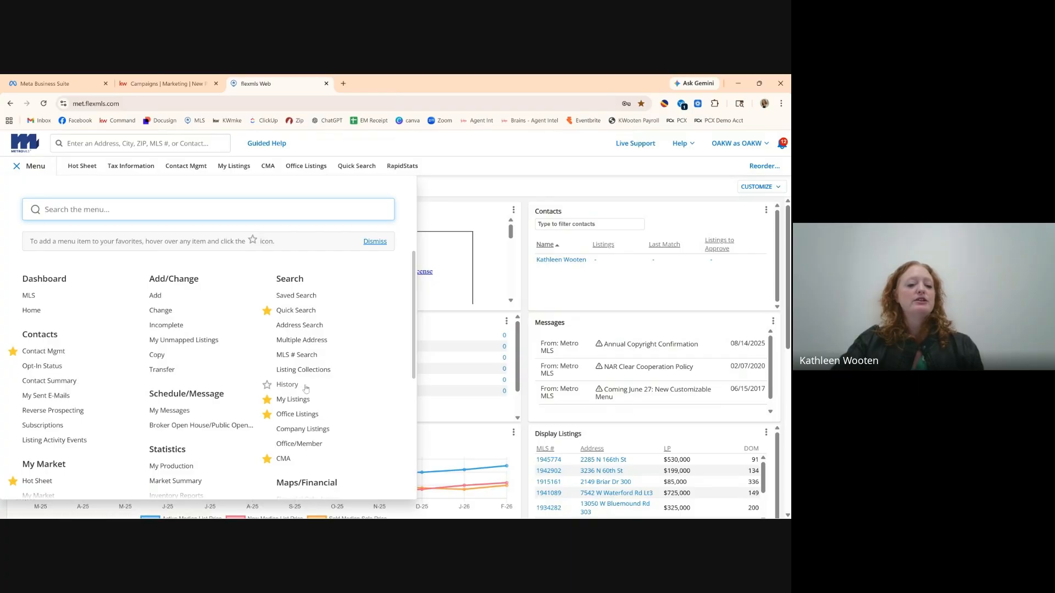
Open My Office Listings to view the office's 84 listings.
left_click(309, 419)
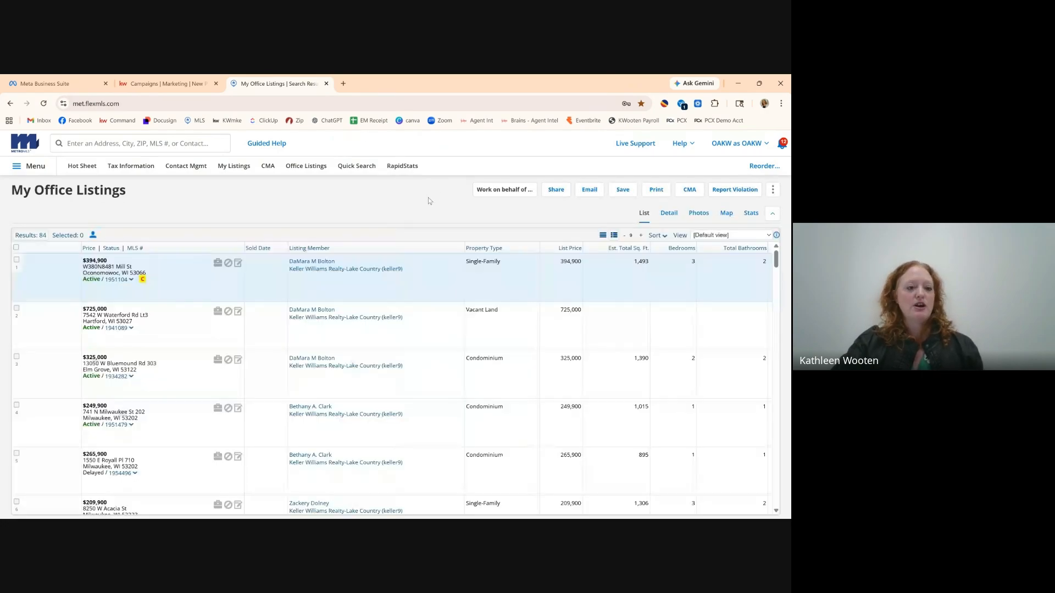
scroll(431, 350, "down", 5)
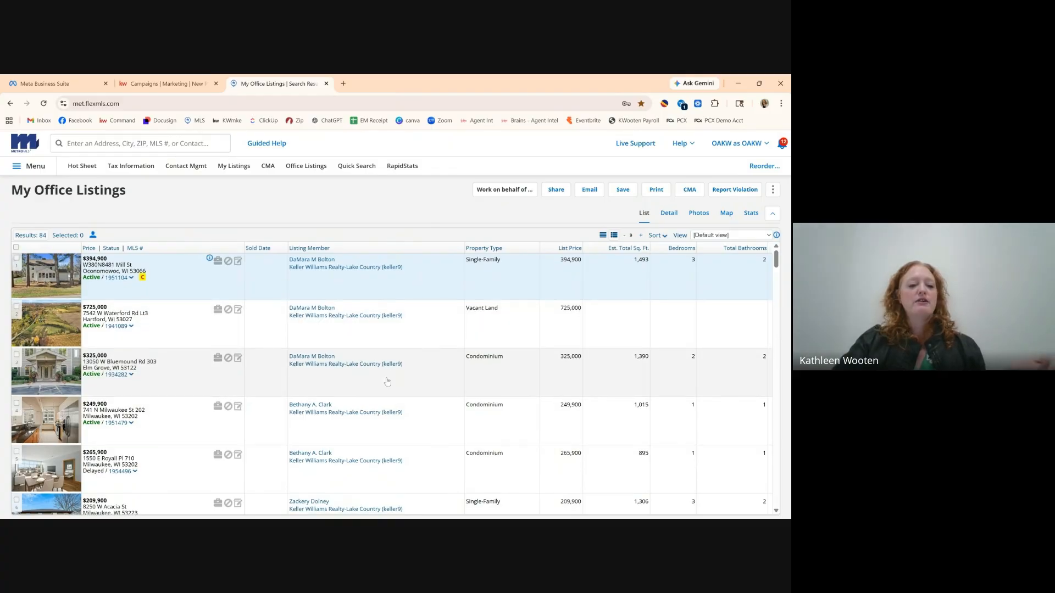
scroll(387, 381, "down", 10)
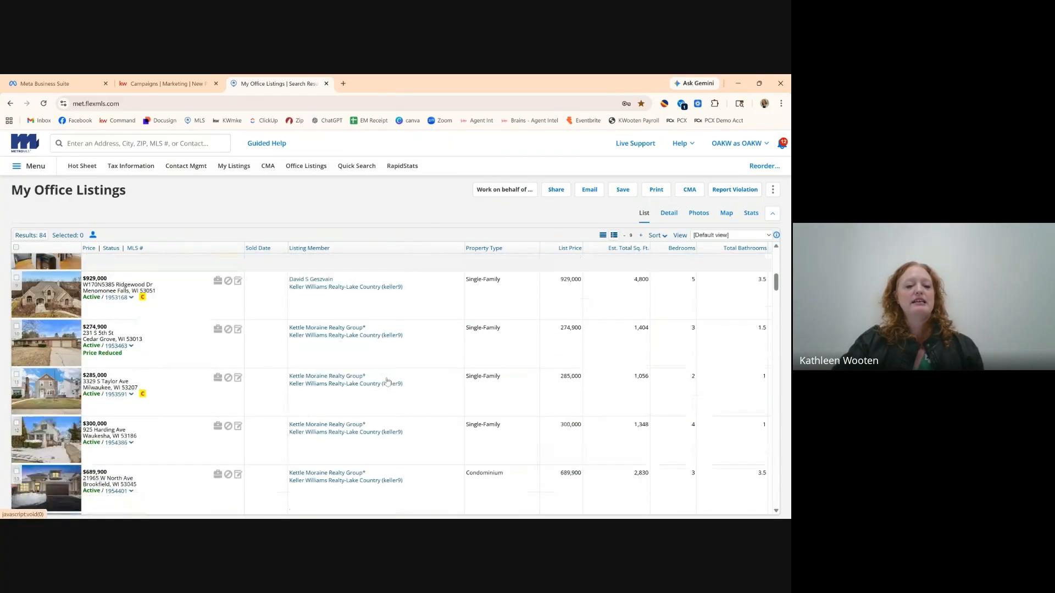
scroll(387, 381, "down", 5)
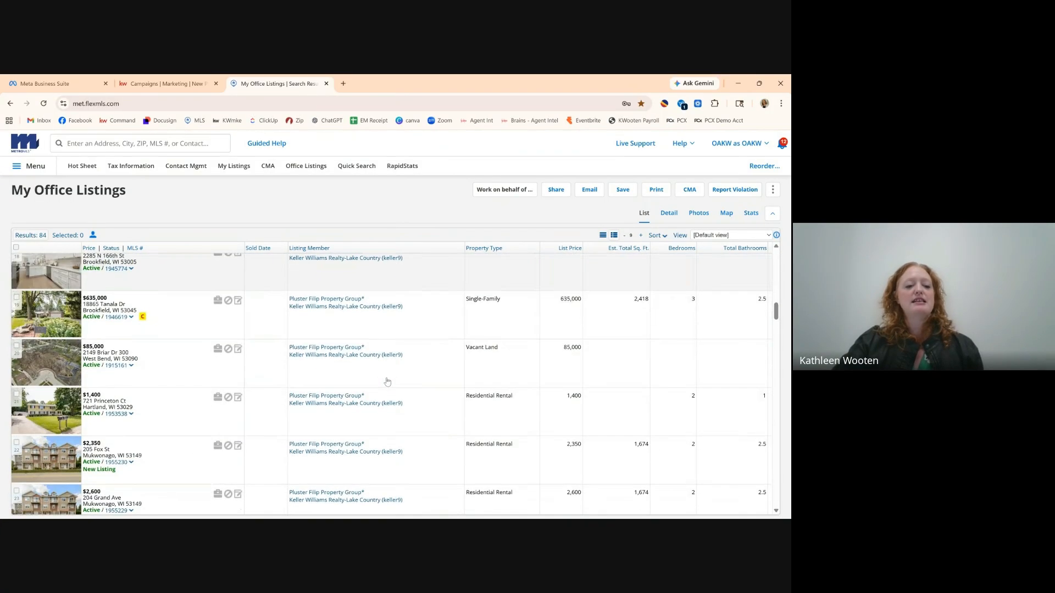
scroll(387, 381, "up", 20)
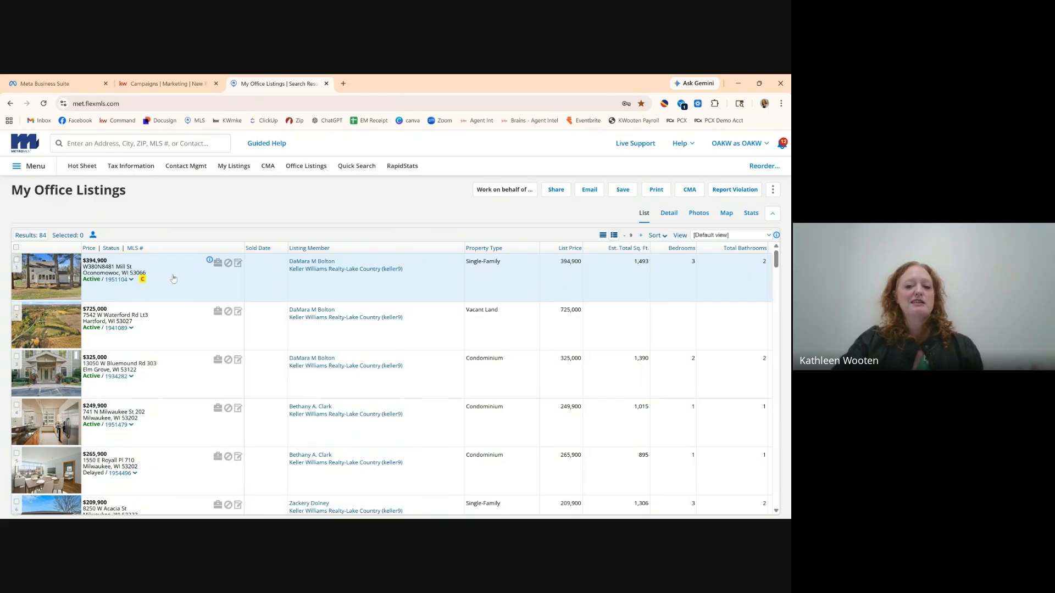
scroll(173, 279, "down", 1)
scroll(173, 278, "down", 1)
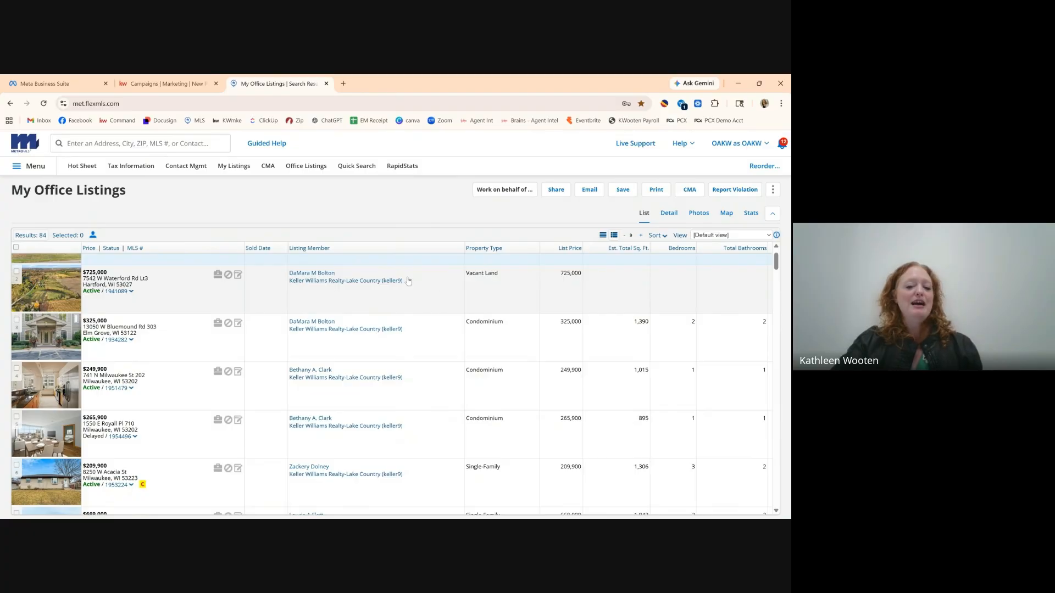
scroll(407, 329, "down", 3)
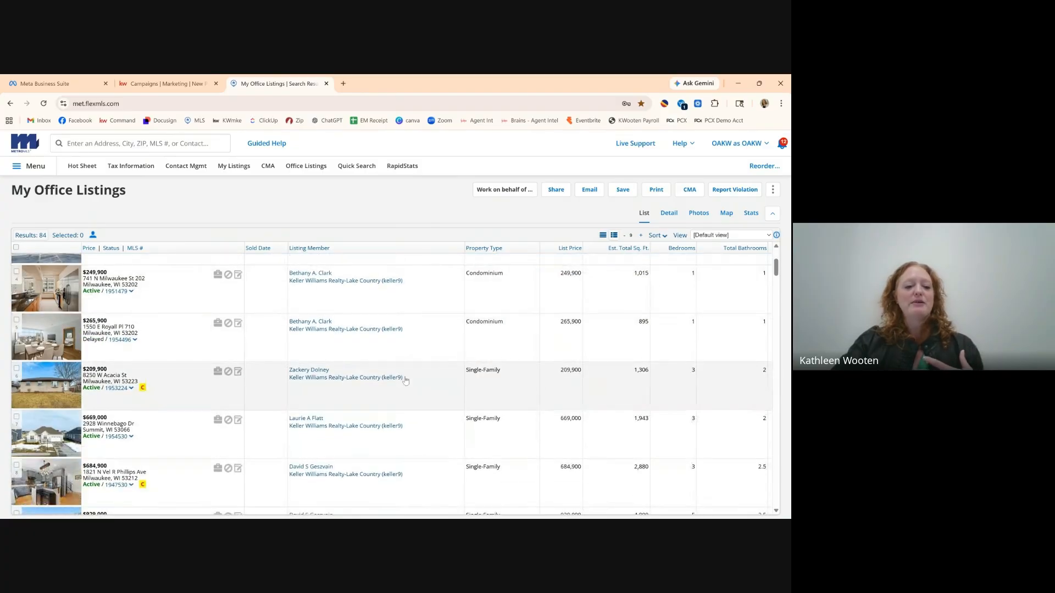
scroll(405, 380, "down", 2)
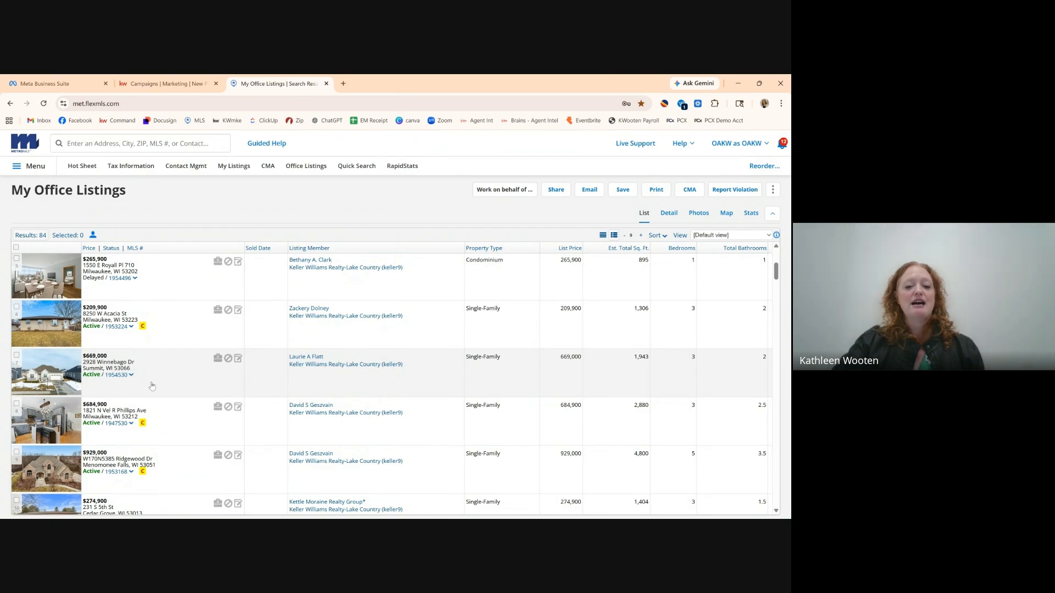
scroll(192, 388, "up", 4)
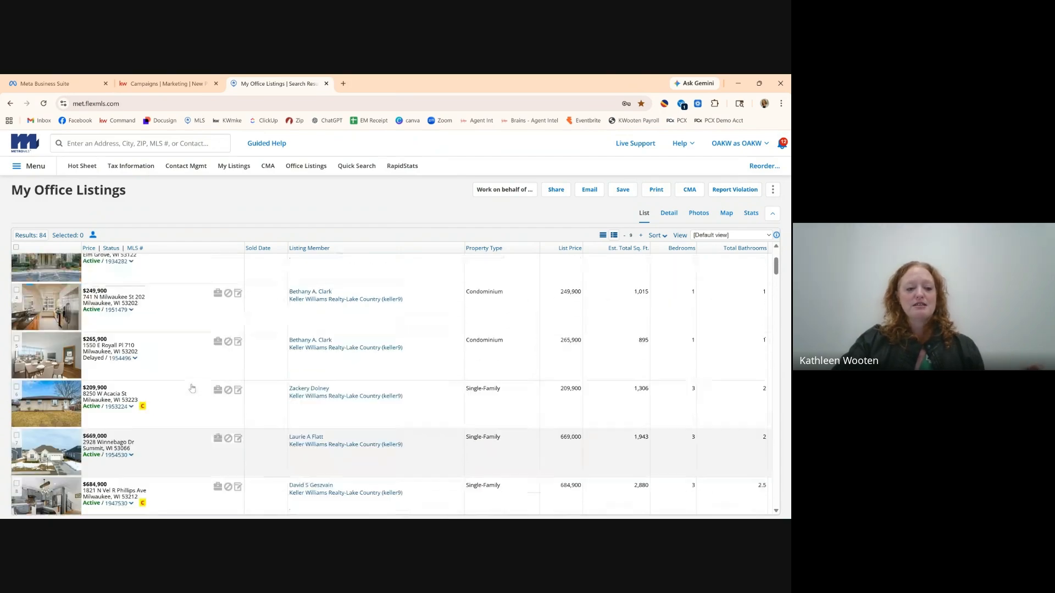
scroll(192, 388, "up", 1)
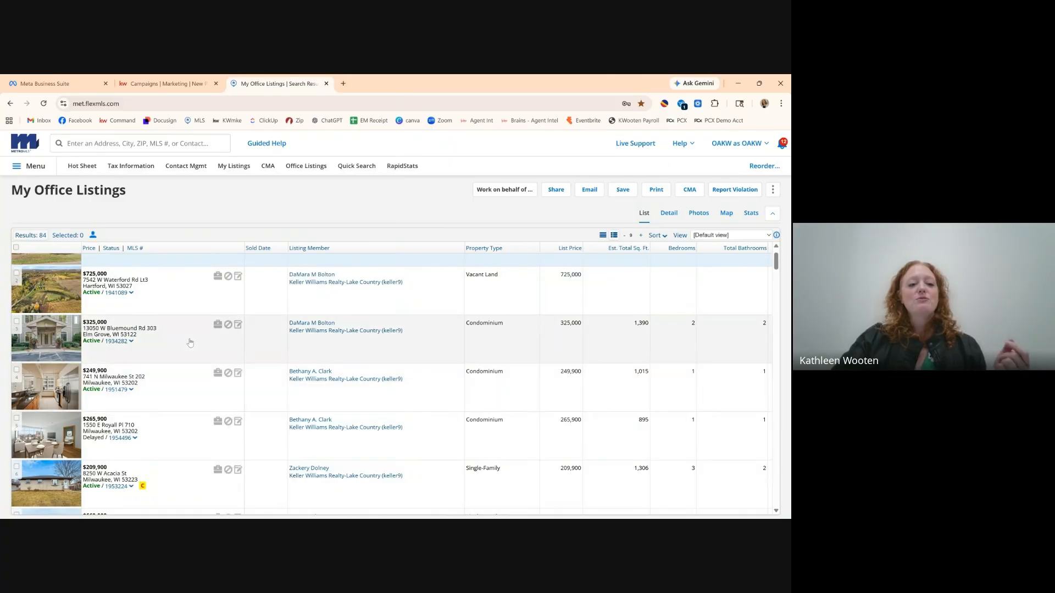
scroll(190, 343, "down", 1)
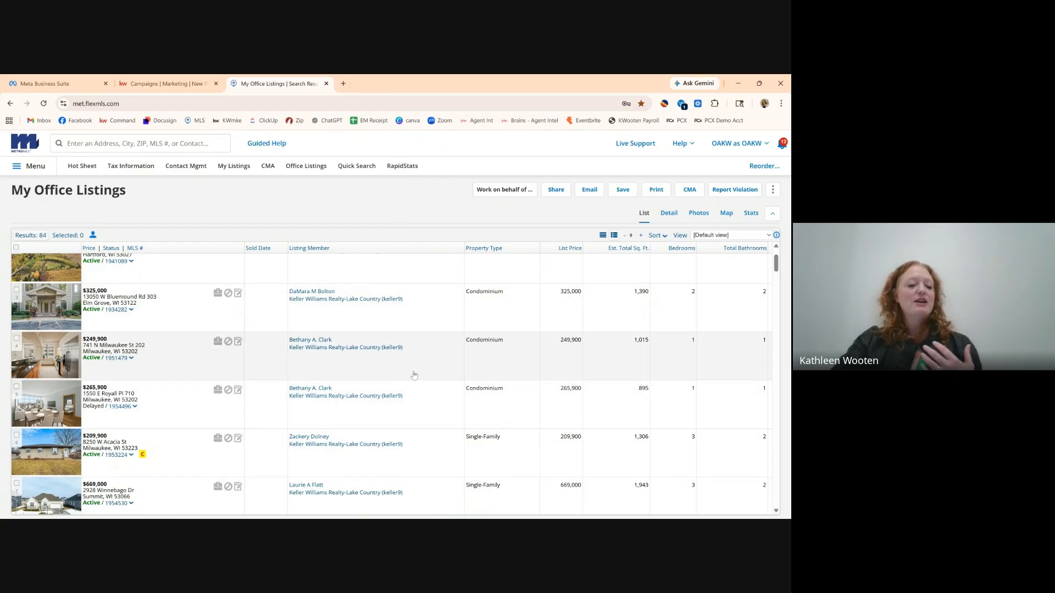
scroll(413, 373, "down", 1)
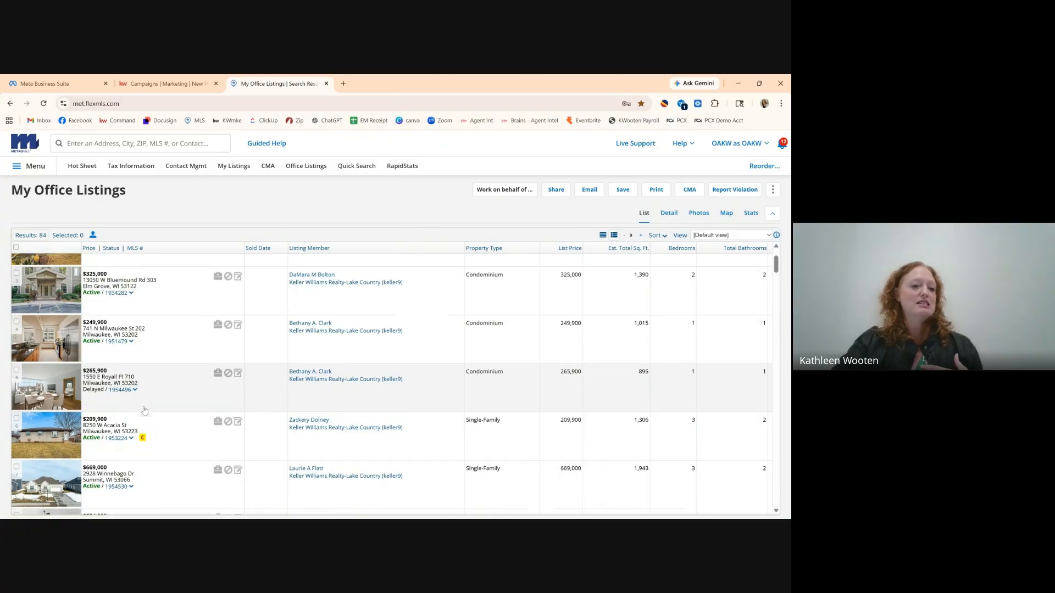
scroll(145, 410, "down", 2)
scroll(144, 410, "down", 3)
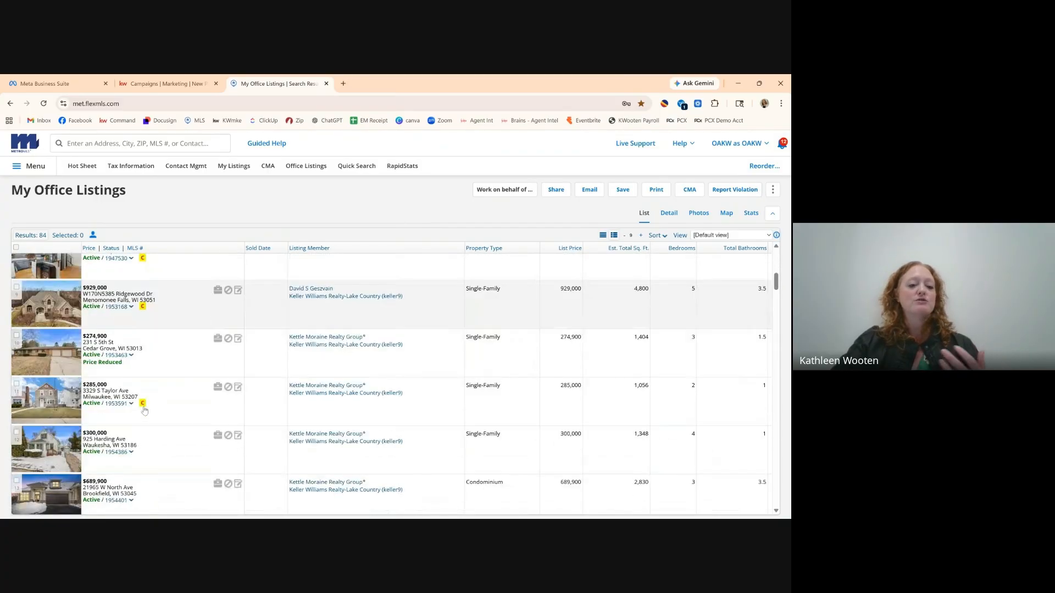
scroll(408, 358, "up", 1)
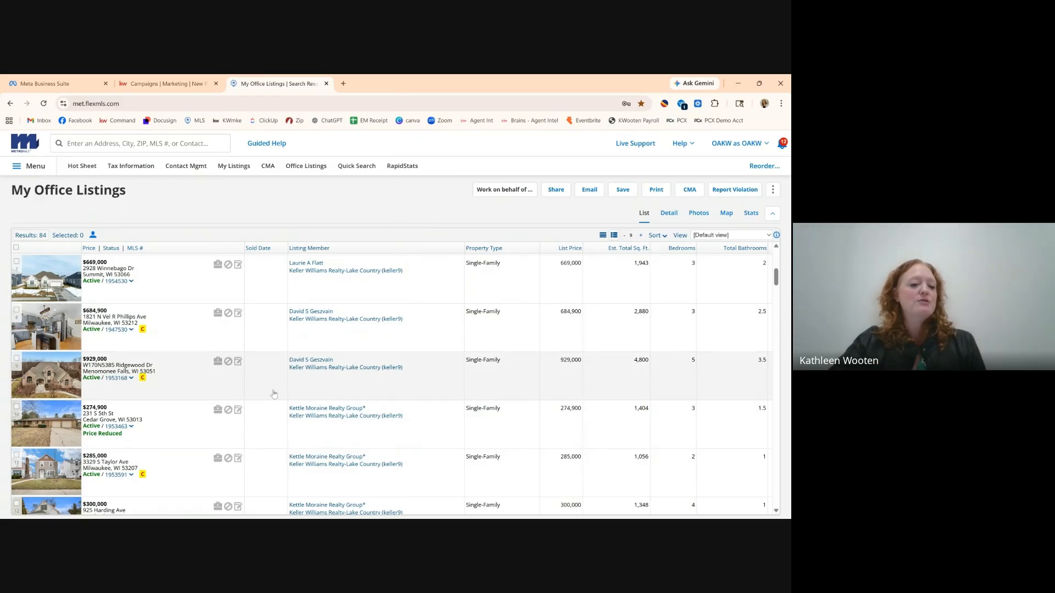
scroll(330, 400, "down", 1)
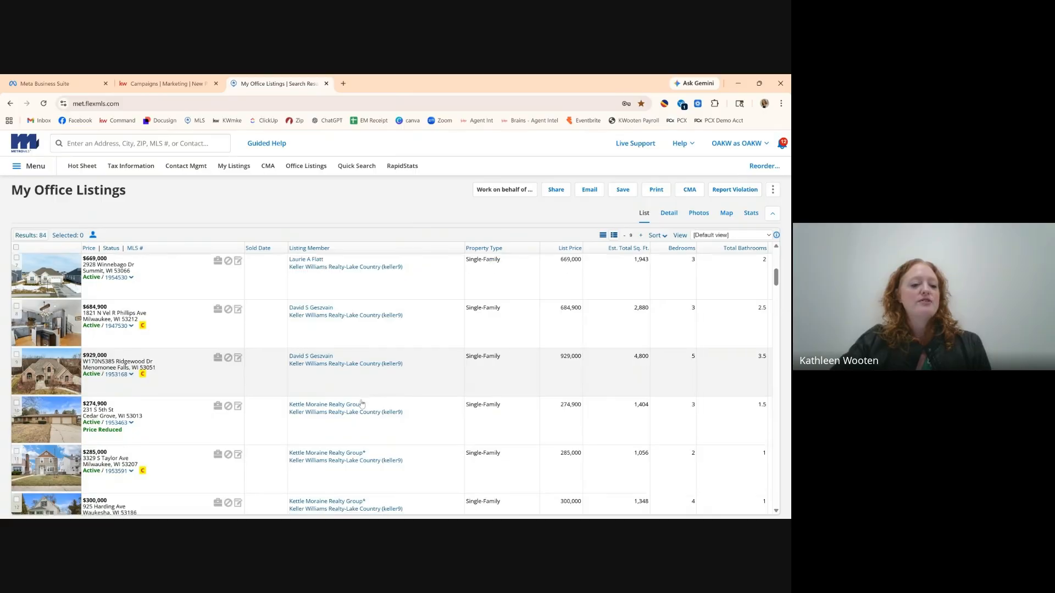
scroll(362, 404, "down", 1)
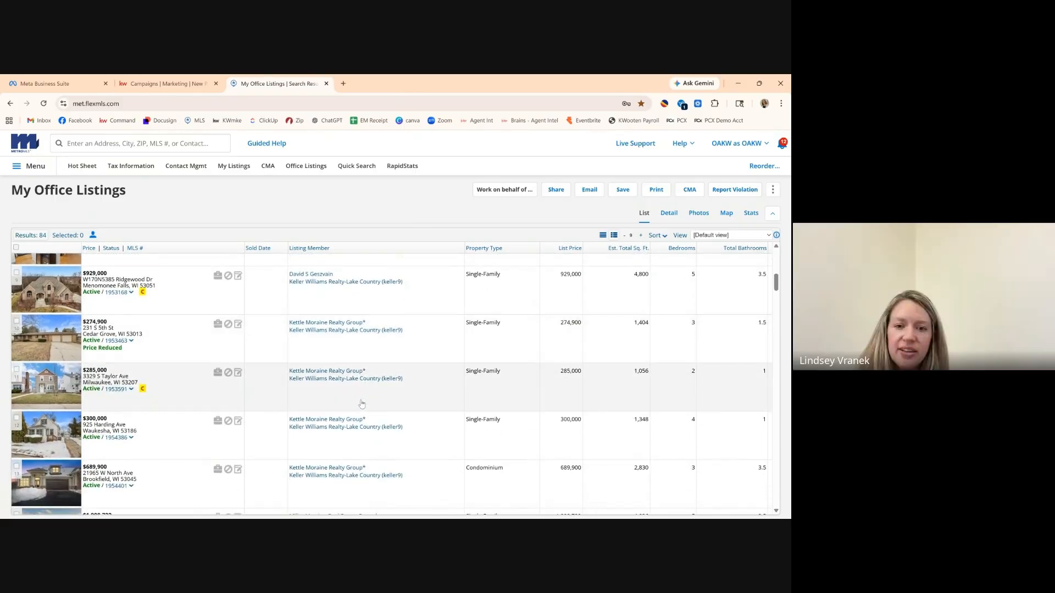
scroll(398, 402, "down", 1)
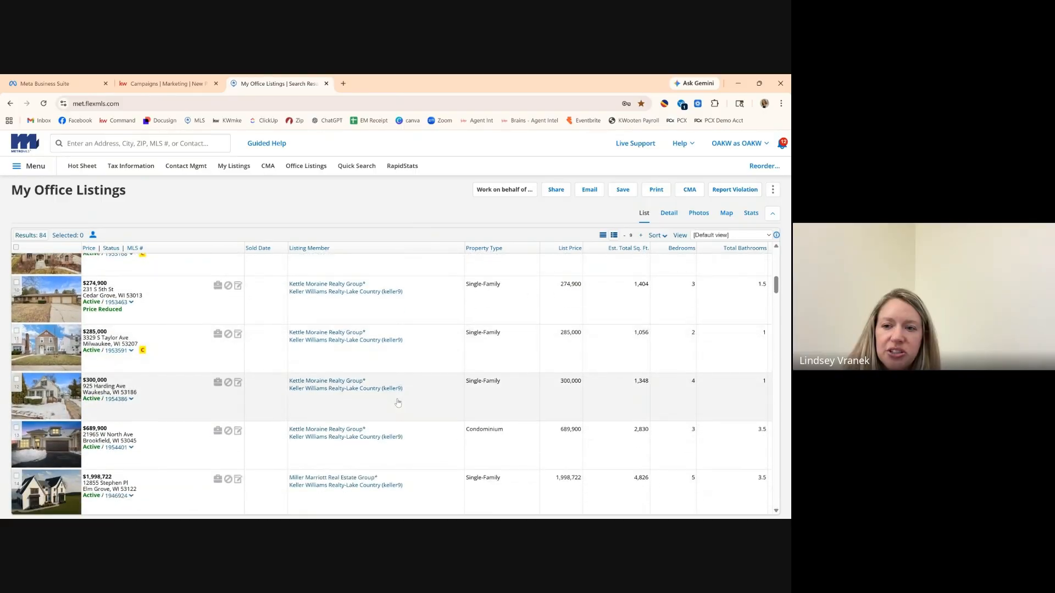
key("XF86AudioRaiseVolume")
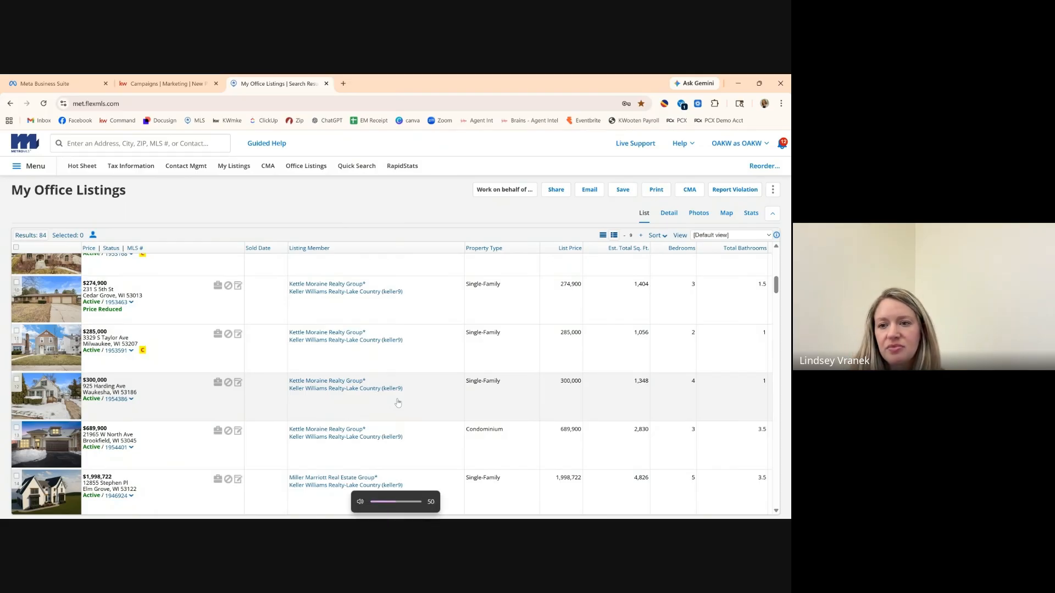
key("XF86AudioRaiseVolume")
key("XF86AudioRaiseVolume")
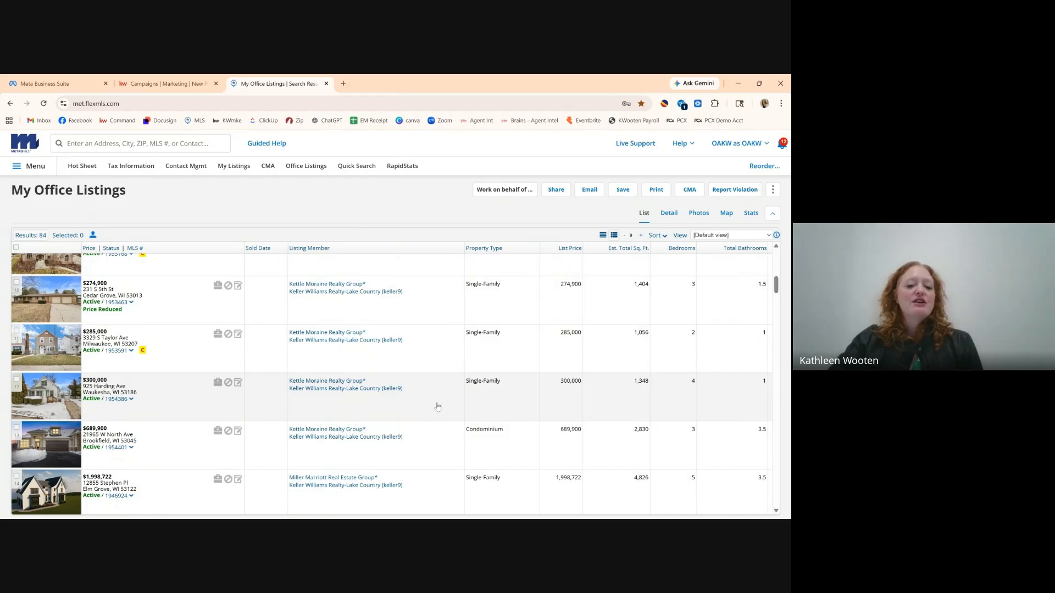
scroll(438, 406, "down", 1)
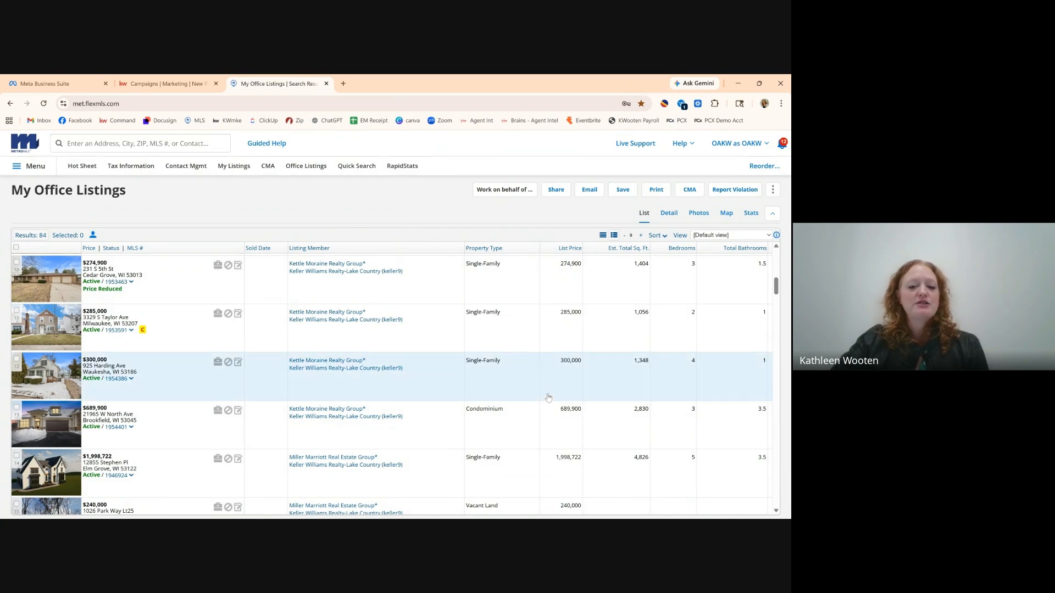
left_click(675, 219)
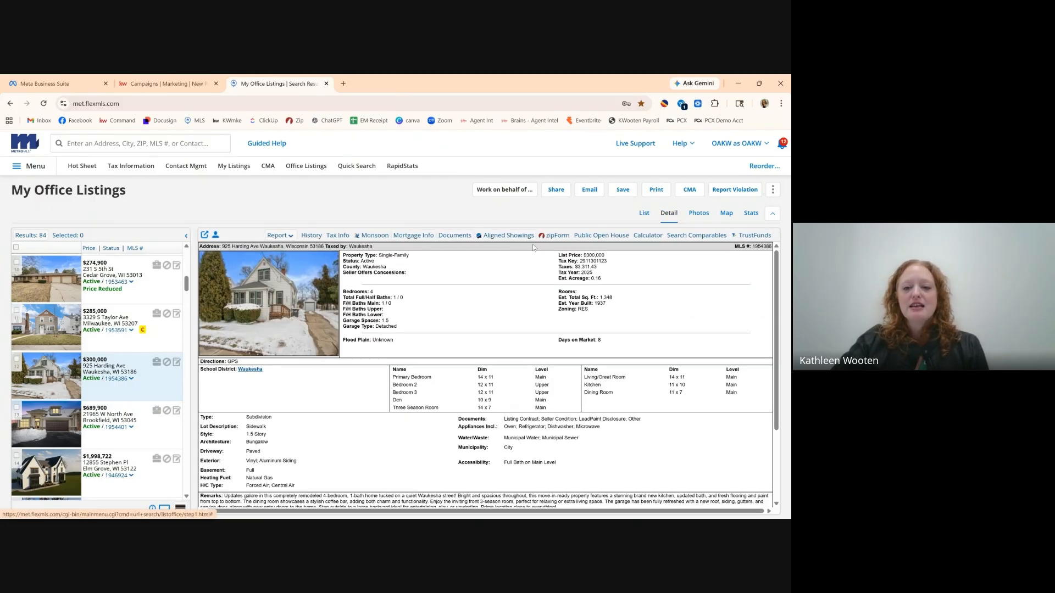
left_click(707, 218)
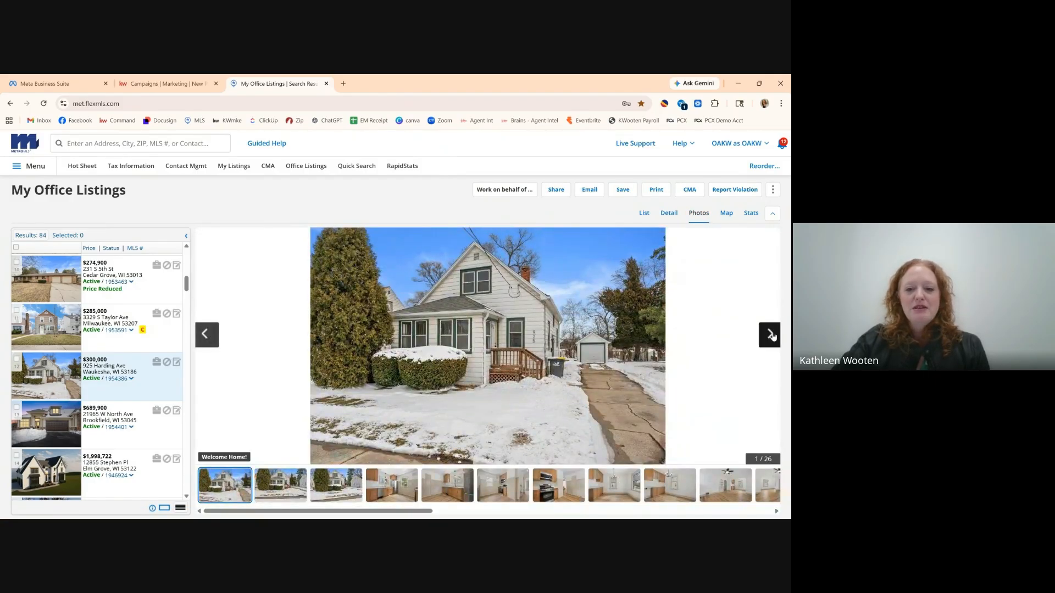
left_click(769, 335)
left_click(770, 335)
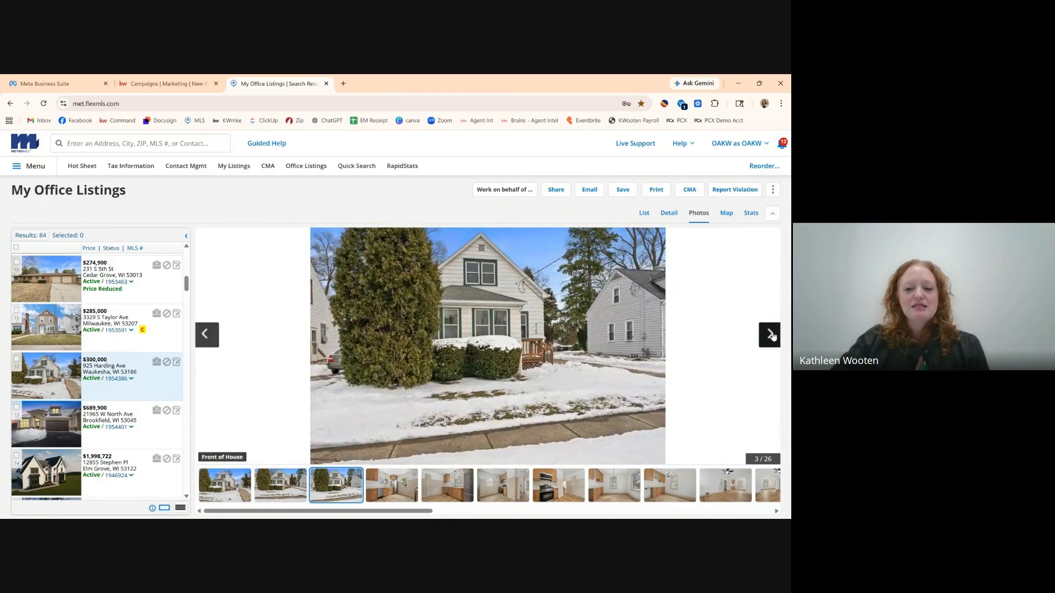
left_click(770, 335)
left_click(770, 335)
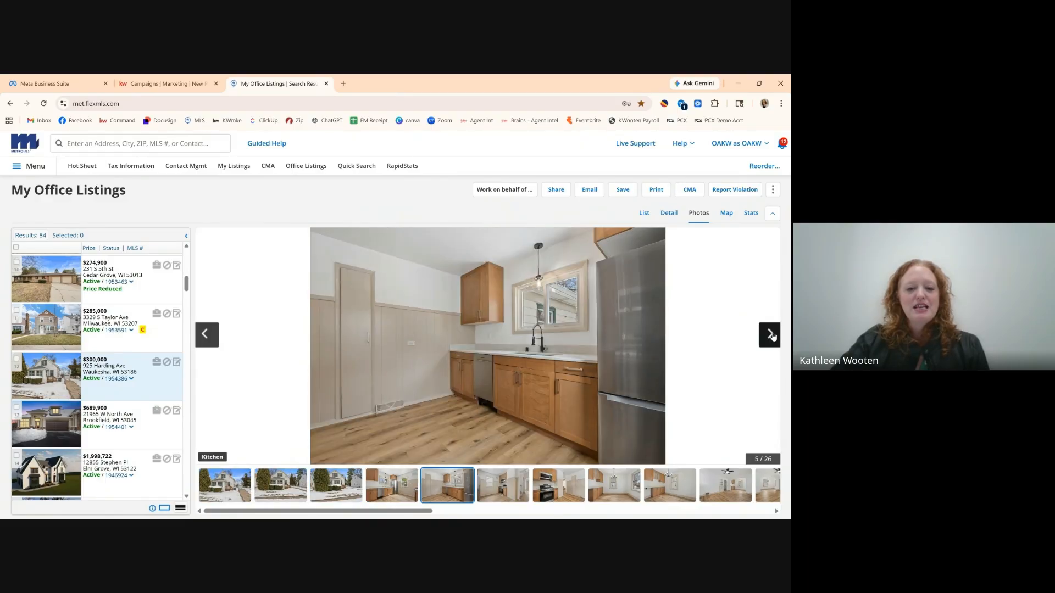
left_click(771, 335)
left_click(771, 336)
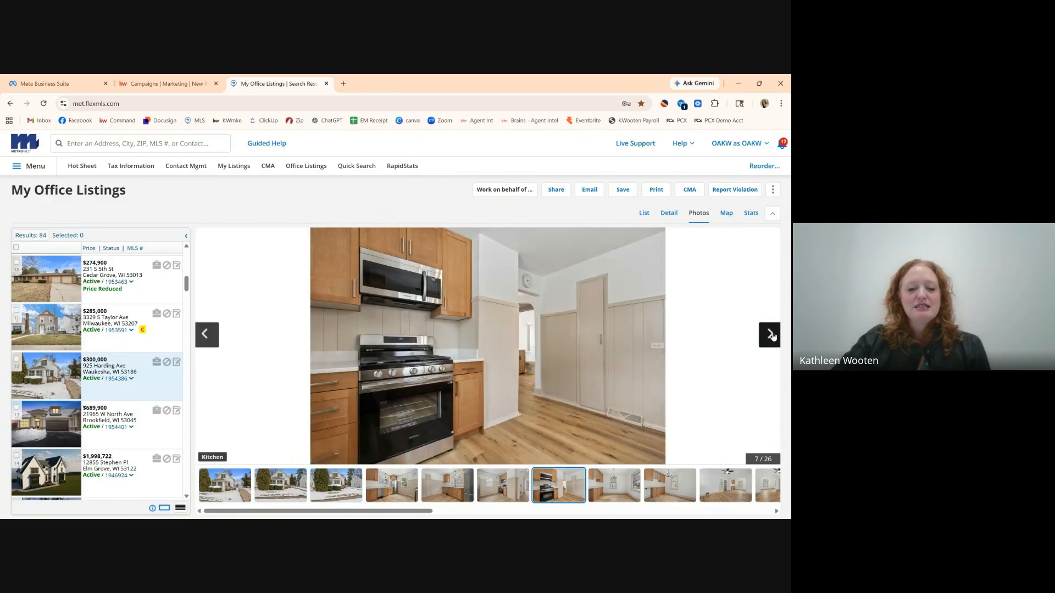
left_click(771, 335)
left_click(770, 335)
left_click(770, 336)
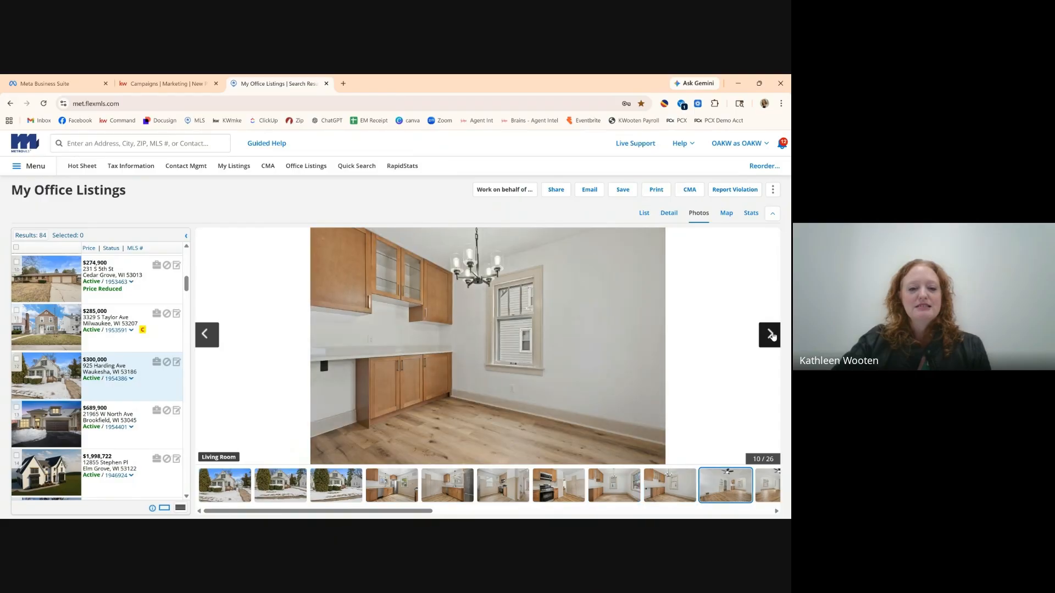
left_click(770, 335)
left_click(770, 335)
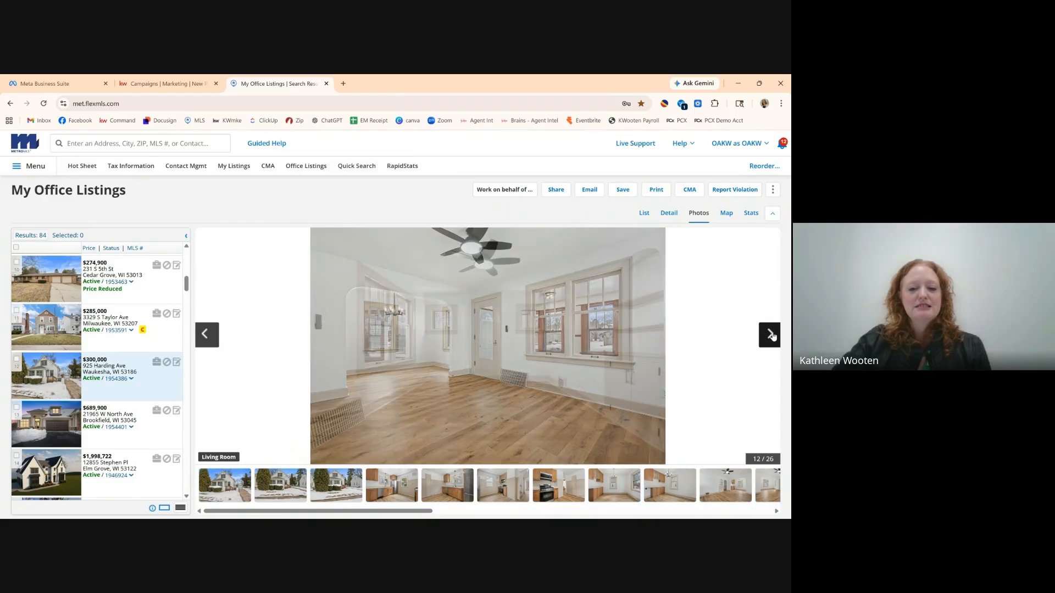
left_click(770, 335)
left_click(771, 335)
left_click(771, 335)
left_click(771, 335)
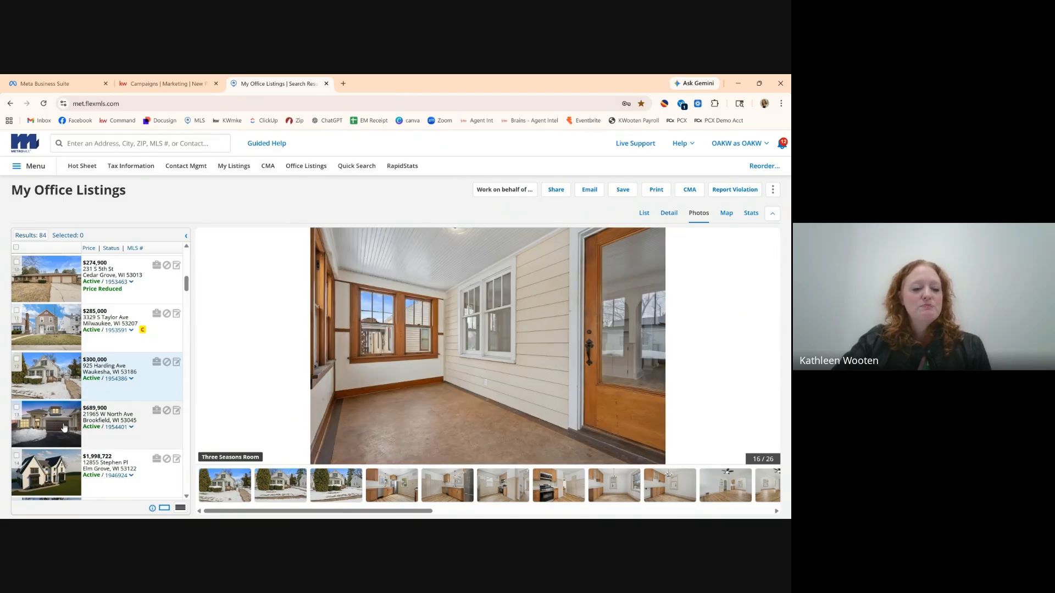
left_click(159, 432)
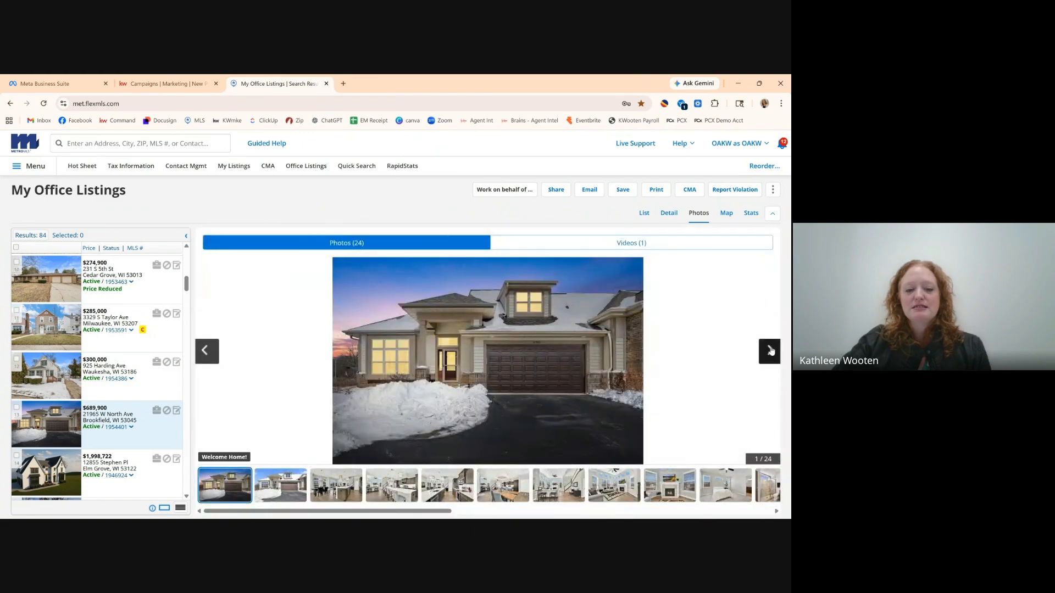
left_click(770, 351)
left_click(770, 351)
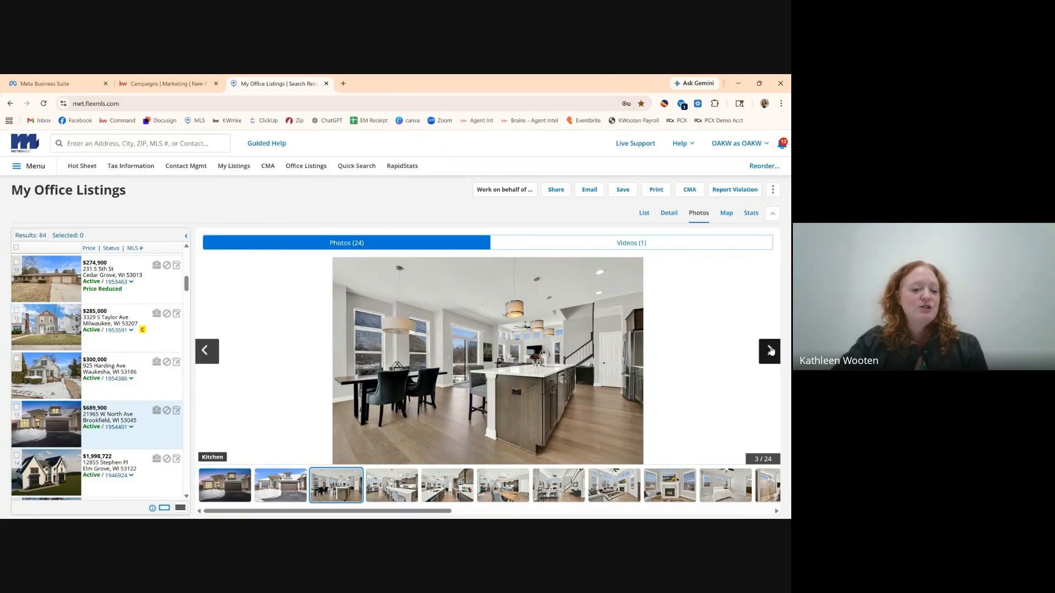
left_click(771, 351)
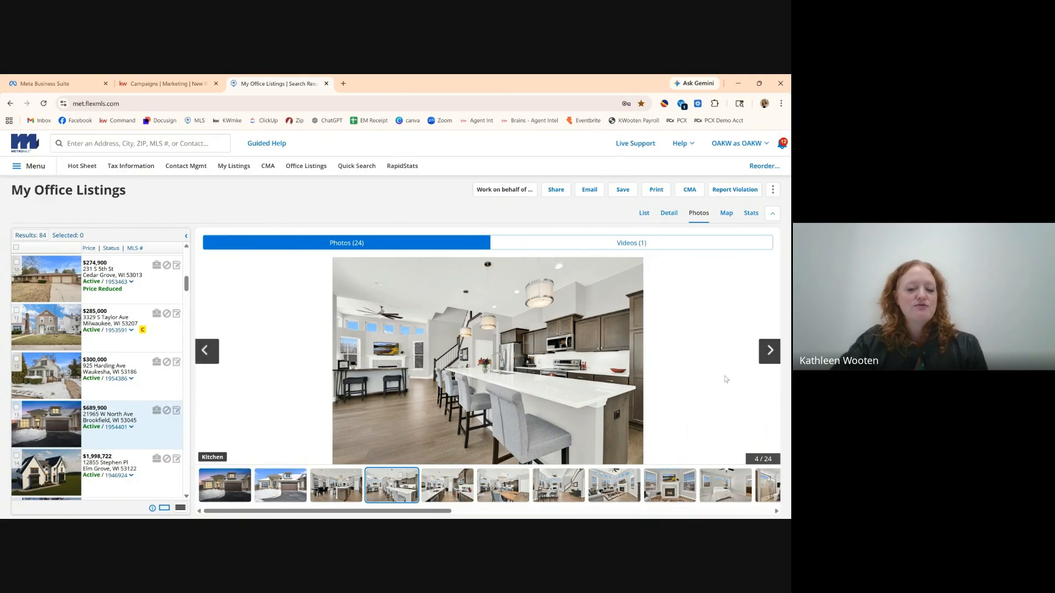
left_click(763, 352)
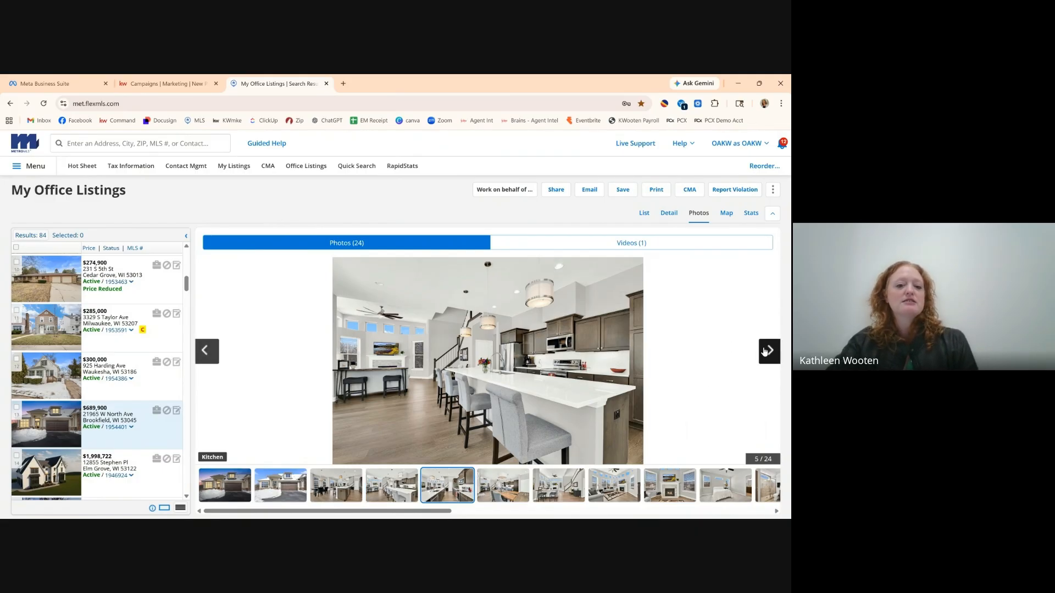
left_click(763, 352)
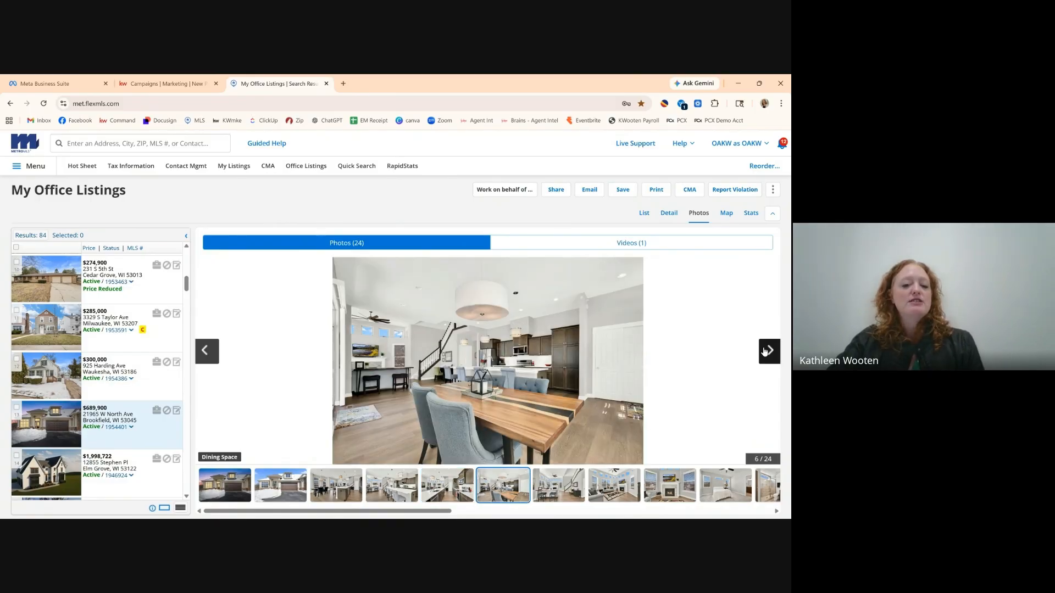
left_click(763, 352)
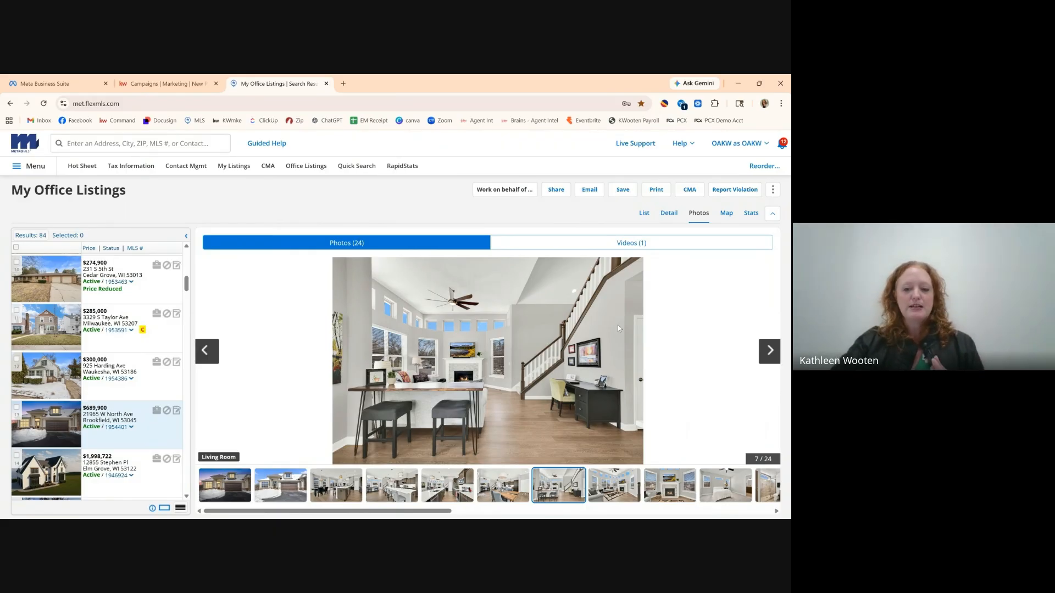
Switch back to KW Command's Select Listings picker from Flexmls.
scroll(119, 336, "down", 2)
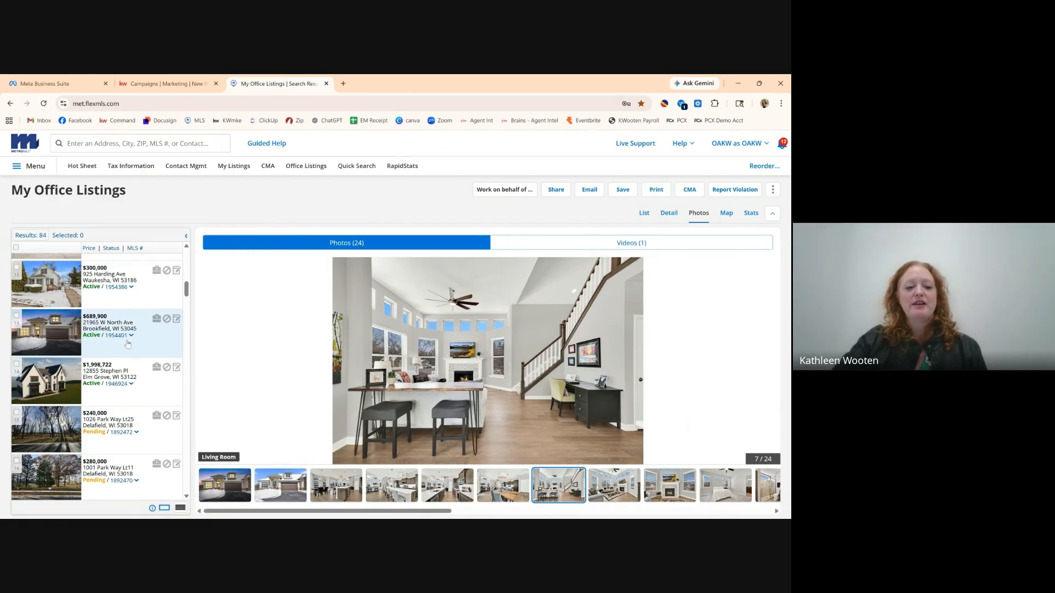
left_click(175, 85)
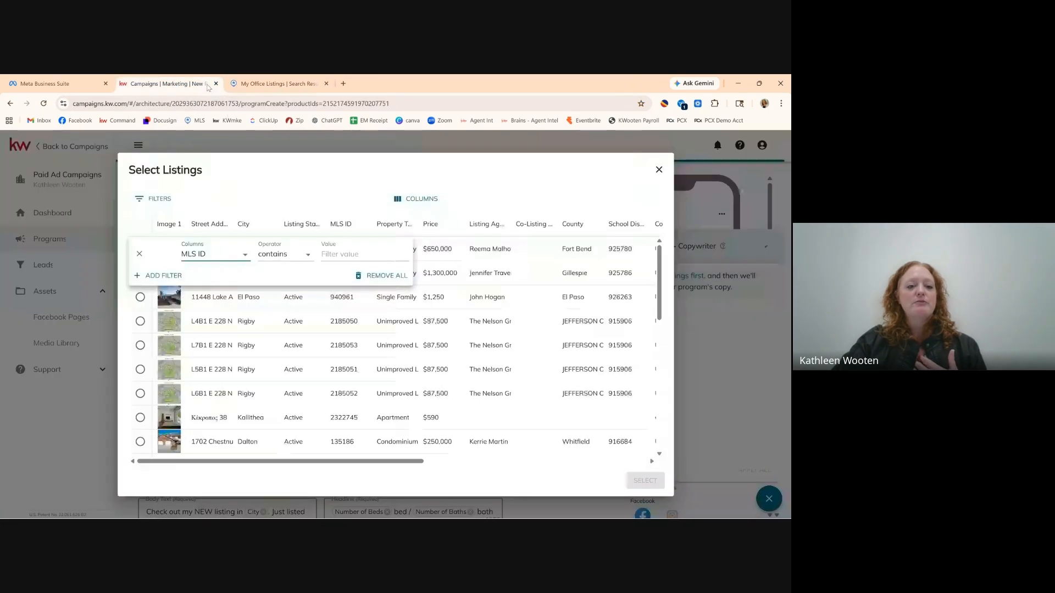
left_click(297, 78)
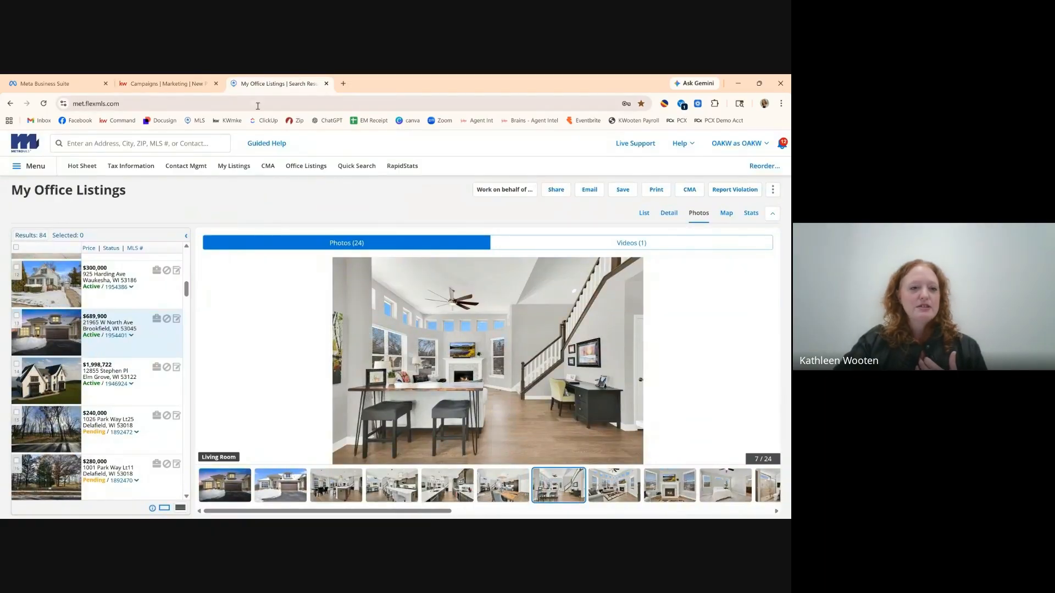
left_click(167, 83)
type("1954401")
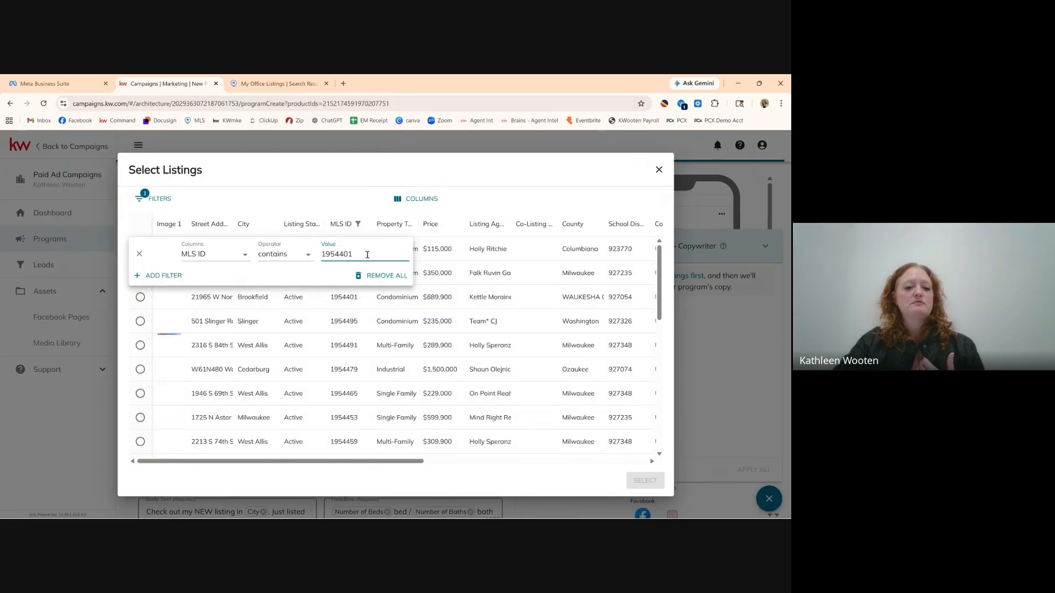
left_click(494, 207)
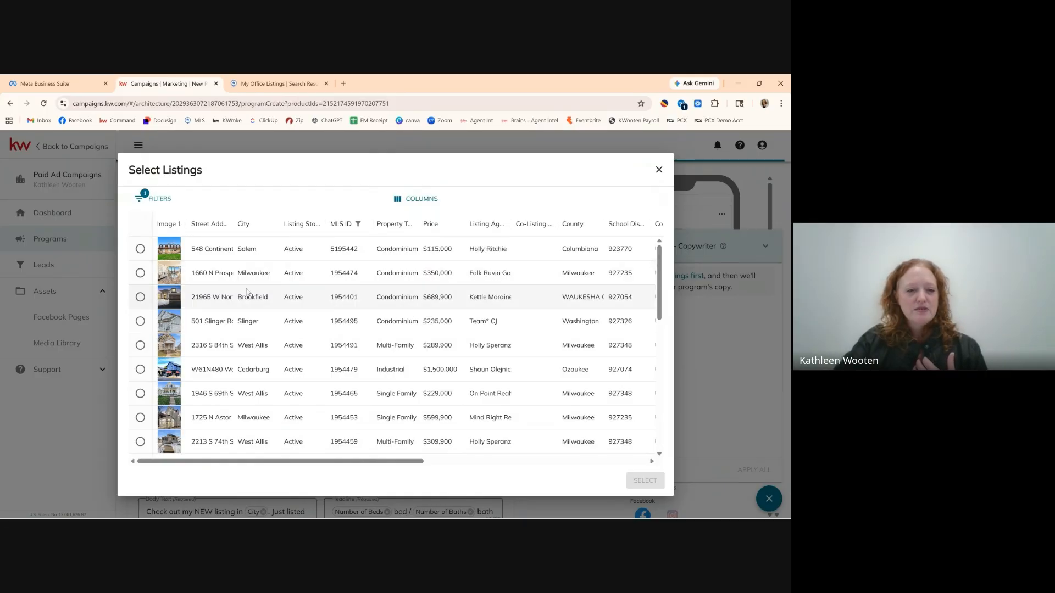
left_click(140, 297)
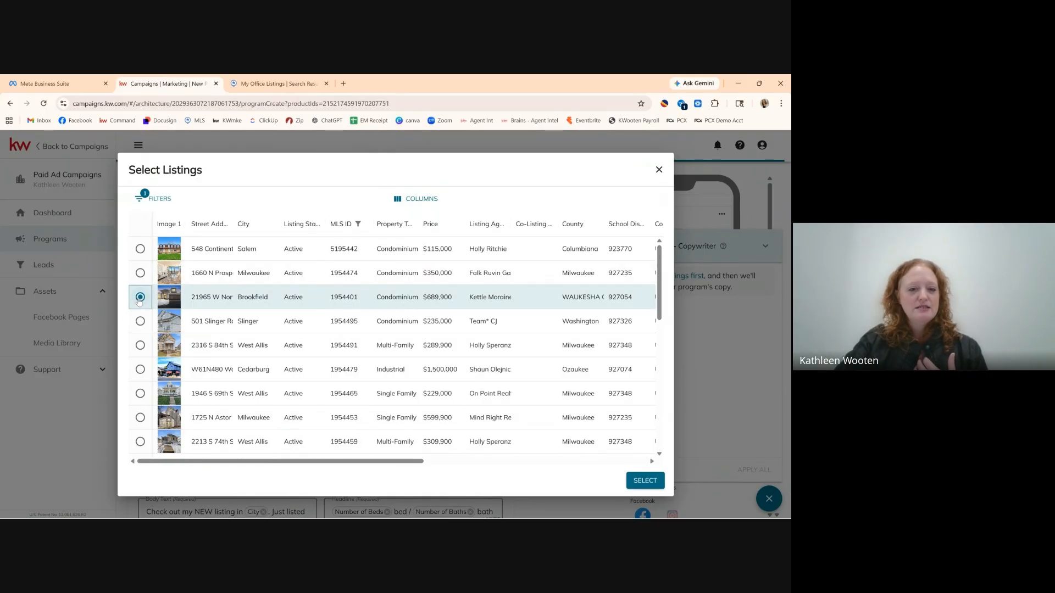
left_click(644, 482)
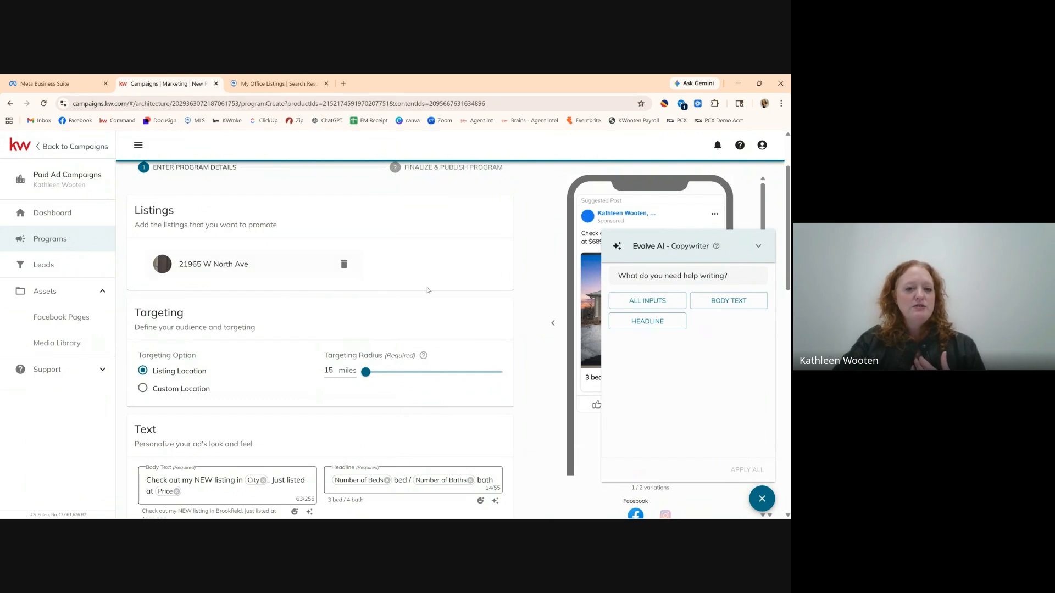
Change the Targeting Radius value from 15 to 20 miles.
scroll(501, 298, "down", 1)
scroll(502, 298, "down", 2)
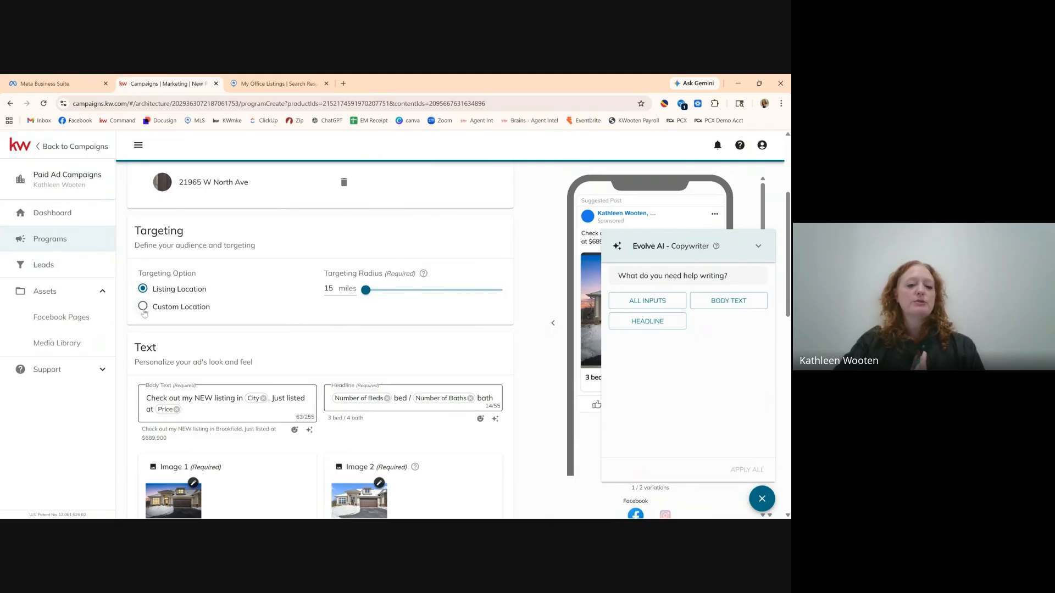
scroll(239, 288, "up", 1)
scroll(241, 288, "down", 1)
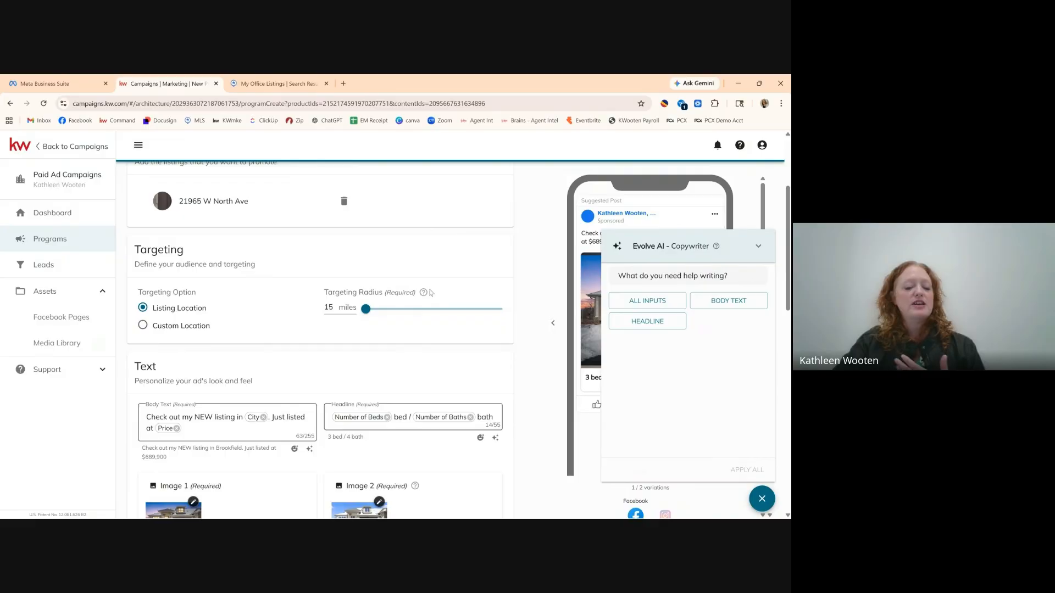
mouse_move(424, 295)
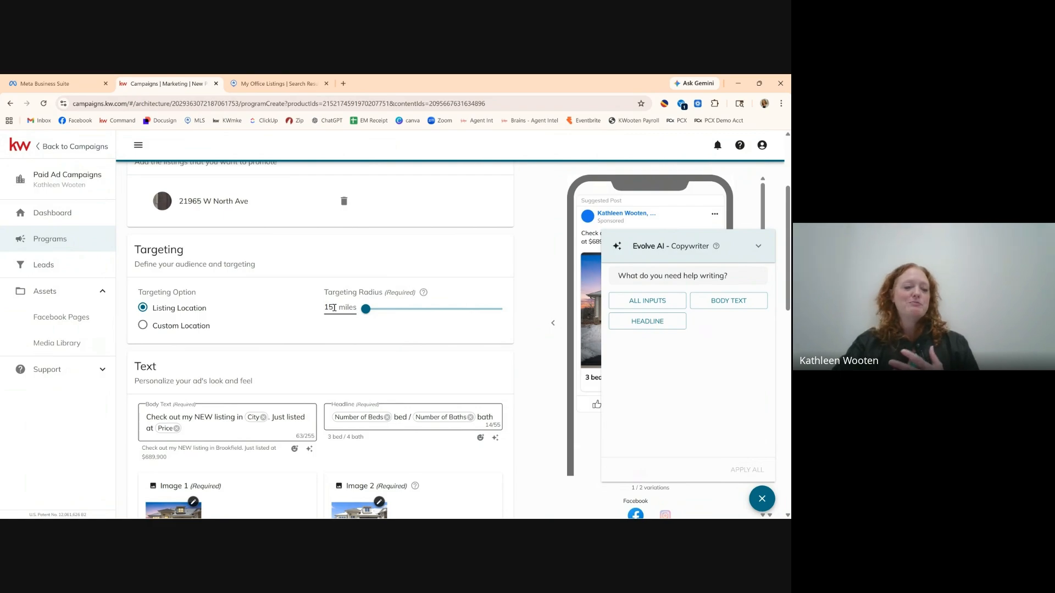
left_click_drag(335, 309, 318, 312)
double_click(328, 308)
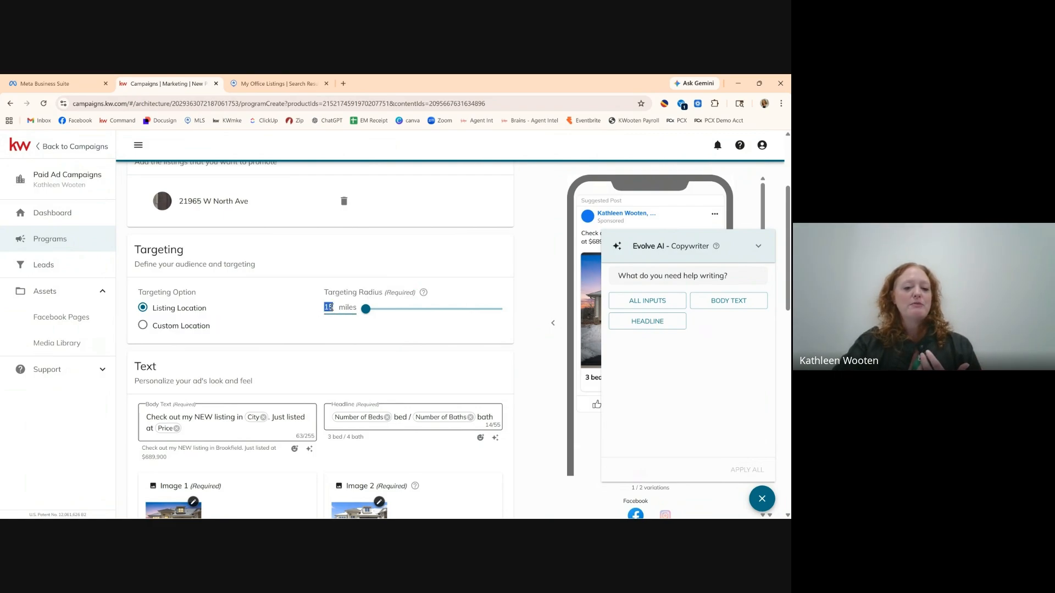
type("20")
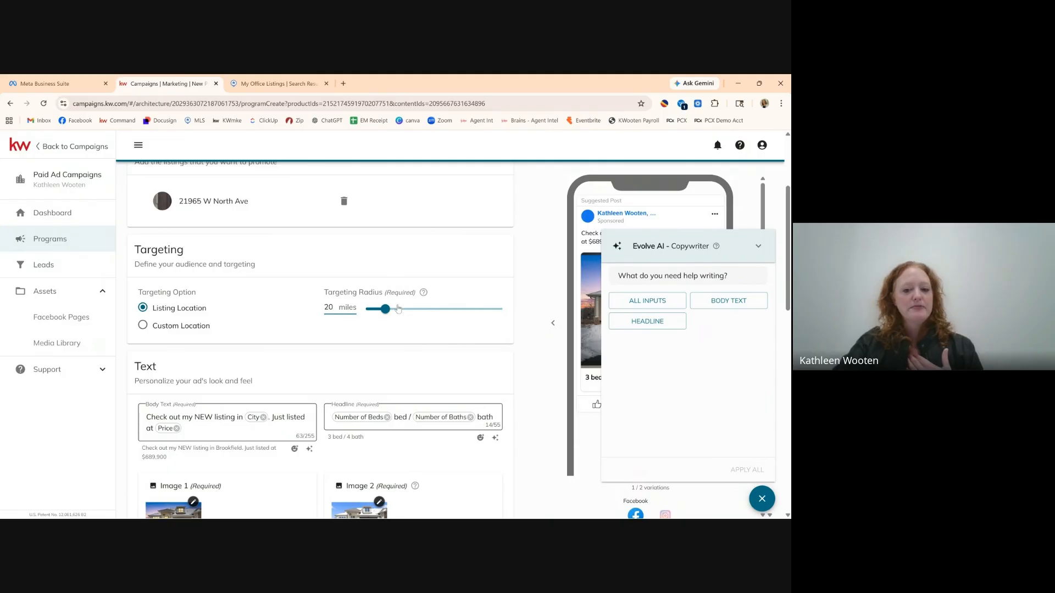
scroll(527, 355, "down", 3)
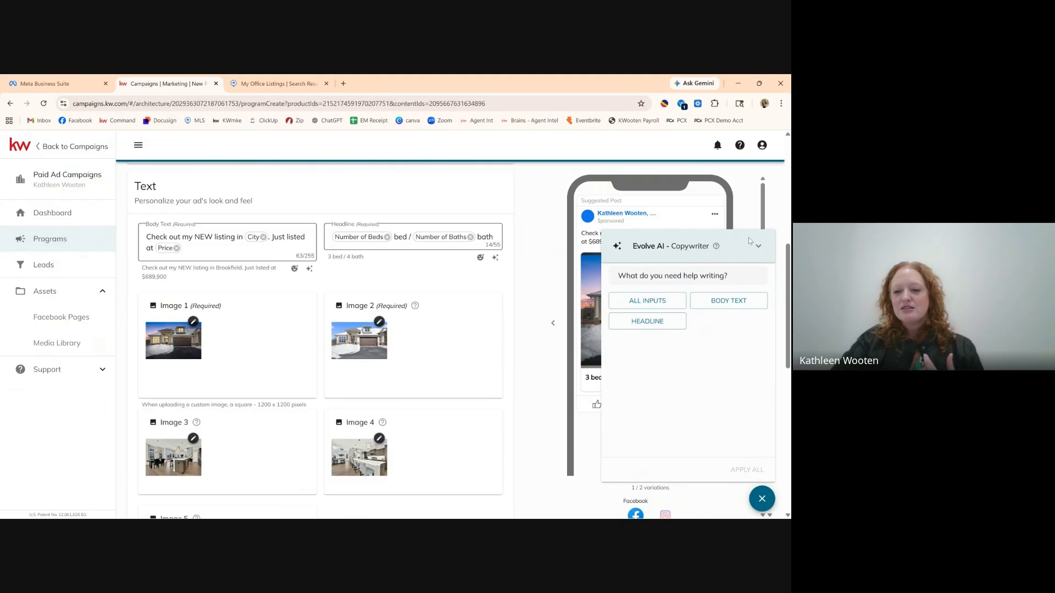
Collapse the Evolve AI Copywriter panel and step the carousel preview forward and back.
left_click(758, 245)
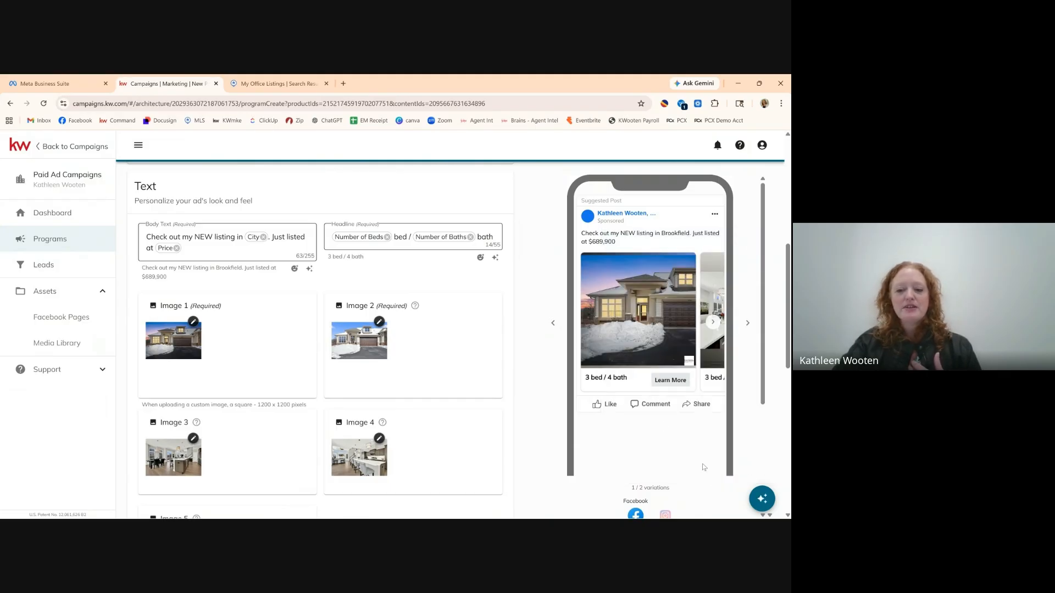
left_click(712, 323)
left_click(587, 324)
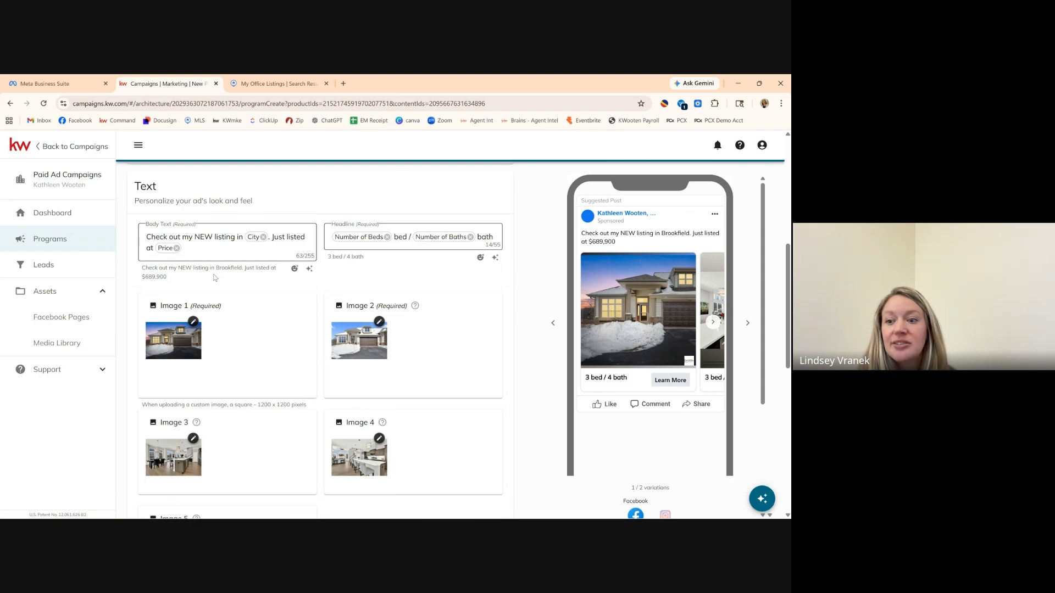
Place the cursor in the Body Text field to show the 'Click chips to add your content' panel.
left_click(192, 238)
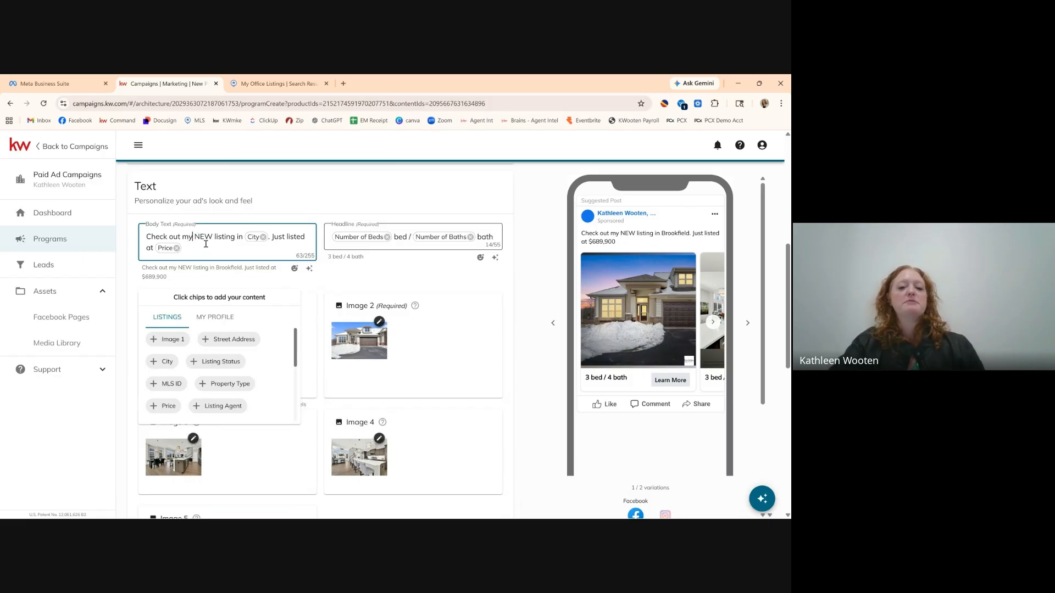
Try typing 'Bea' over the opening words, then delete the stray 'Bea' text.
left_click_drag(193, 236, 143, 226)
left_click(187, 241)
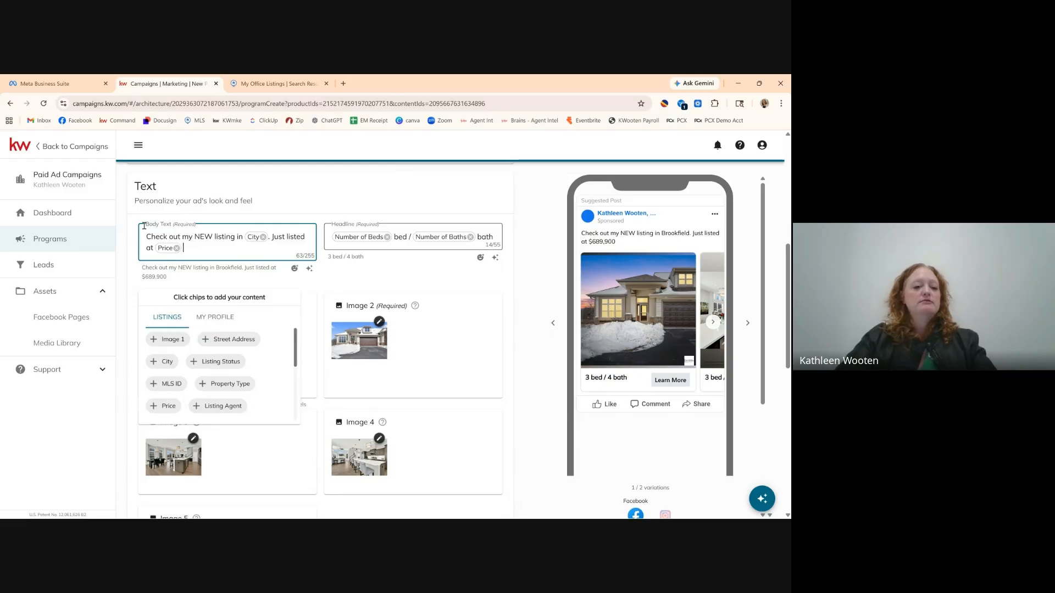
type("Bea")
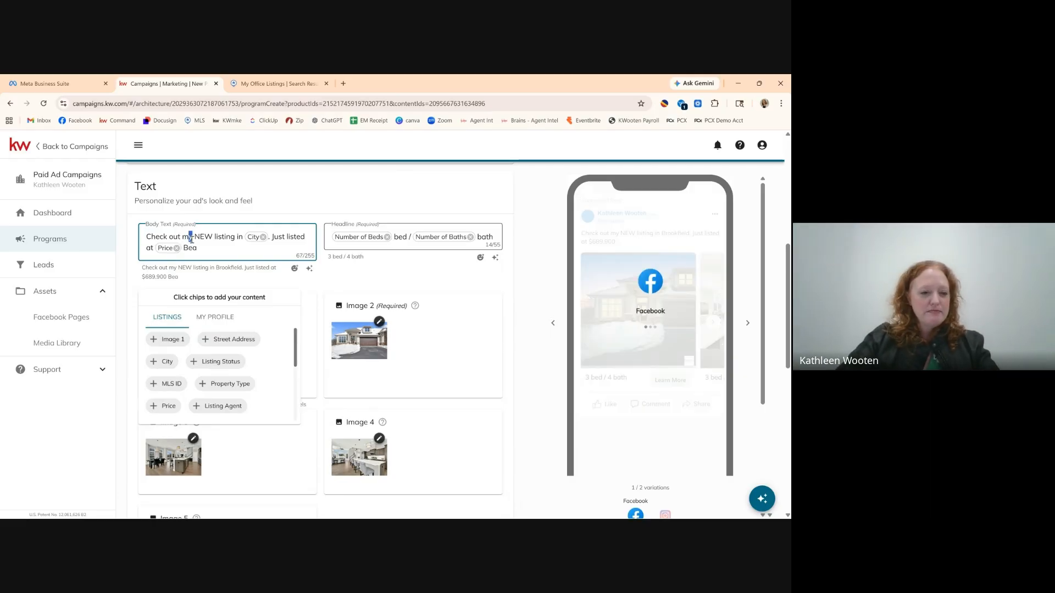
left_click_drag(192, 238, 145, 233)
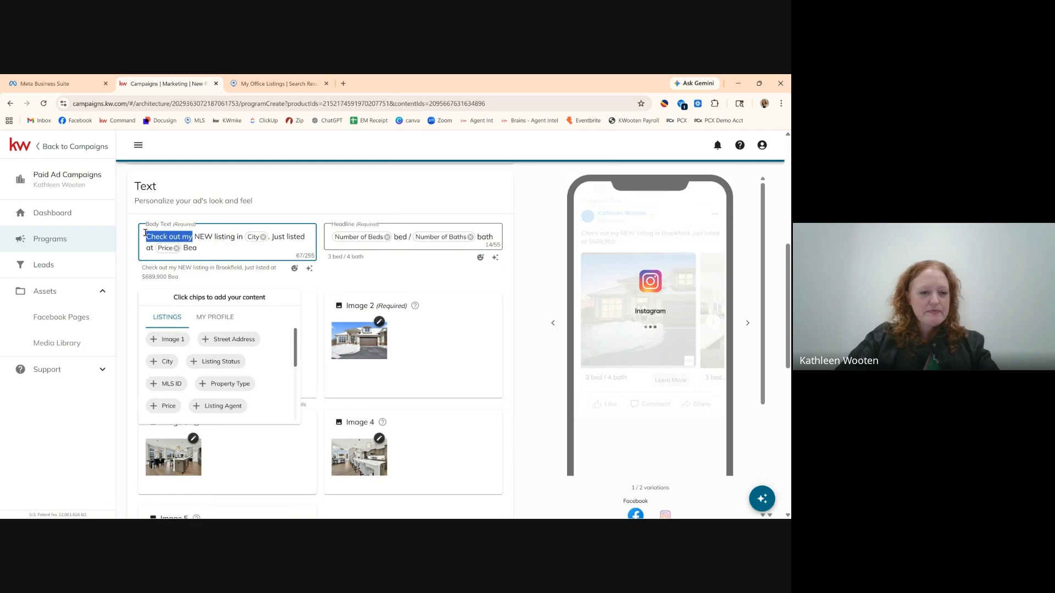
type("Bea")
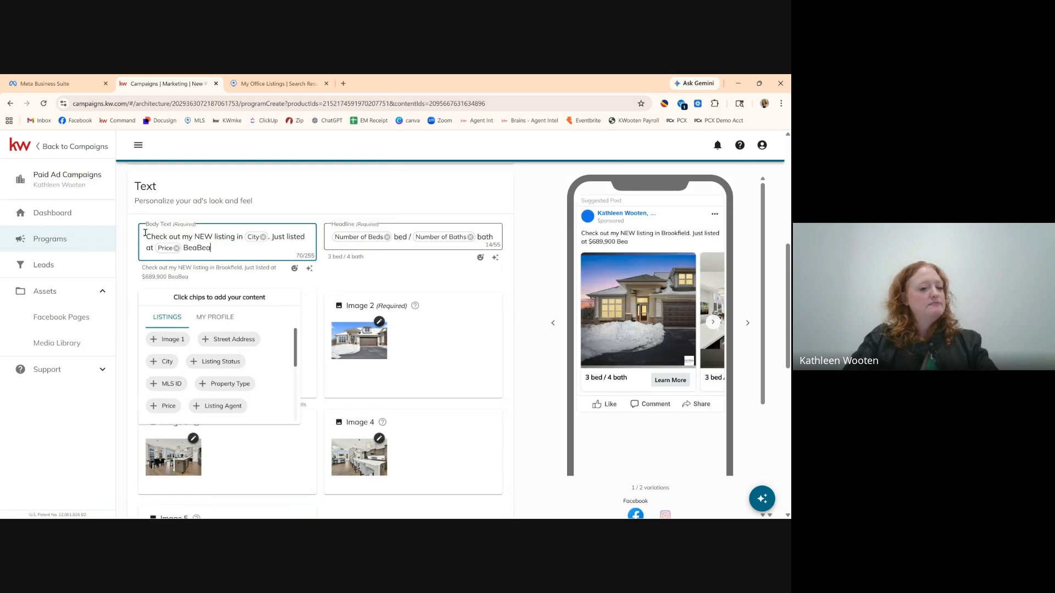
key("BackSpace")
key("BackSpace")
key("BackSpace")
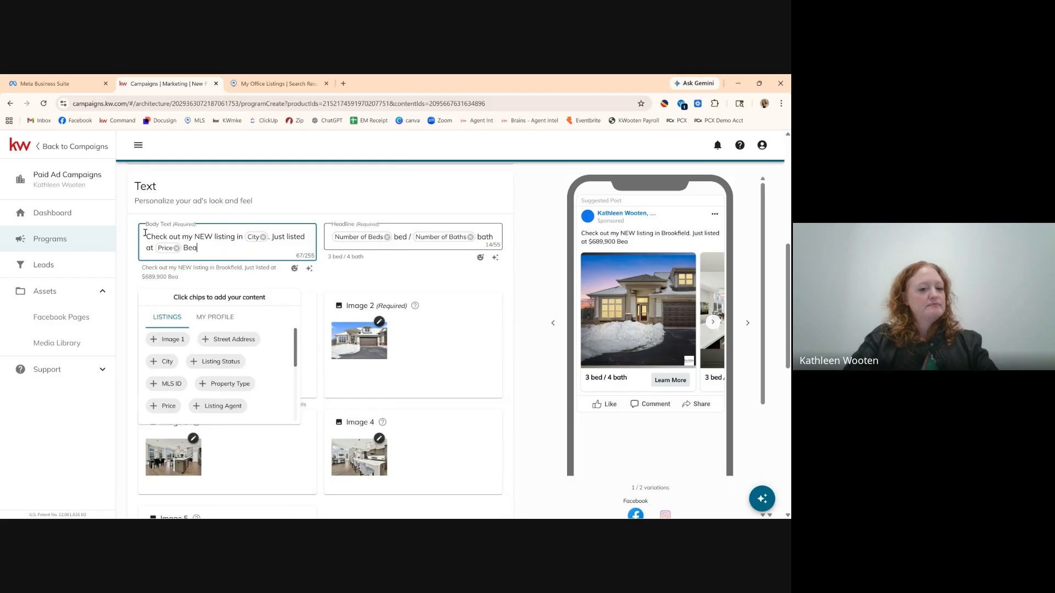
key("BackSpace")
key("BackSpace")
key("BackSpace")
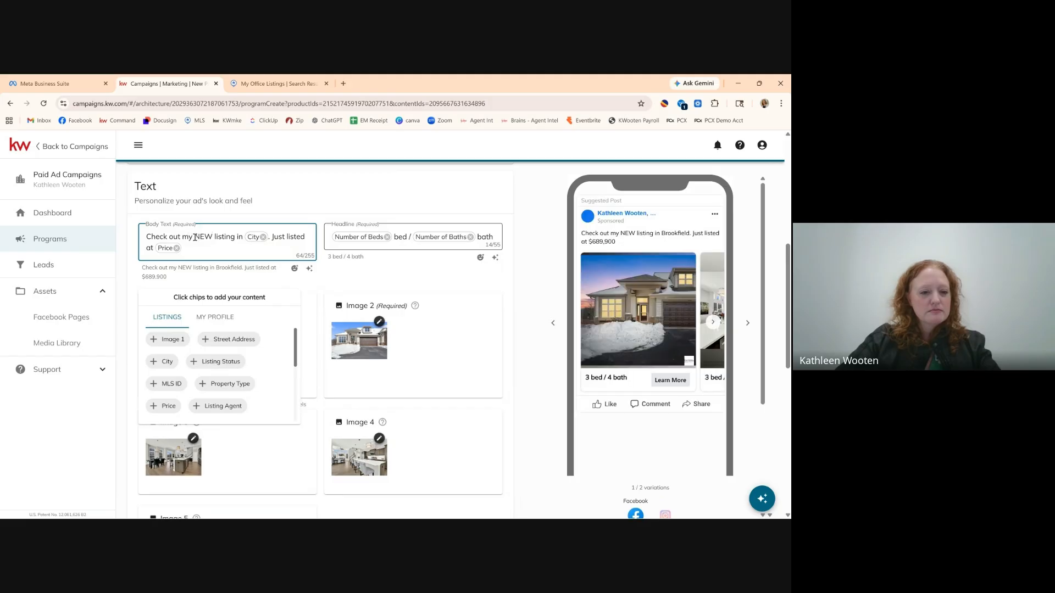
Replace 'Check out my' with 'Beautifully updated' before NEW in the body text.
left_click(193, 237)
key("BackSpace")
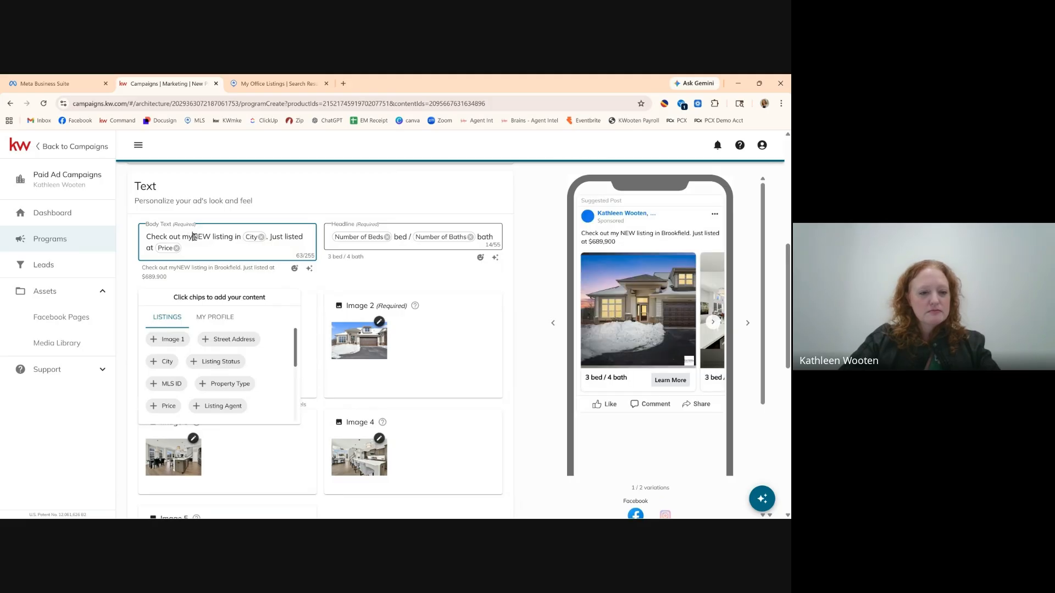
key("BackSpace")
key("BackSpace")
key("BackSpace")
key("BackSpace")
key("BackSpace")
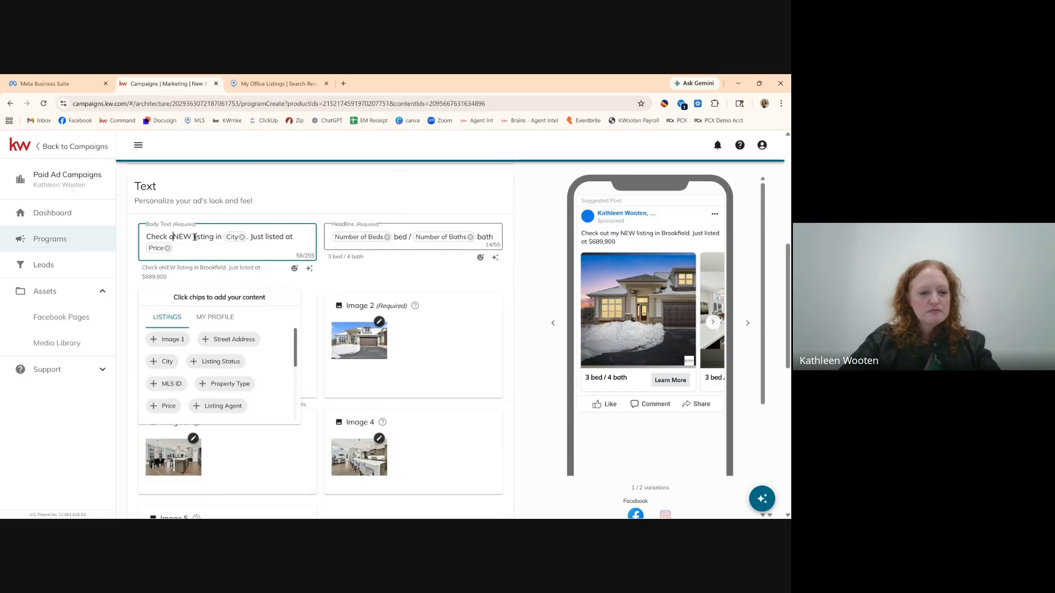
key("BackSpace")
key("BackSpace")
key("BackSpace")
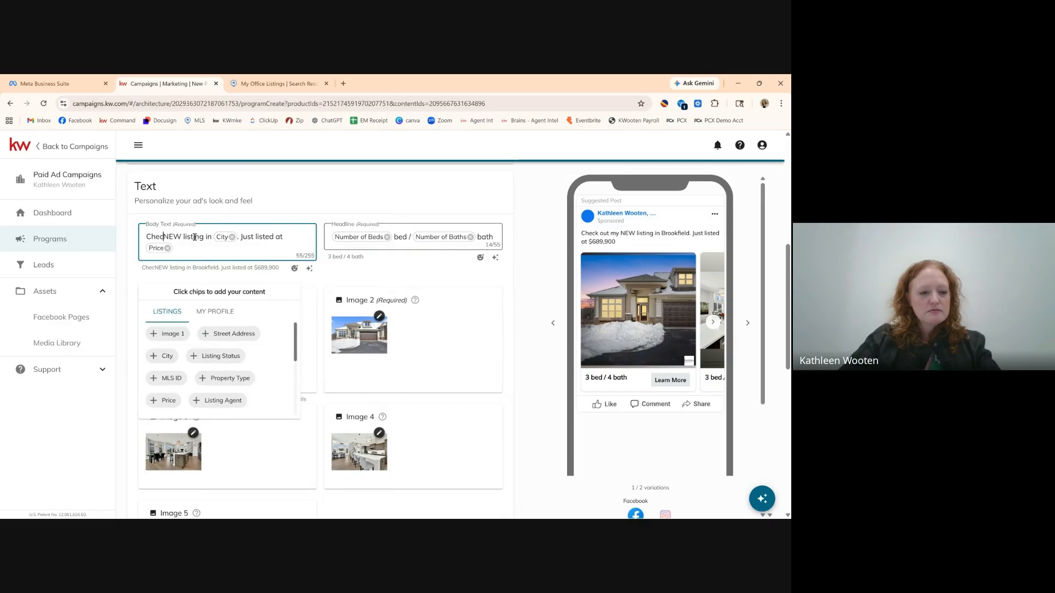
key("BackSpace")
key("BackSpace")
key("BackSpace")
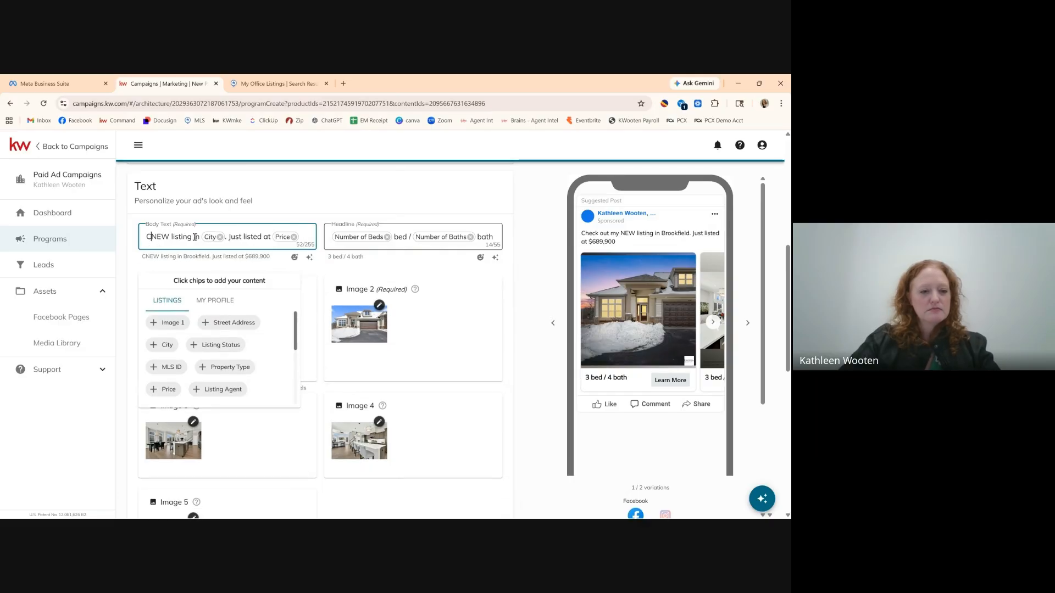
key("BackSpace")
type("Beau")
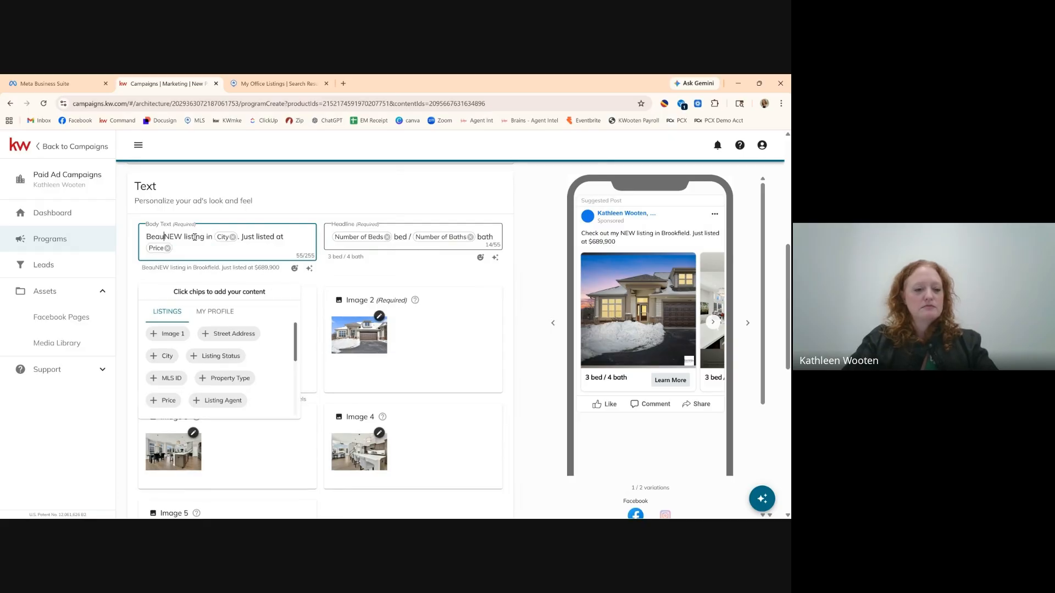
type("tiful")
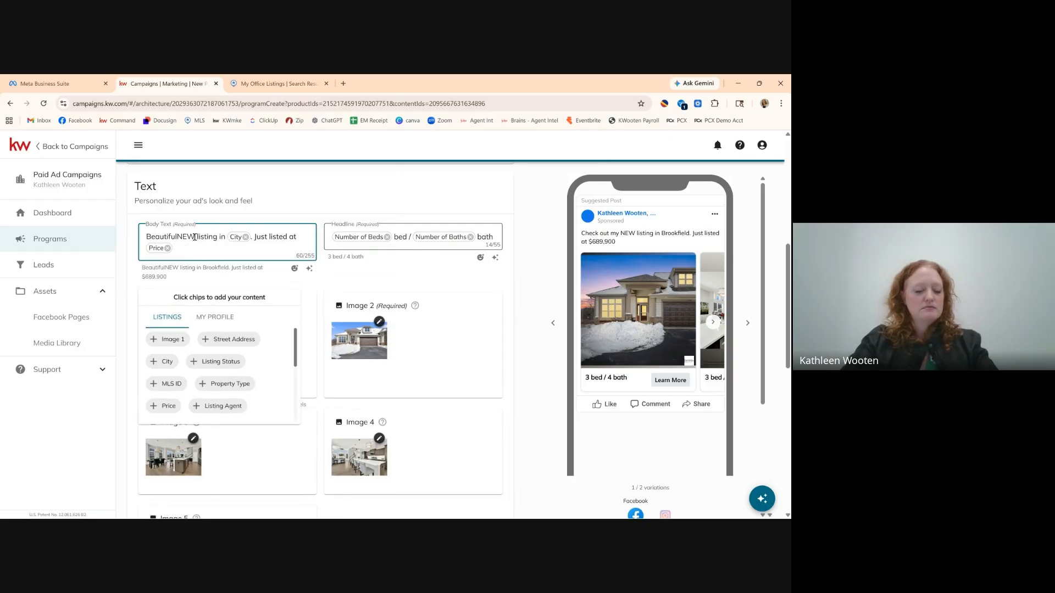
type("ly")
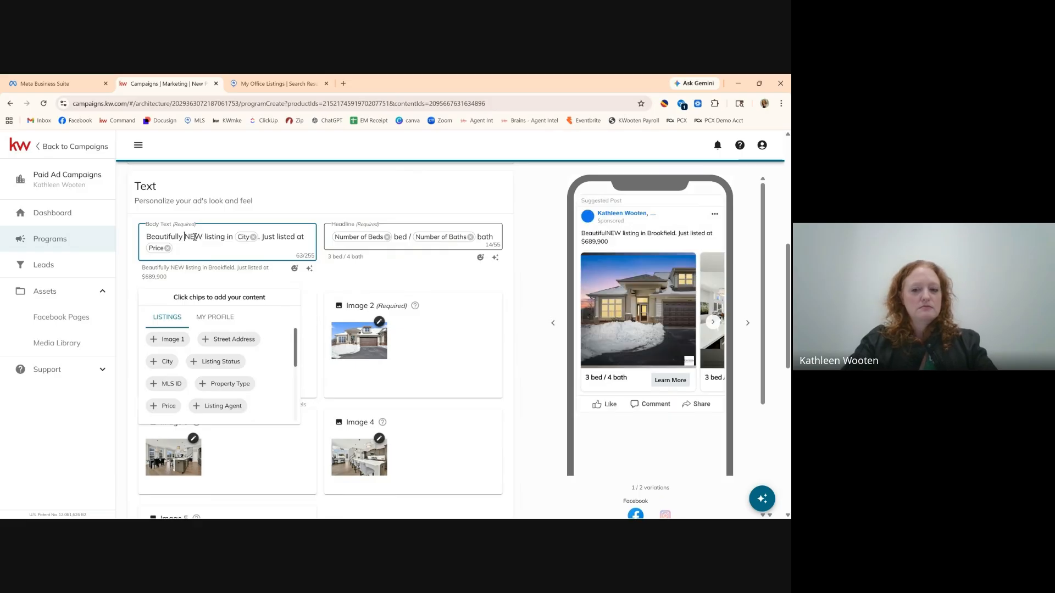
type(" updated")
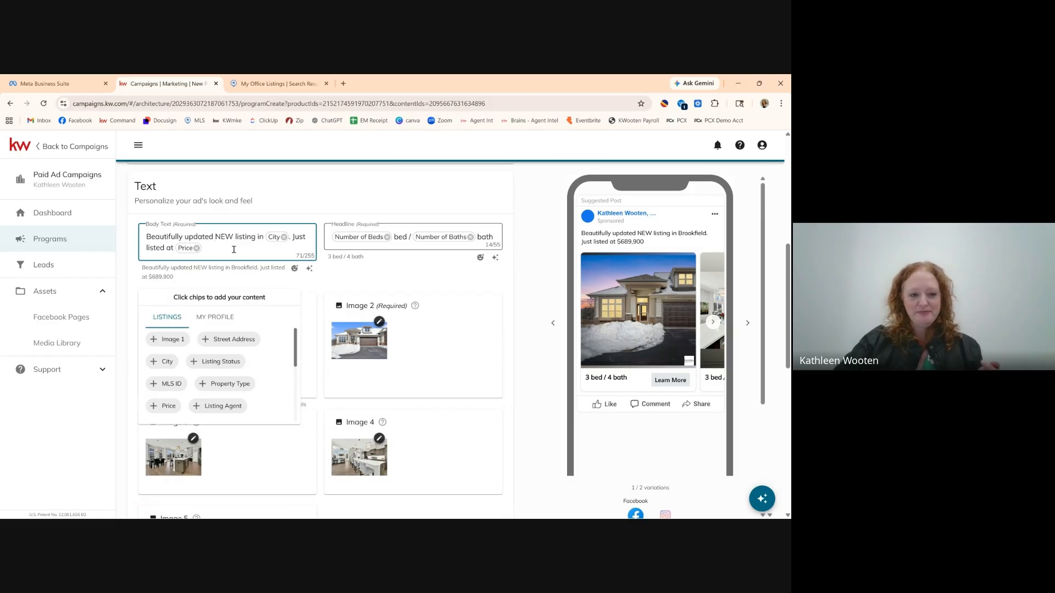
scroll(236, 252, "down", 1)
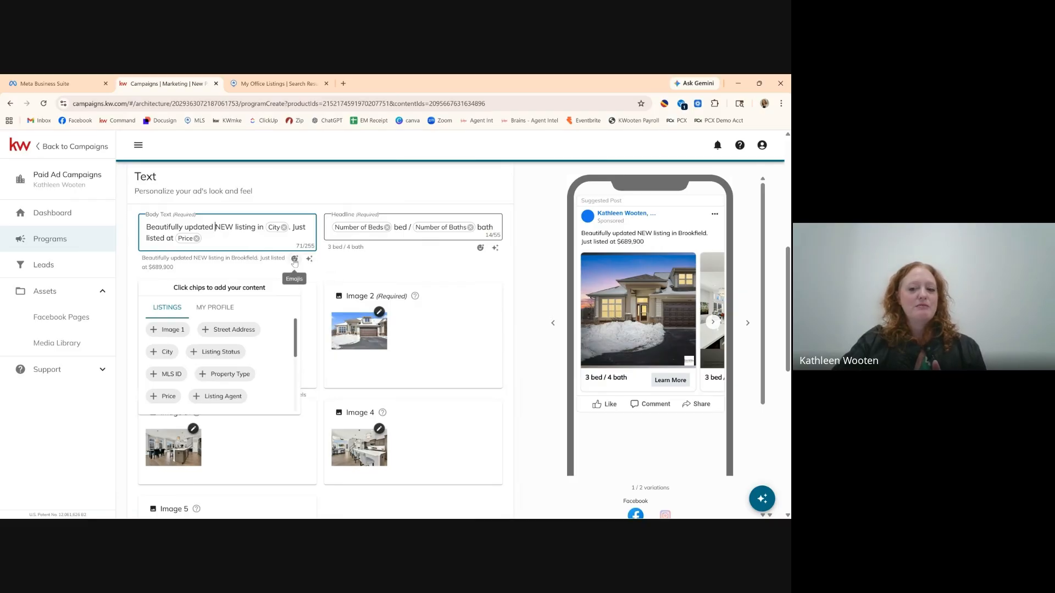
Insert a heart-eyes emoji right after 'Beautifully' in the body text.
left_click(215, 228)
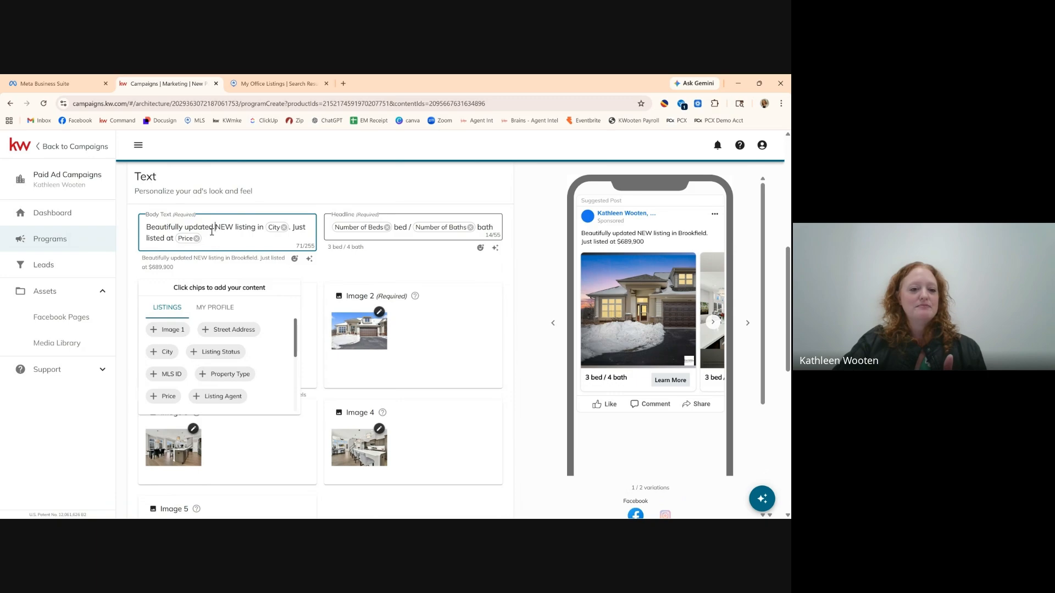
left_click(295, 259)
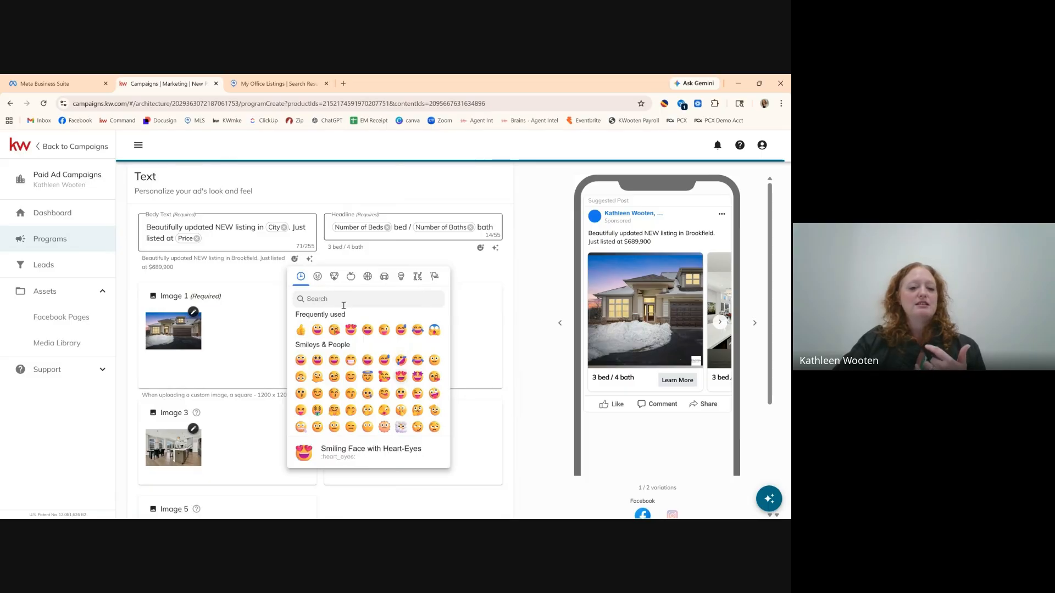
left_click(351, 330)
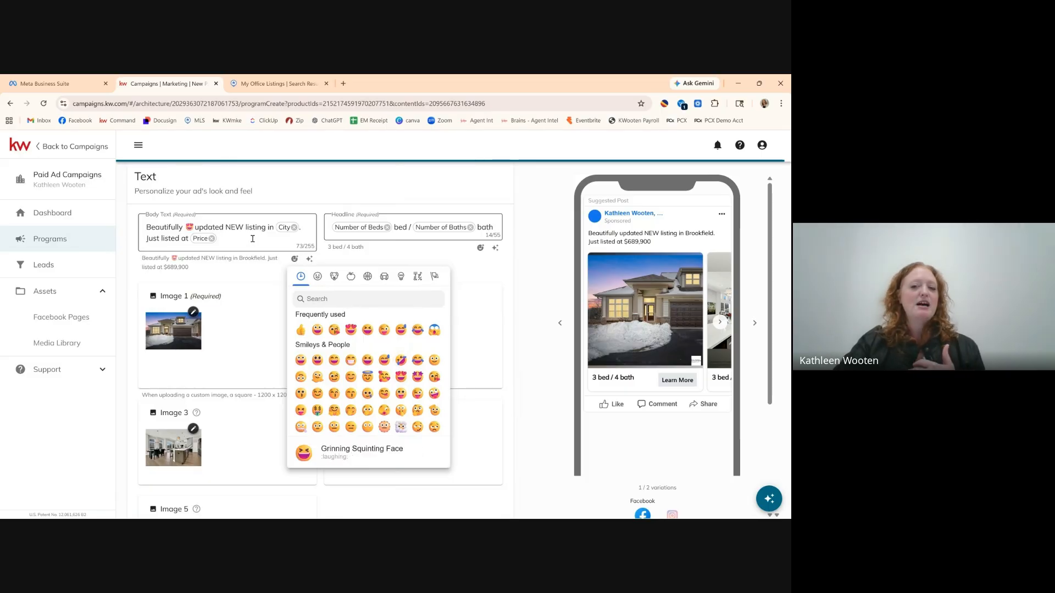
left_click(276, 242)
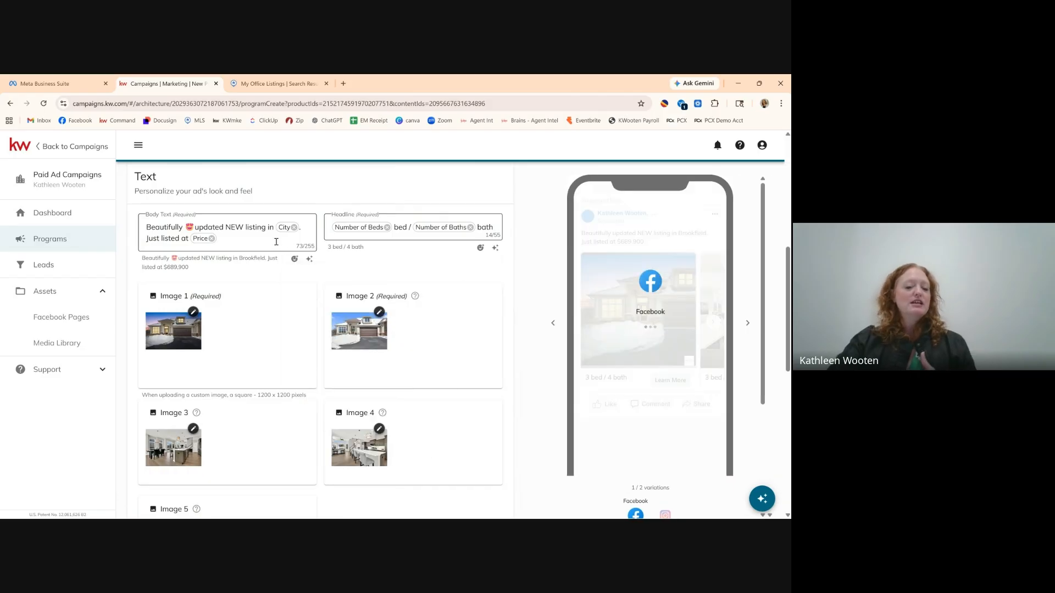
left_click(275, 241)
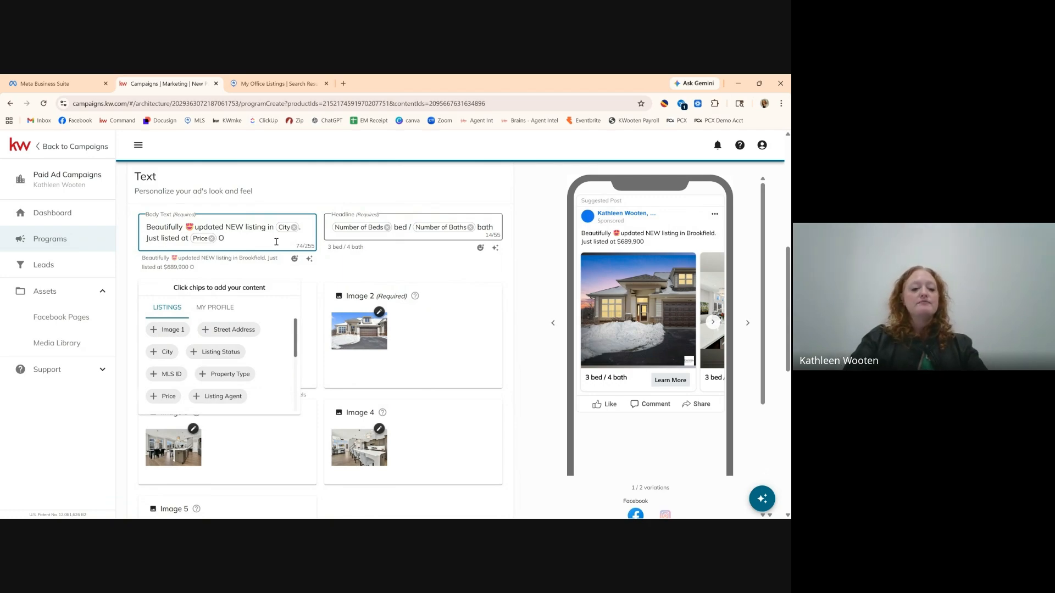
Append '- Close to farmer's market and local booksotres' after the price in the body text.
type("-")
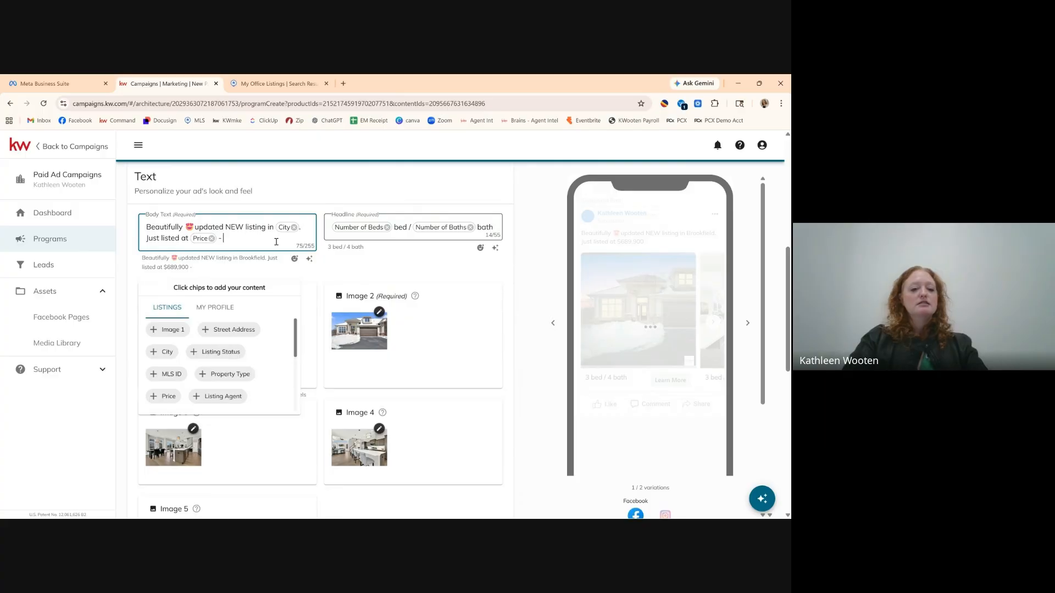
type(" Close to")
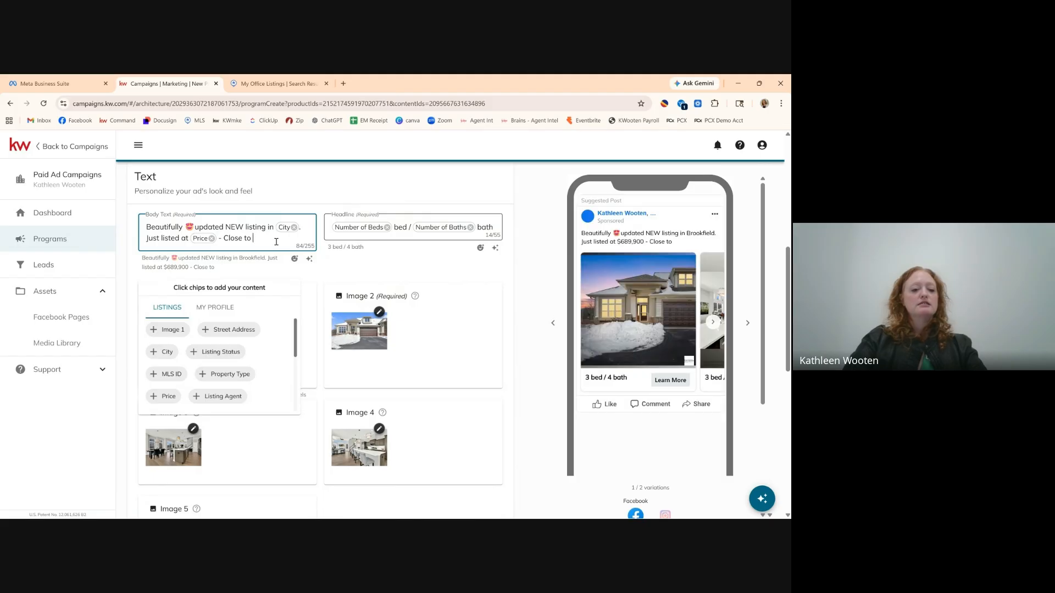
type(" fa")
type("rmers")
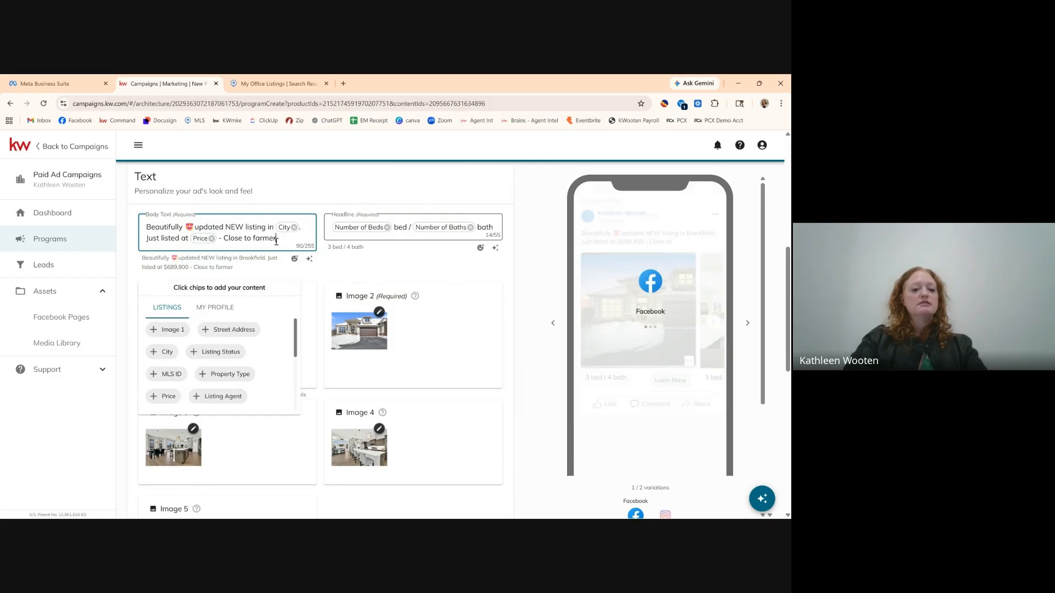
key("BackSpace")
type("'s ")
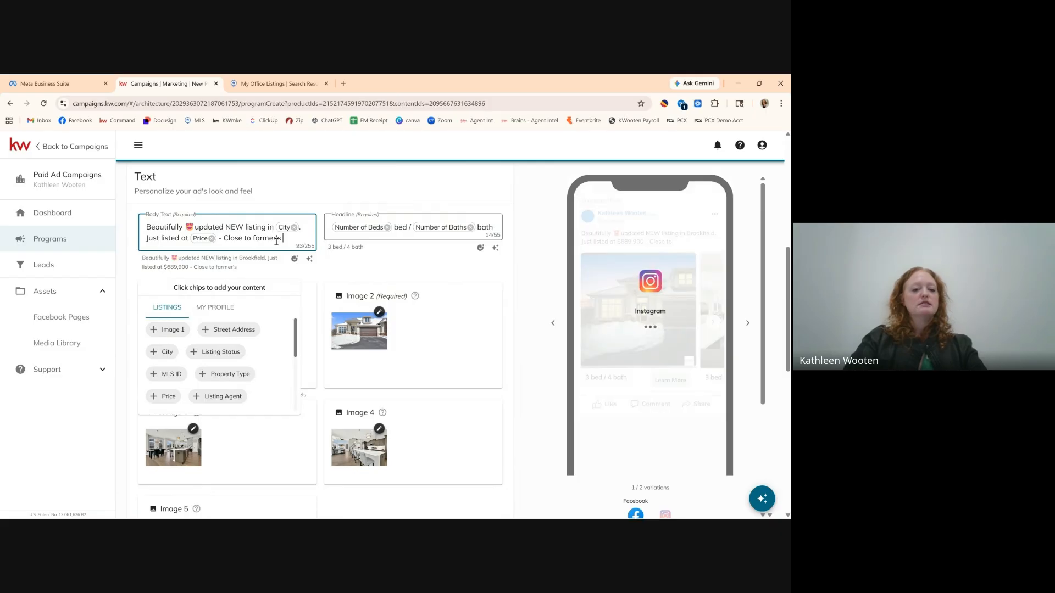
type("market an")
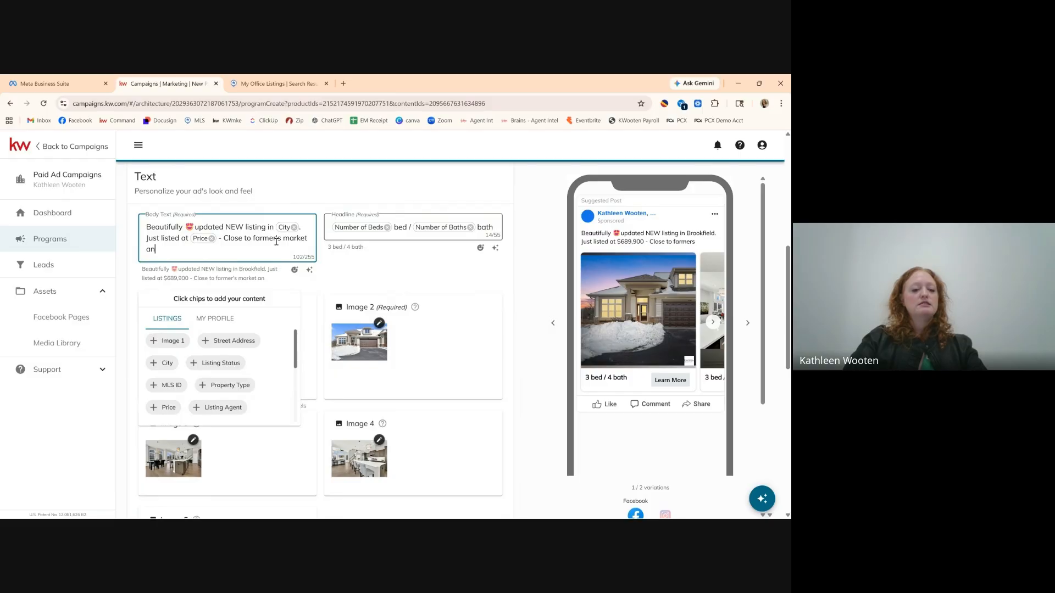
type("d local book")
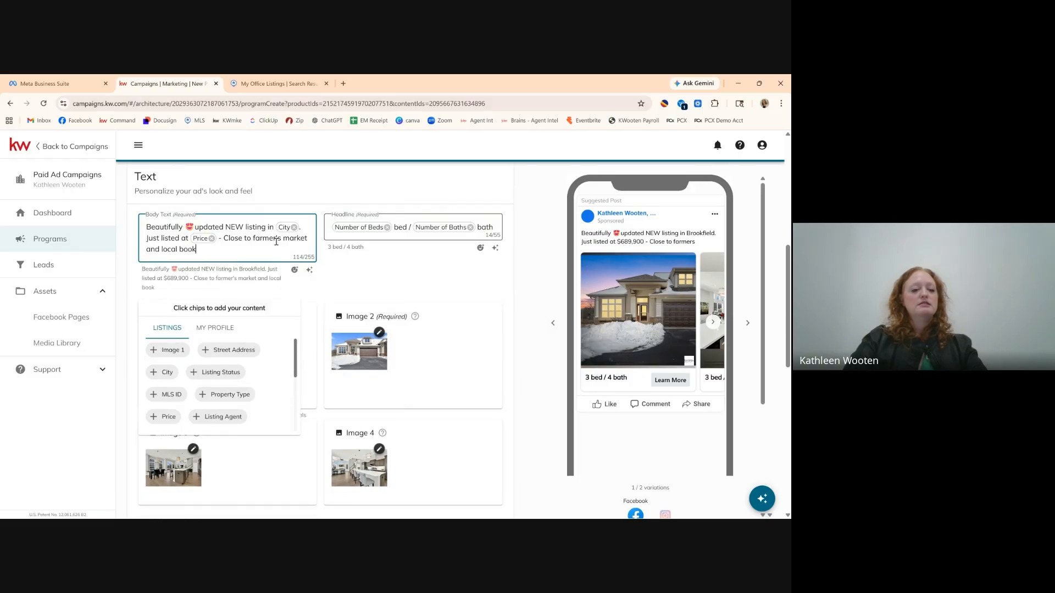
type("sotres!")
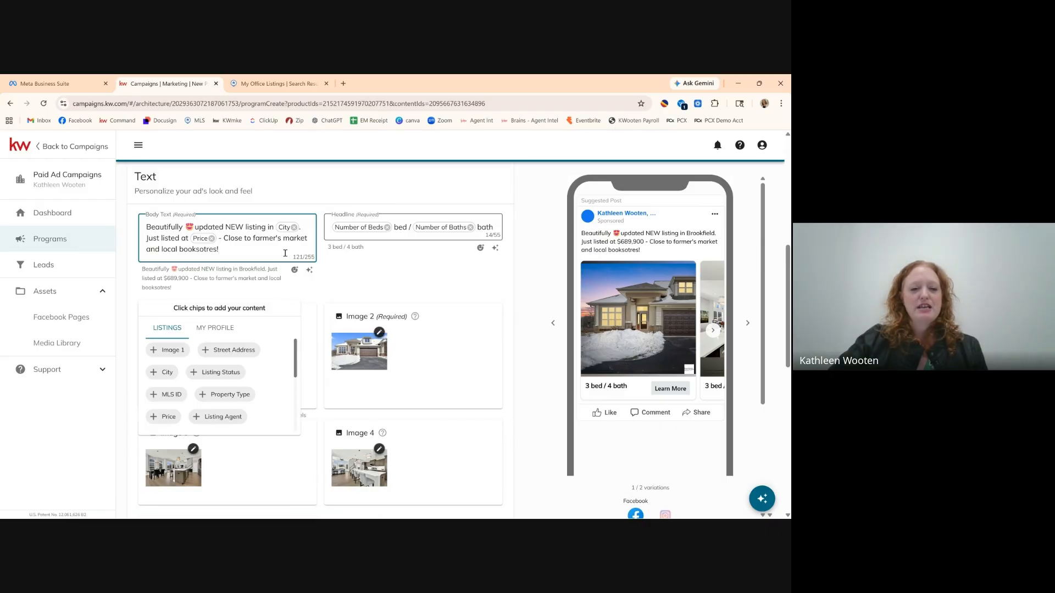
left_click(323, 290)
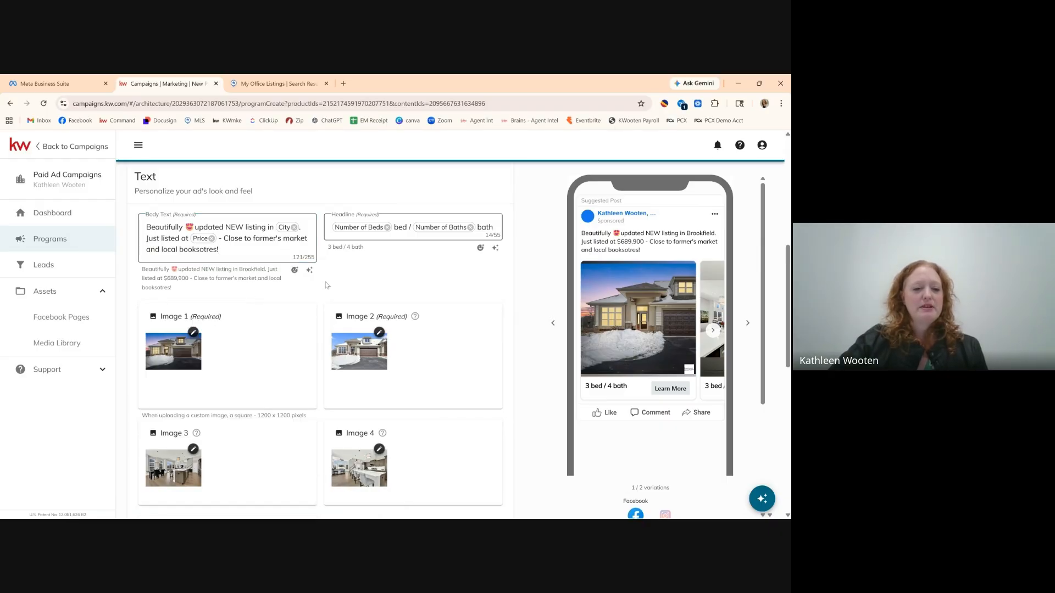
scroll(324, 290, "down", 2)
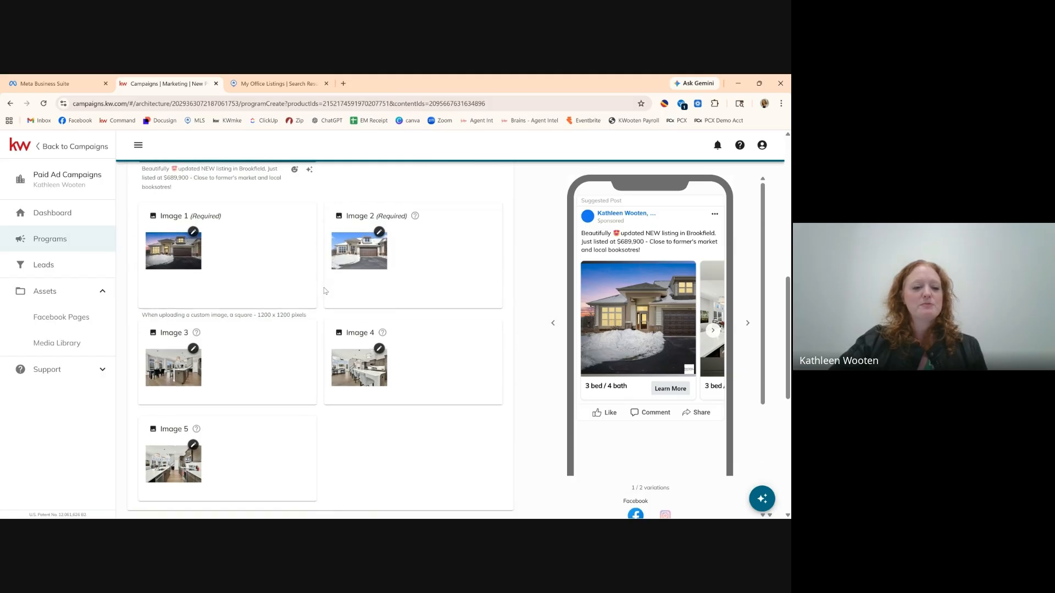
scroll(324, 290, "down", 2)
scroll(325, 290, "up", 3)
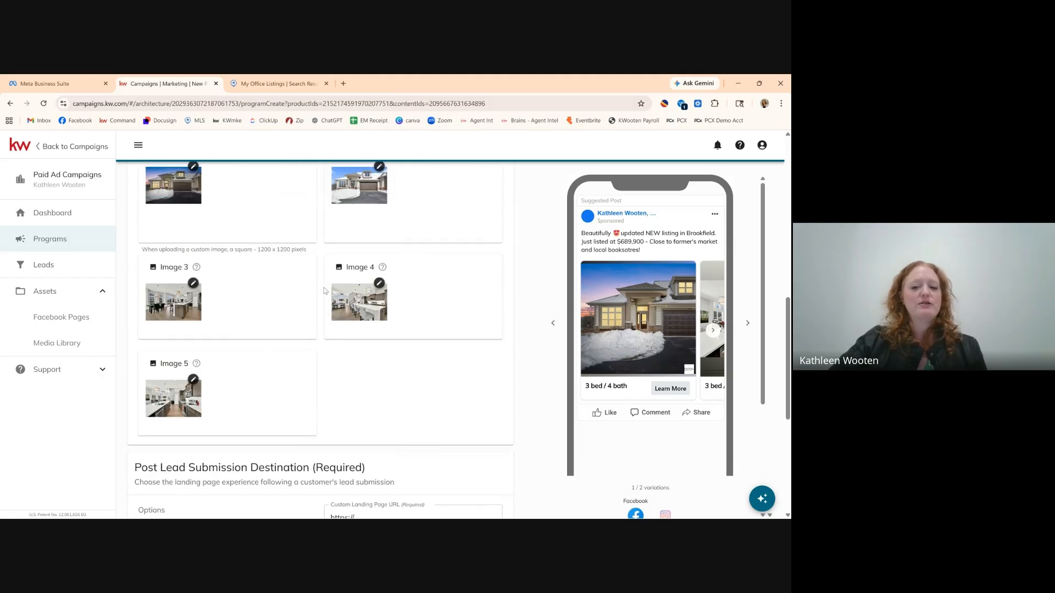
left_click(712, 331)
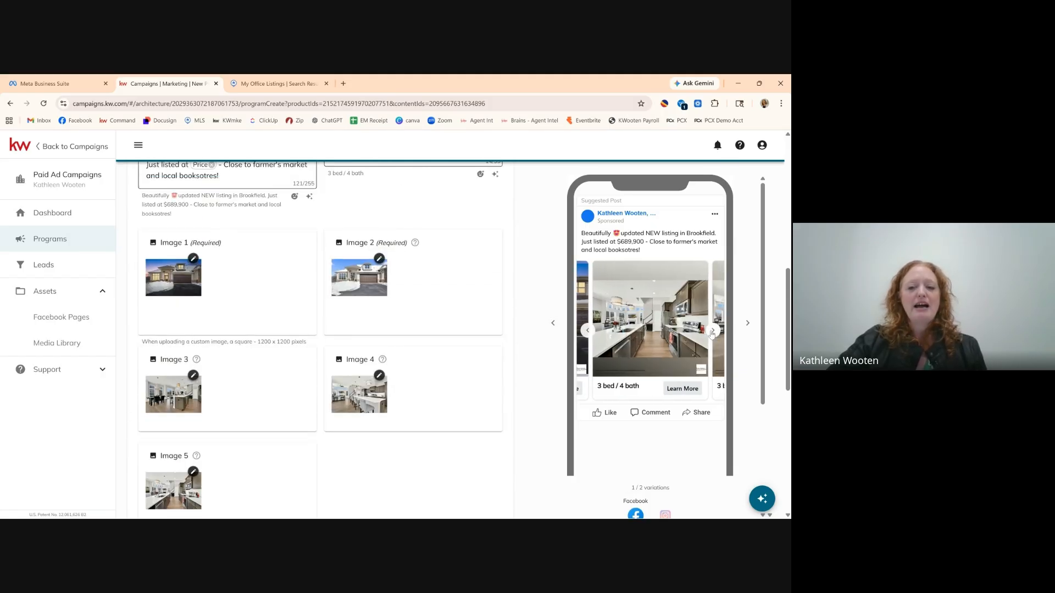
left_click(712, 332)
left_click(712, 332)
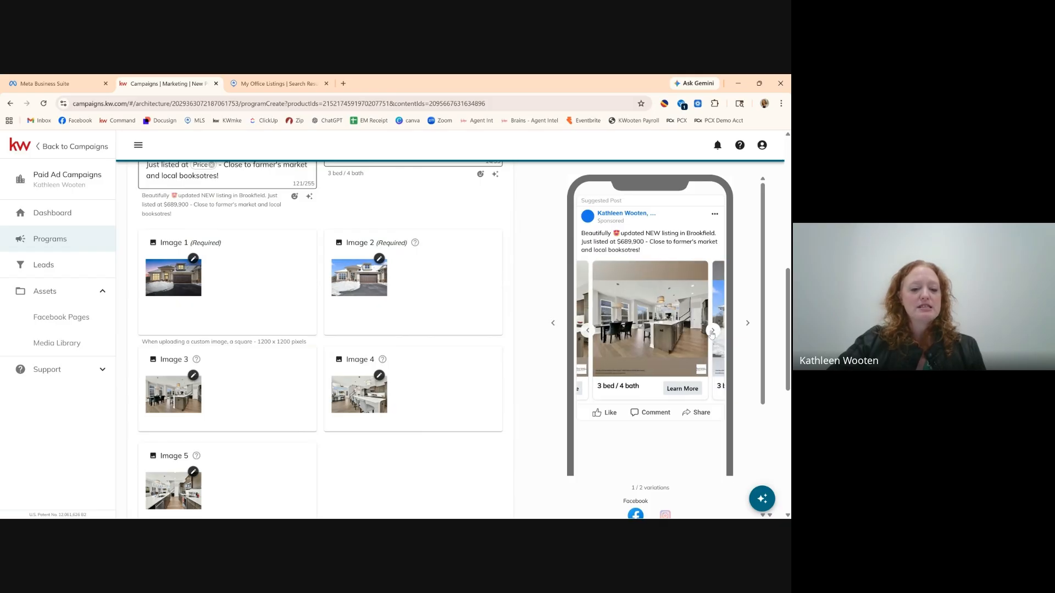
left_click(712, 332)
scroll(445, 444, "down", 1)
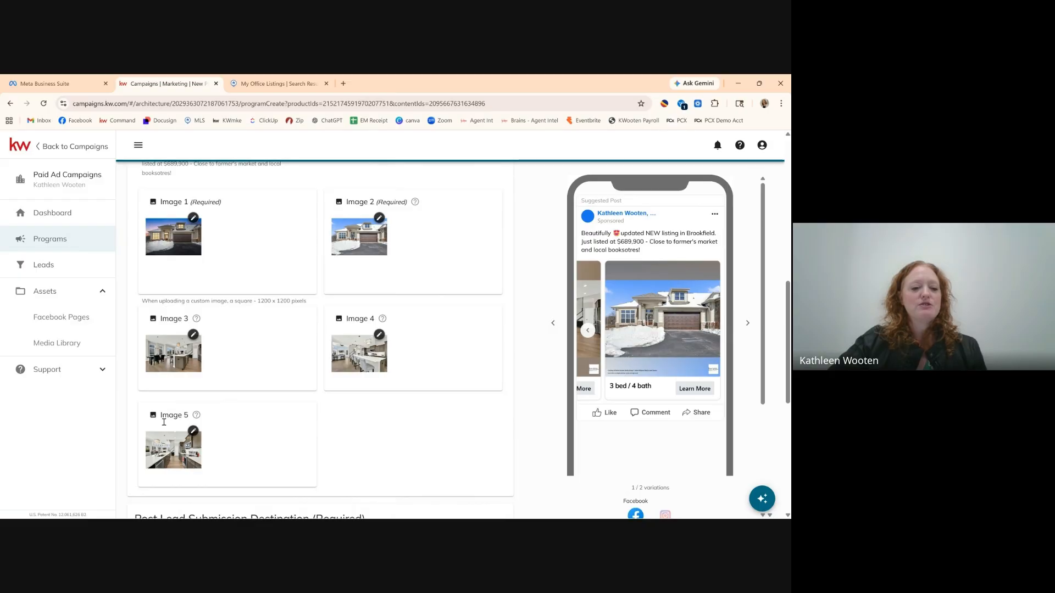
scroll(361, 406, "up", 1)
scroll(360, 406, "up", 2)
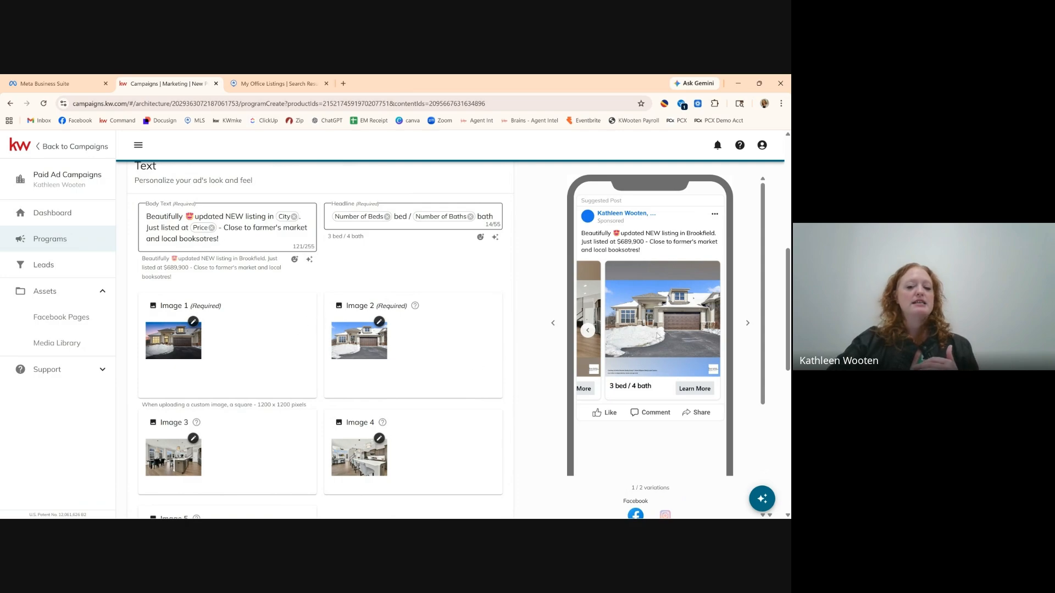
left_click(589, 331)
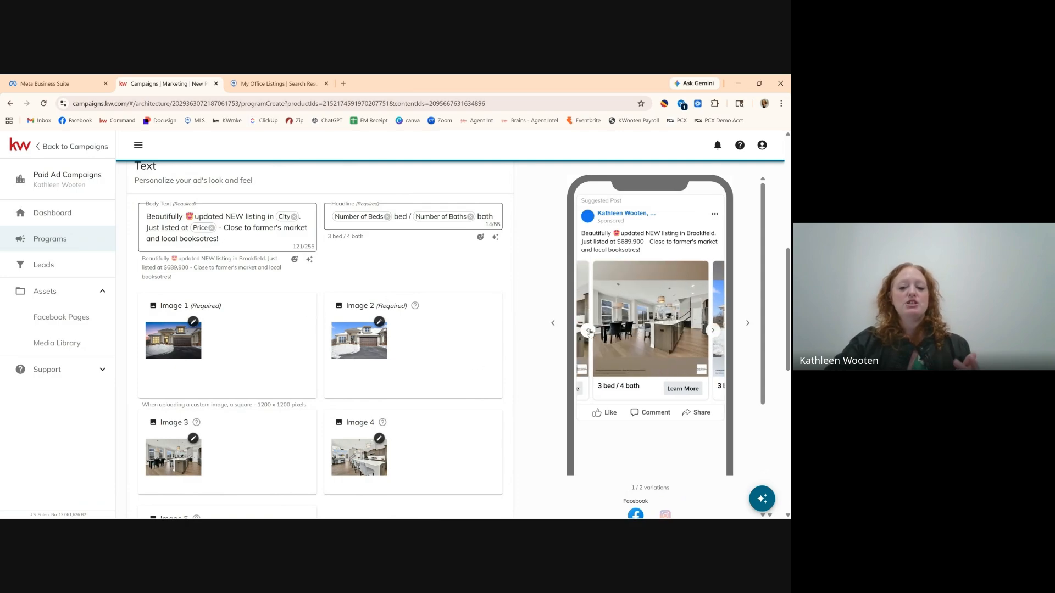
left_click(588, 331)
left_click(588, 332)
left_click(589, 332)
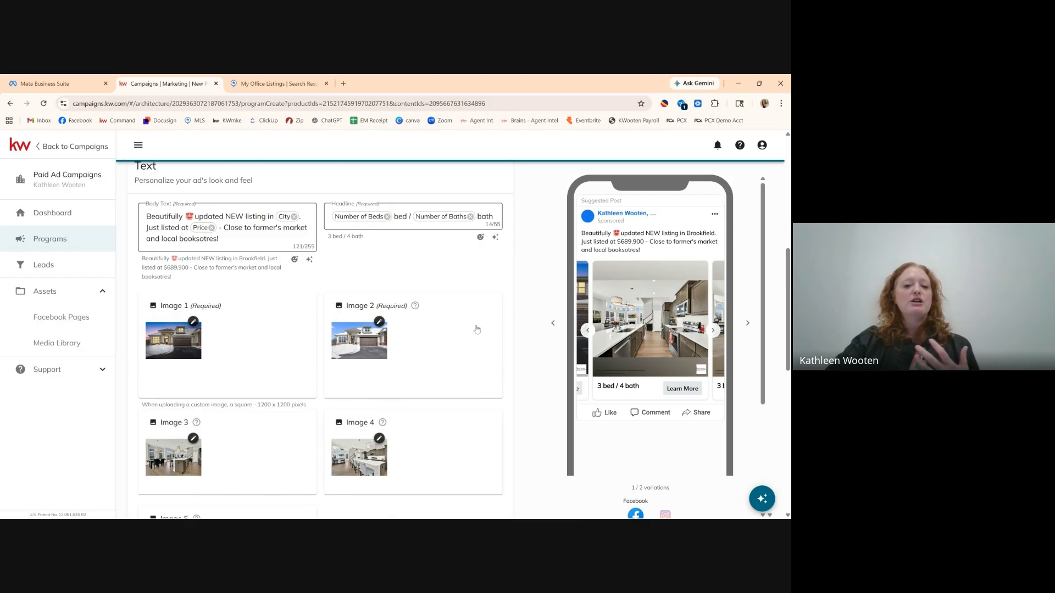
scroll(459, 334, "down", 1)
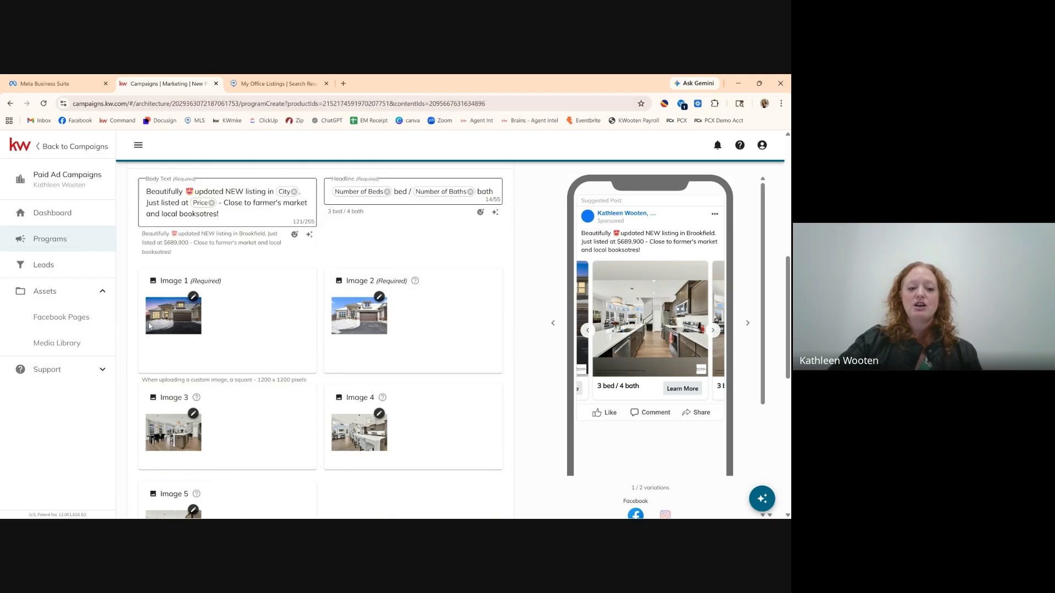
Swap Image 1's exterior shot for the fireplace living-room photo from the listing media.
left_click(193, 297)
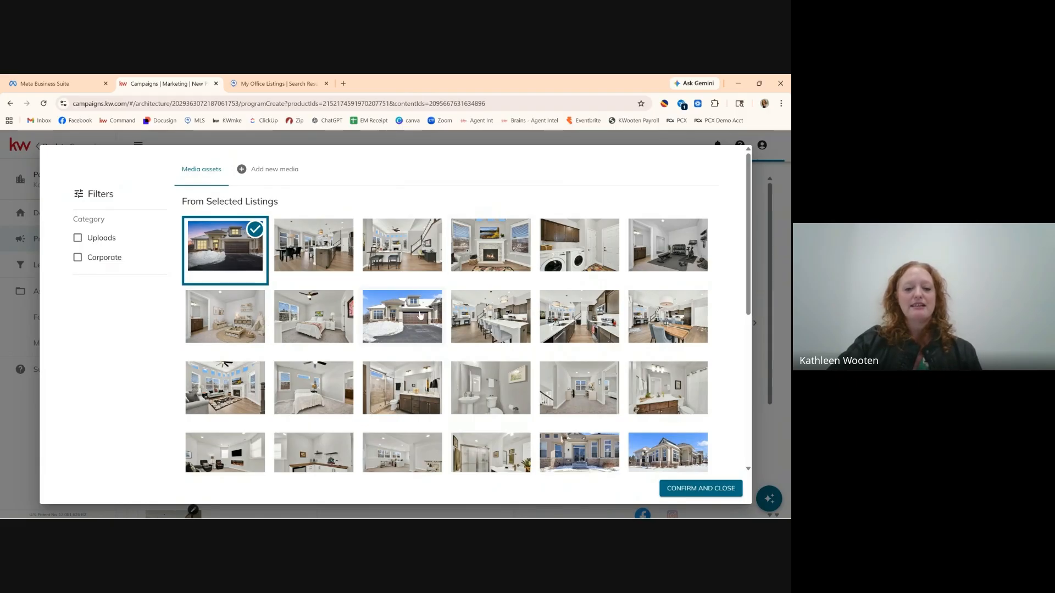
left_click(506, 256)
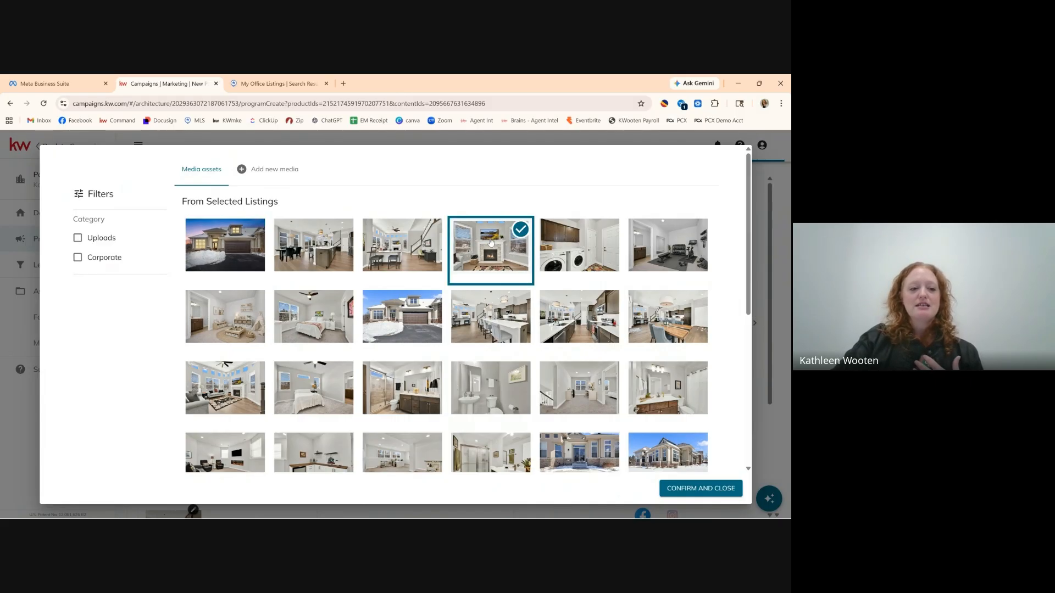
left_click(702, 494)
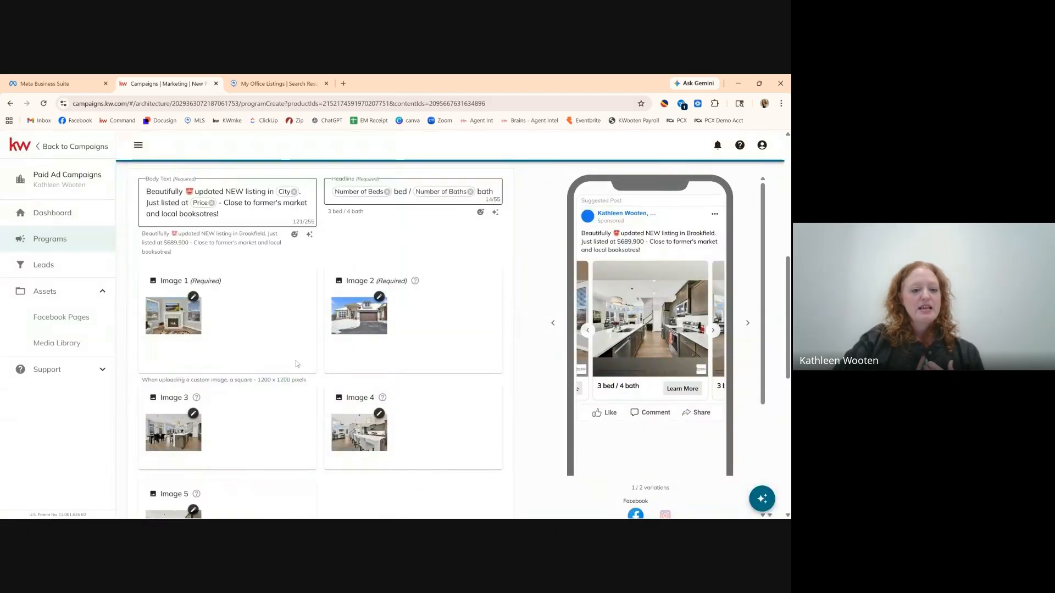
scroll(260, 346, "down", 2)
scroll(260, 346, "down", 1)
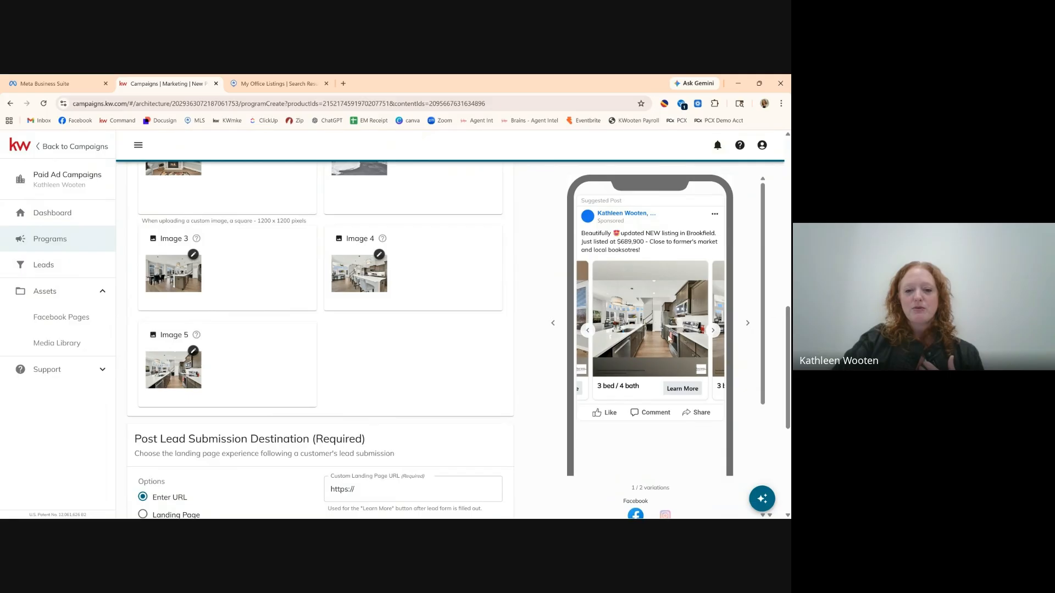
left_click(587, 331)
left_click(713, 332)
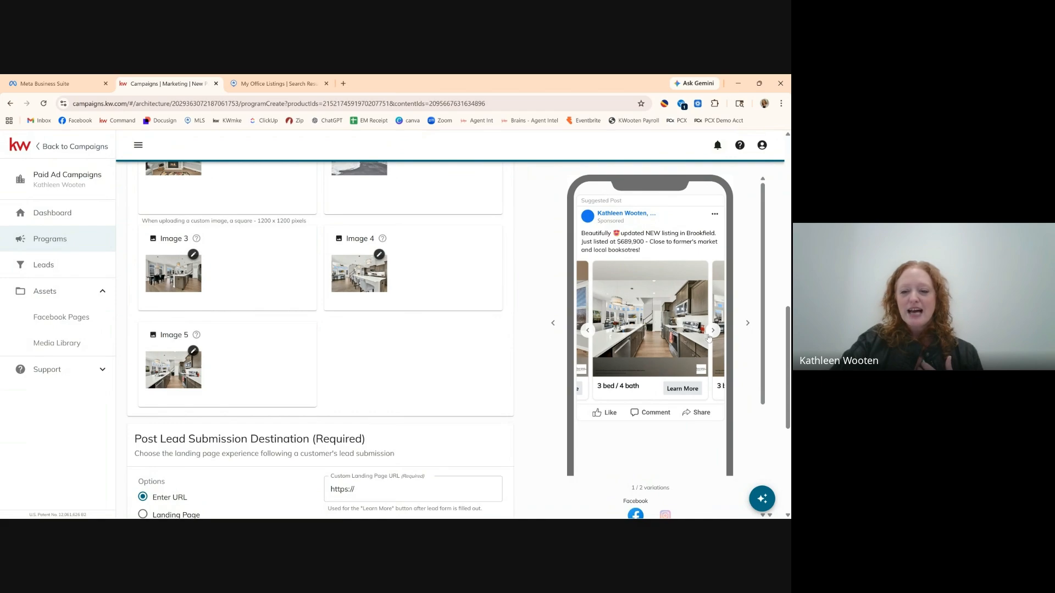
left_click(710, 332)
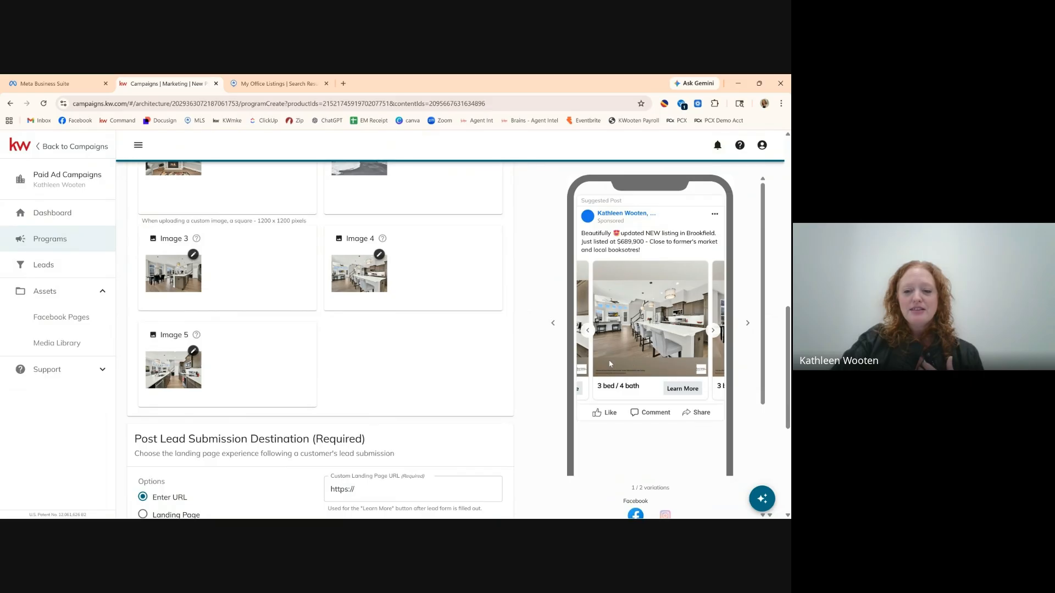
left_click(709, 336)
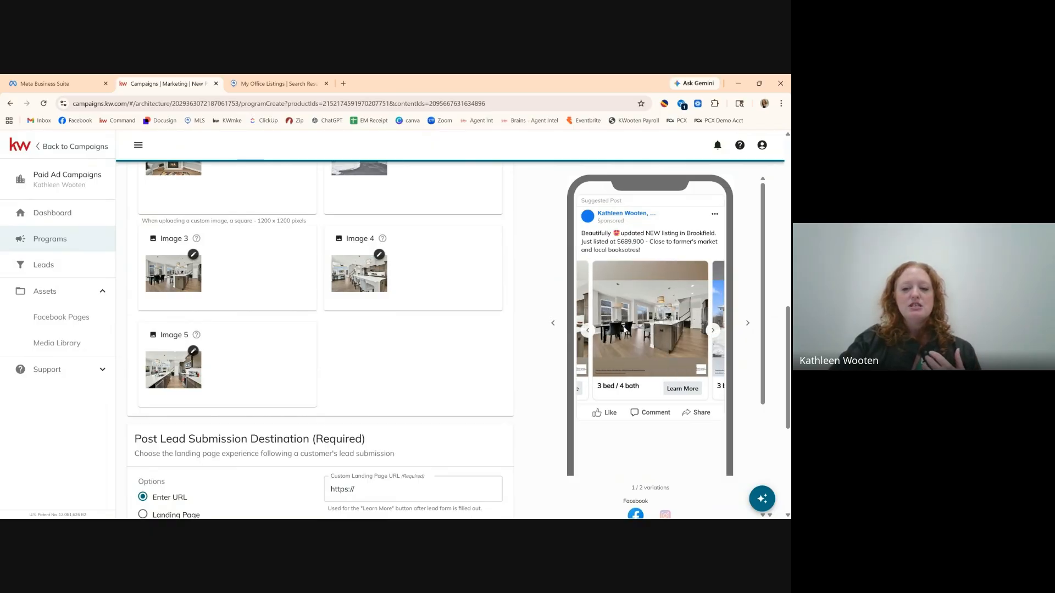
left_click(586, 331)
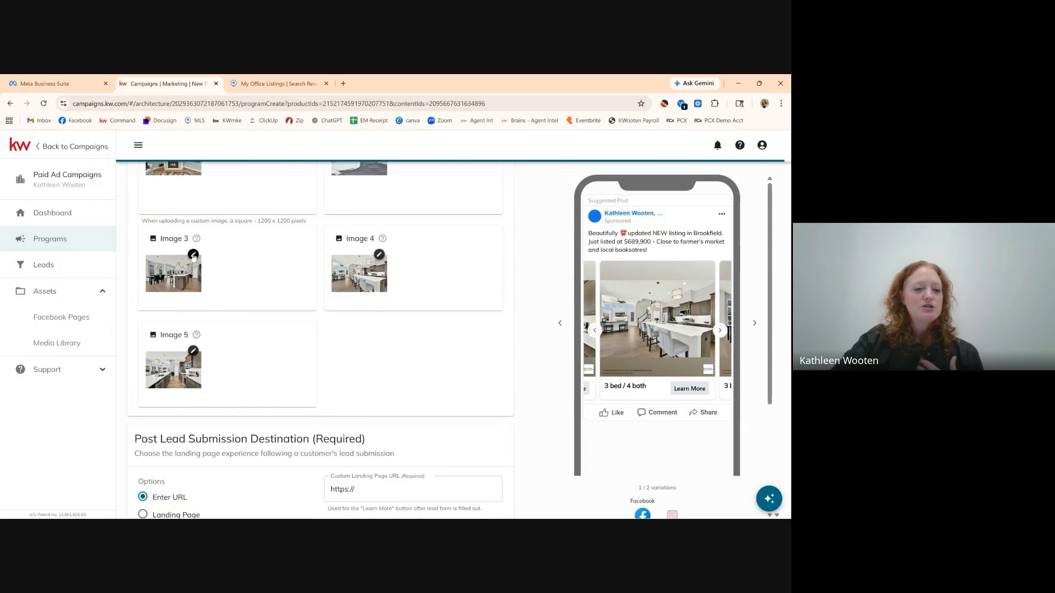
left_click(193, 255)
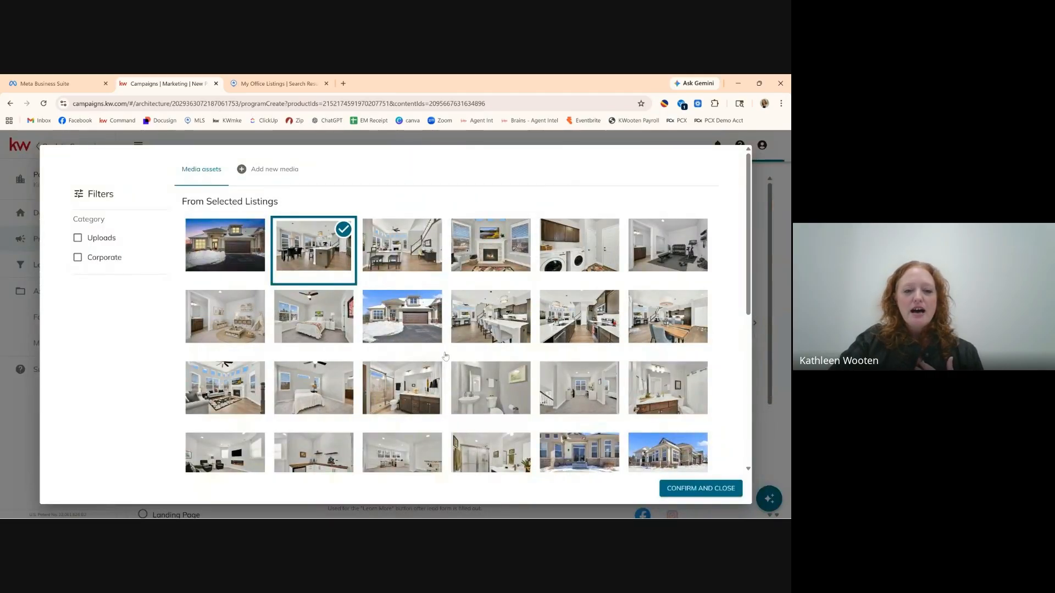
Set Image 3 to the living-room photo in place of the kitchen shot, then open Image 5's photo picker.
scroll(445, 356, "down", 1)
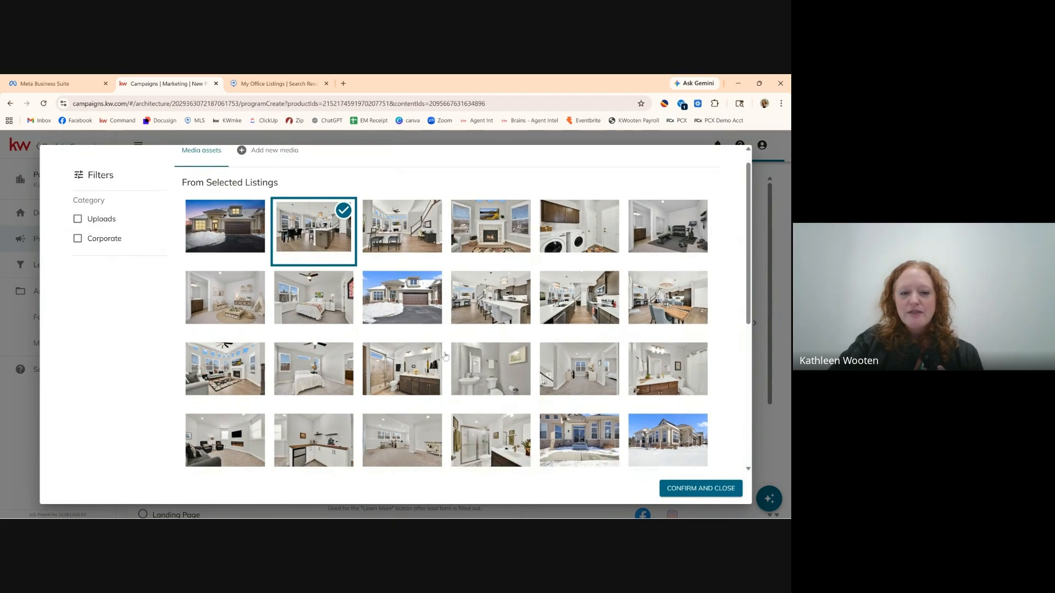
scroll(445, 356, "down", 1)
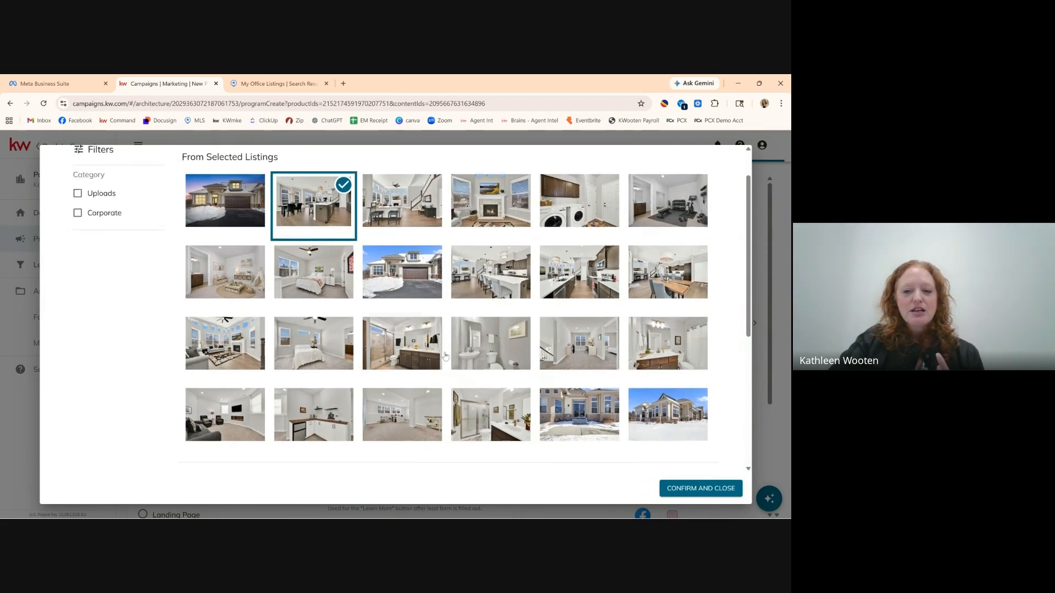
scroll(444, 356, "down", 1)
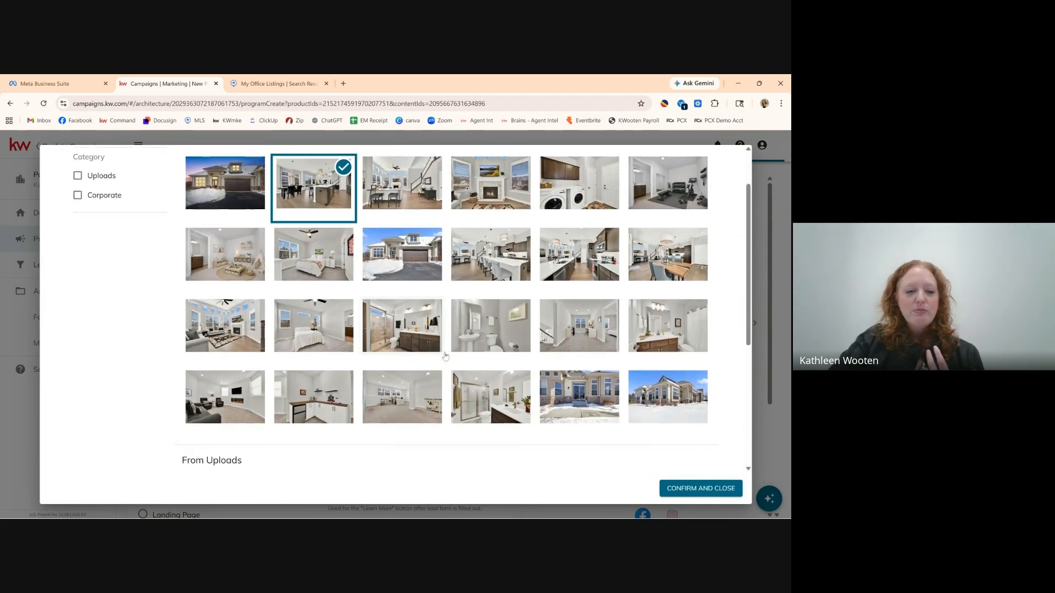
scroll(445, 356, "down", 1)
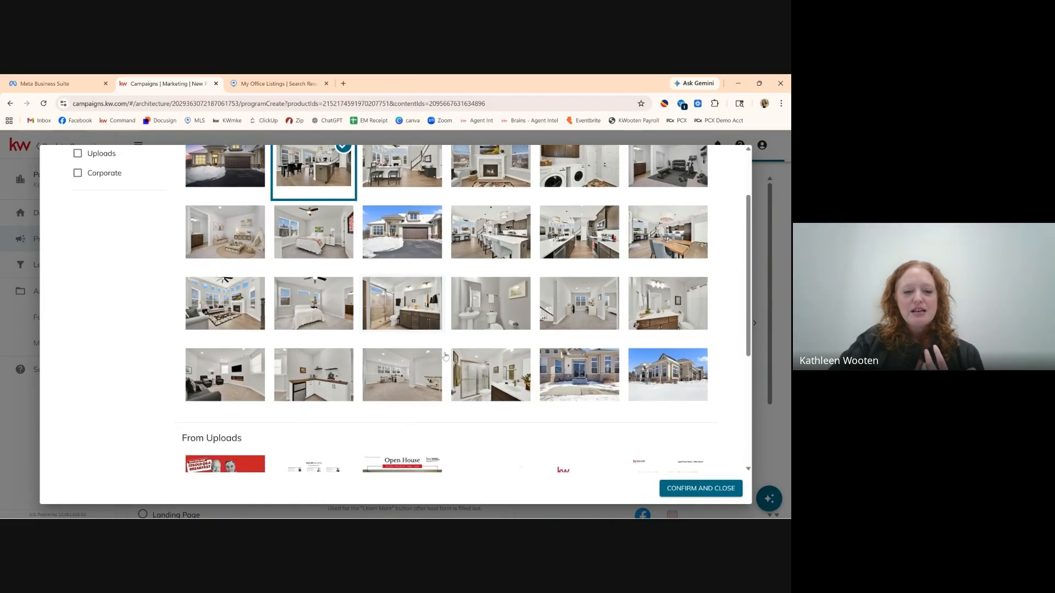
scroll(445, 356, "down", 1)
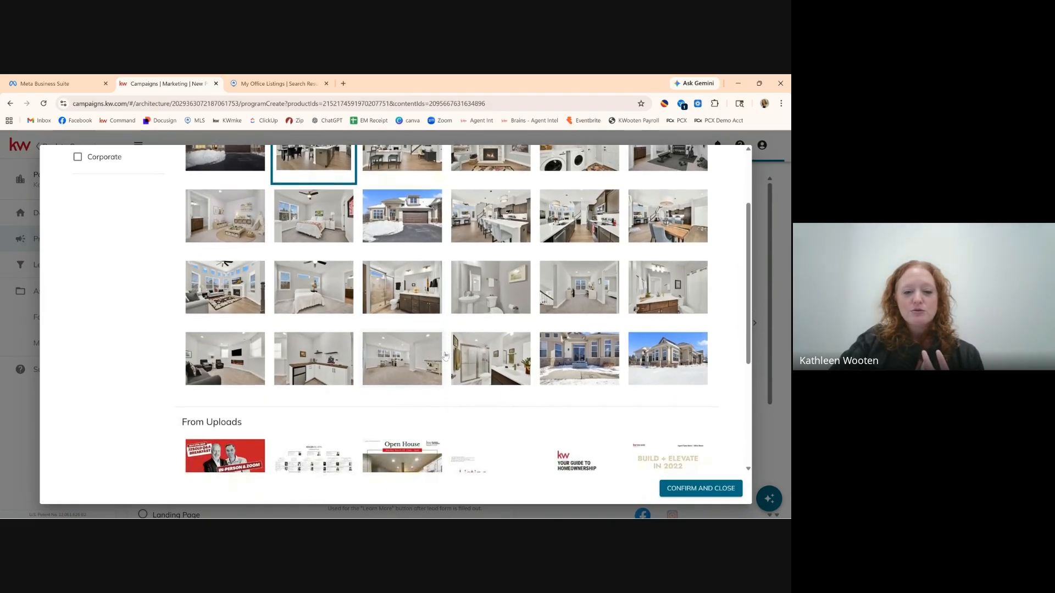
scroll(445, 356, "up", 1)
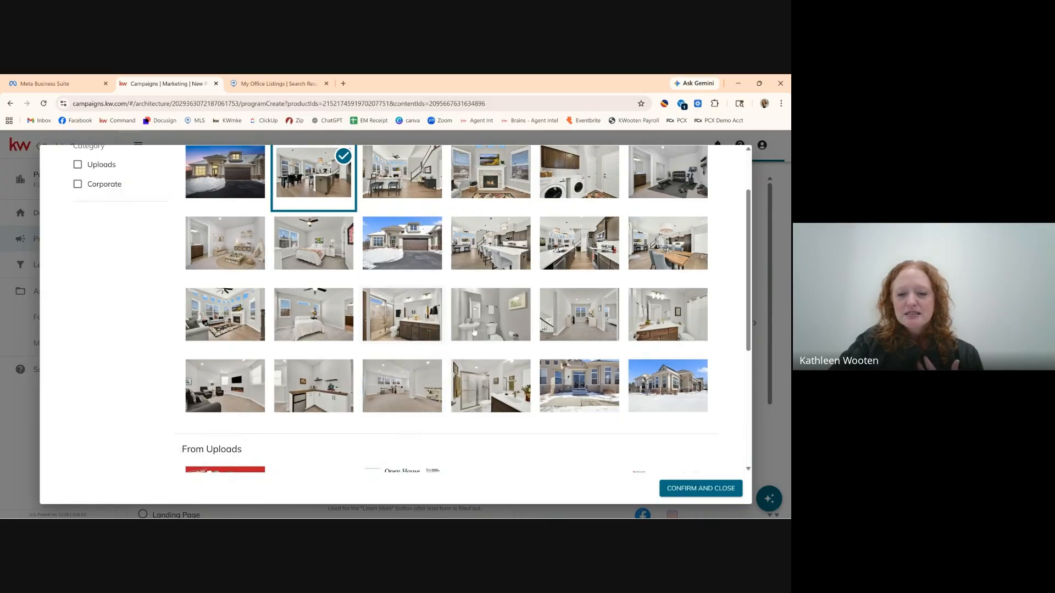
scroll(606, 405, "down", 1)
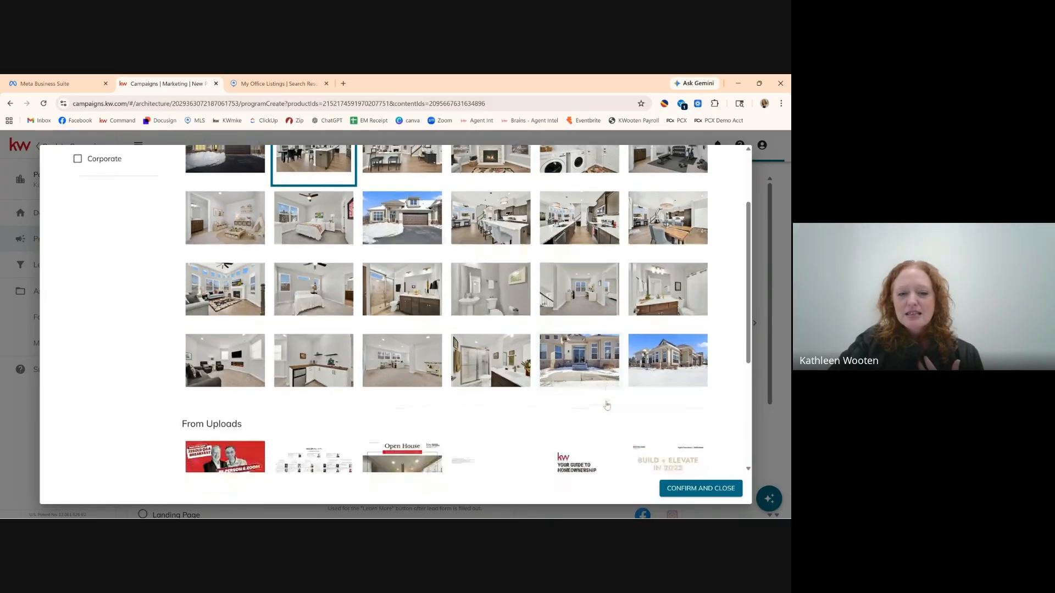
scroll(607, 406, "up", 1)
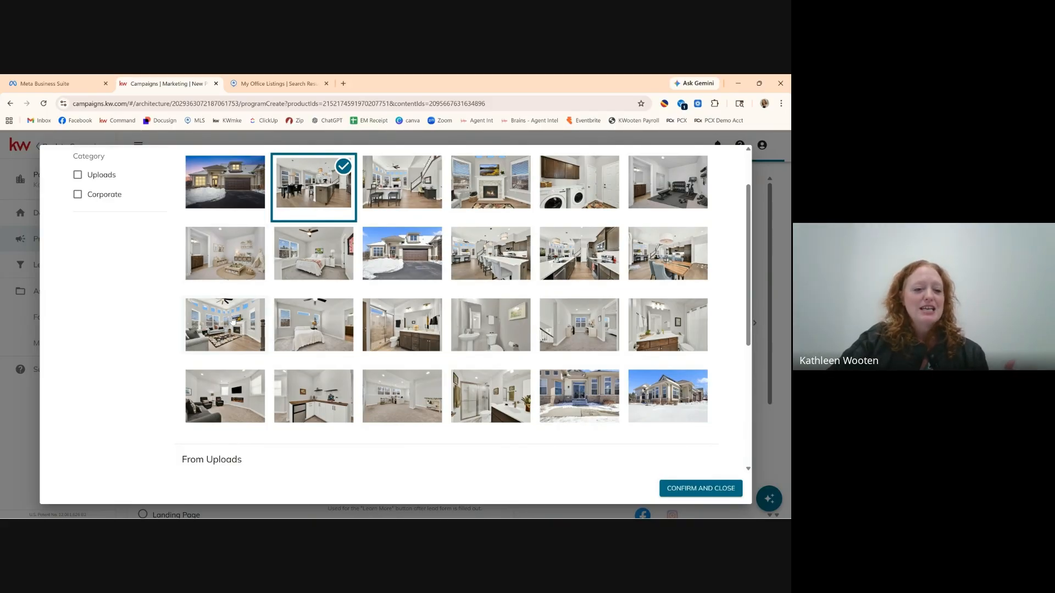
left_click(211, 319)
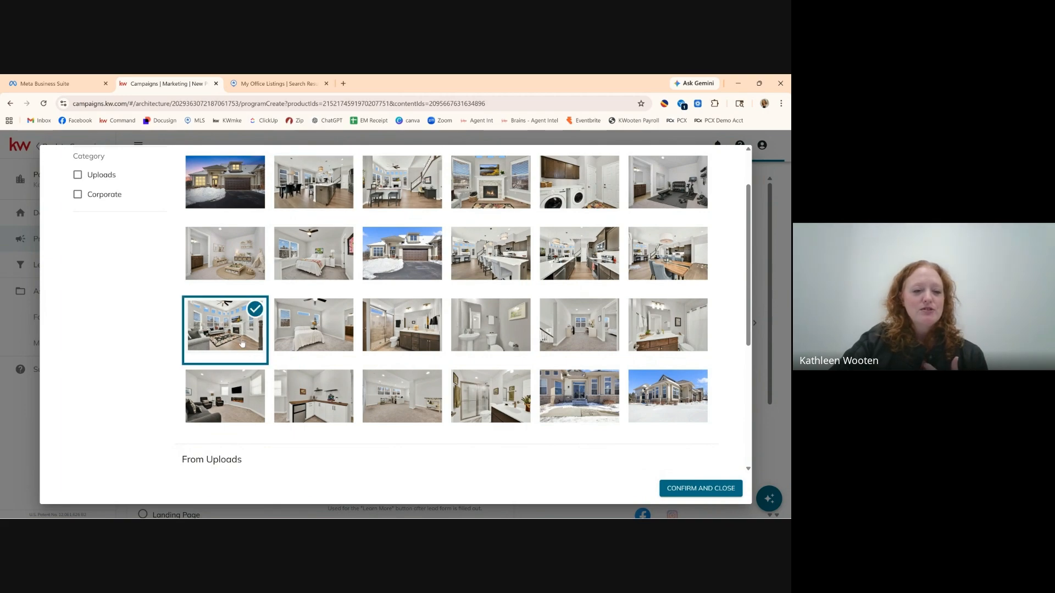
left_click(687, 492)
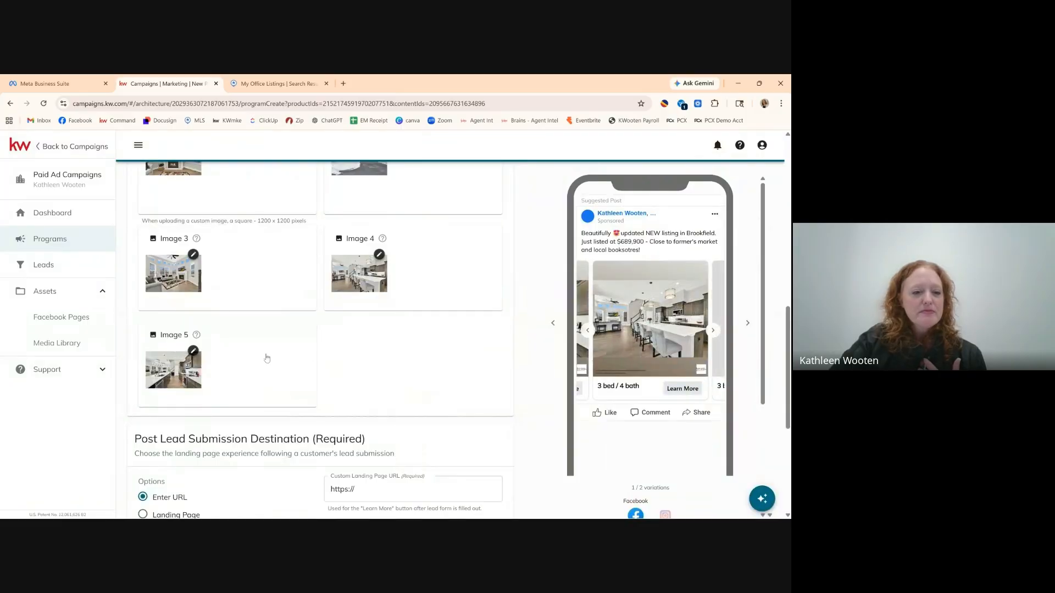
left_click(193, 350)
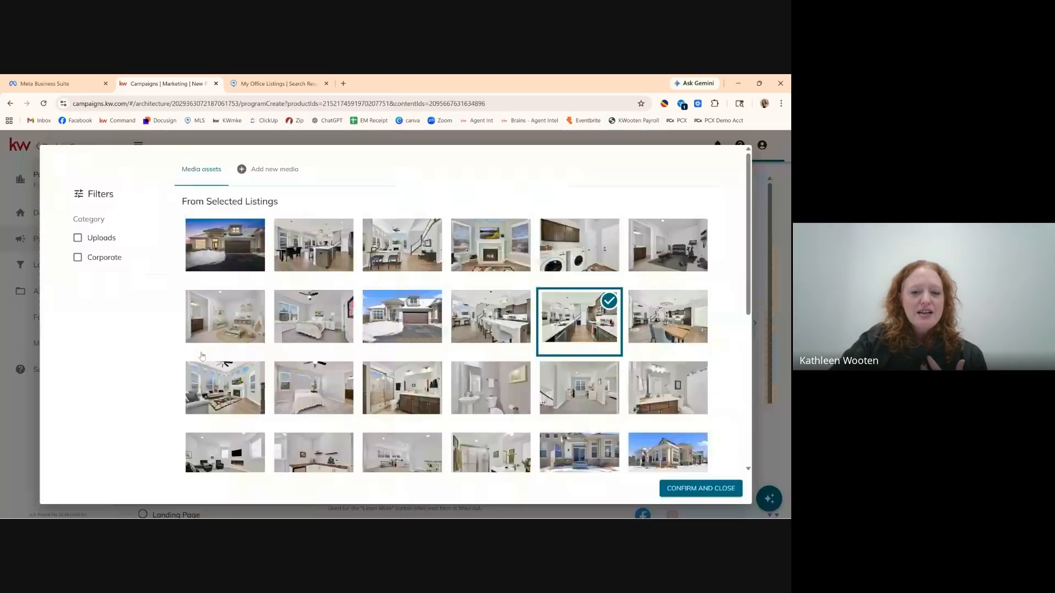
Set Image 5 to the snowy condominium exterior photo, the last photo in row 4.
scroll(445, 356, "down", 1)
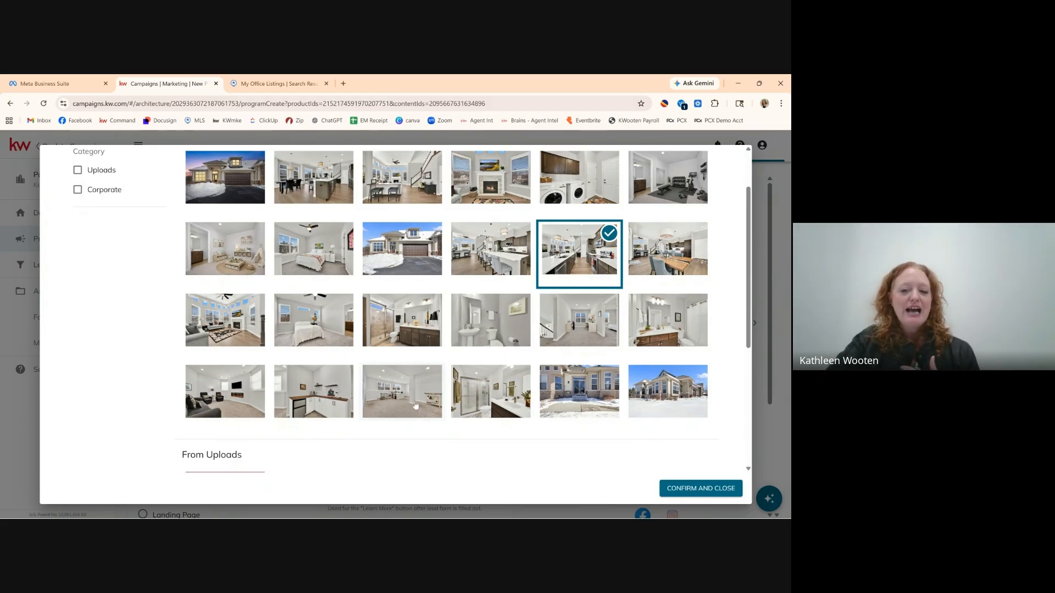
left_click(683, 397)
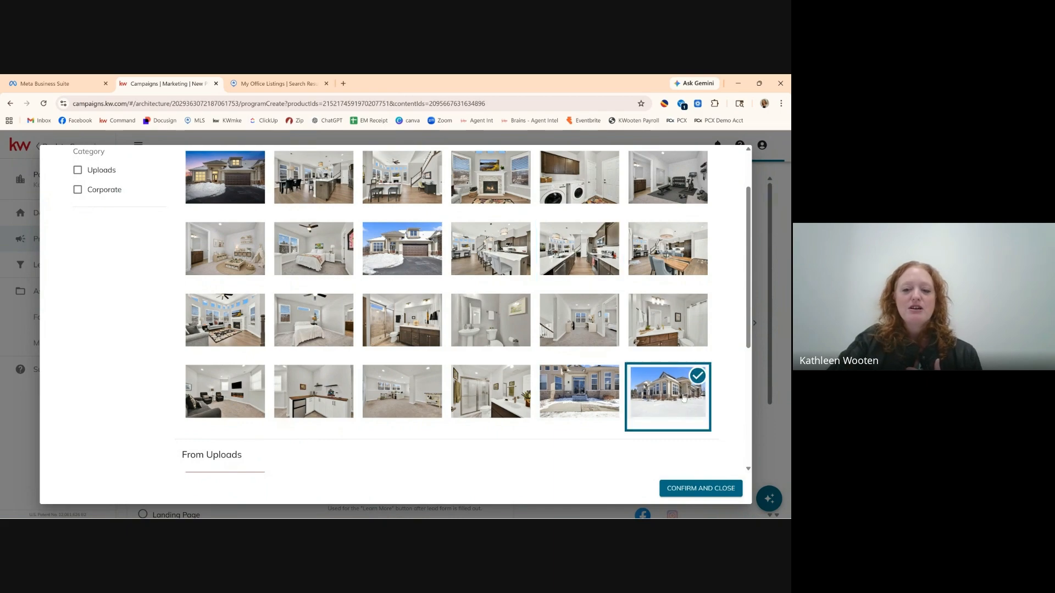
left_click(702, 489)
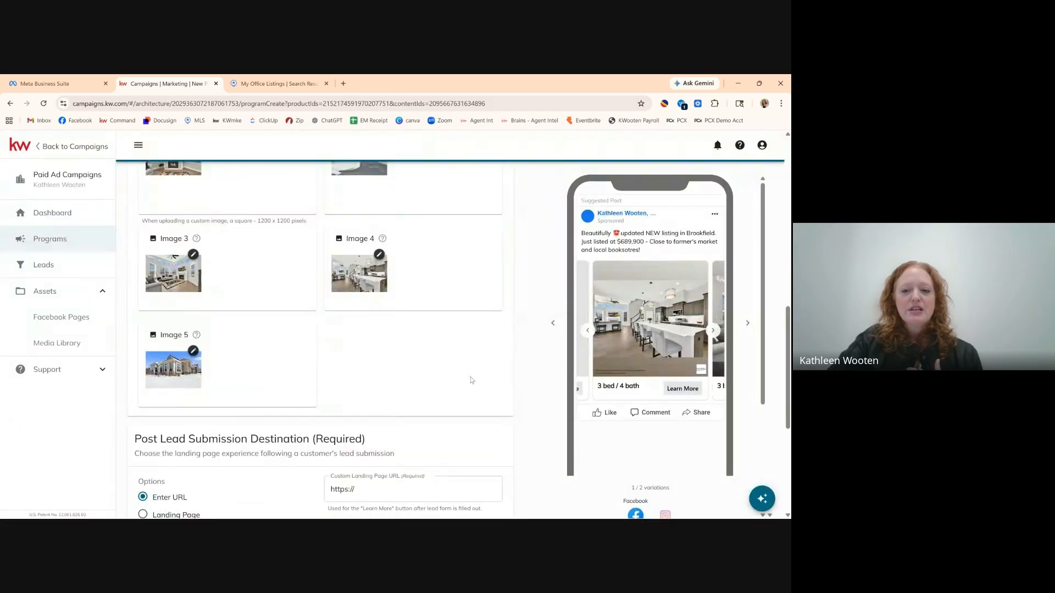
Cycle the ad preview from its first card through the exterior, kitchen, living room and exterior cards.
left_click(587, 330)
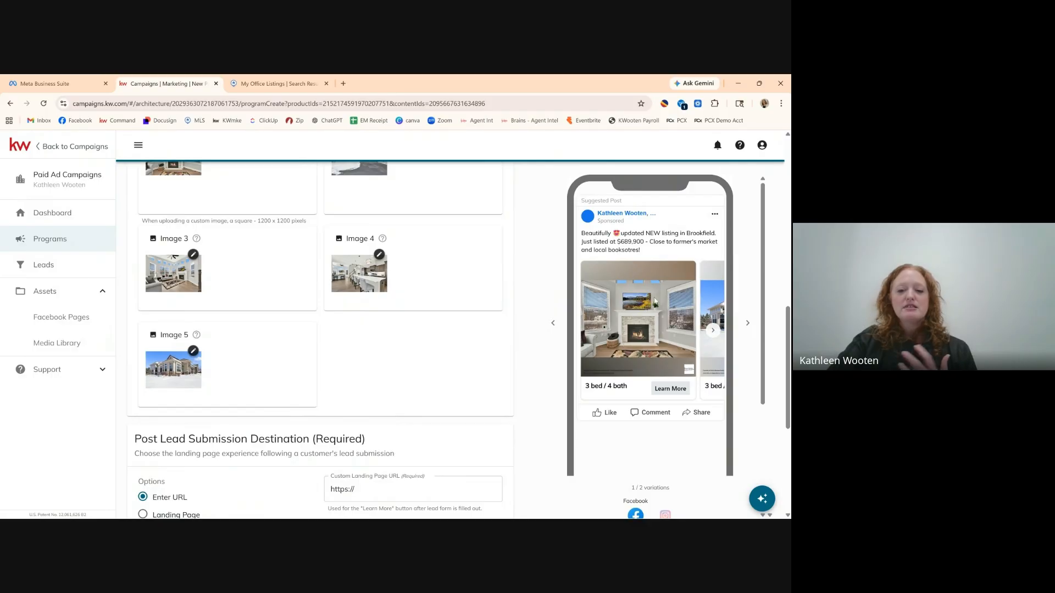
left_click(712, 330)
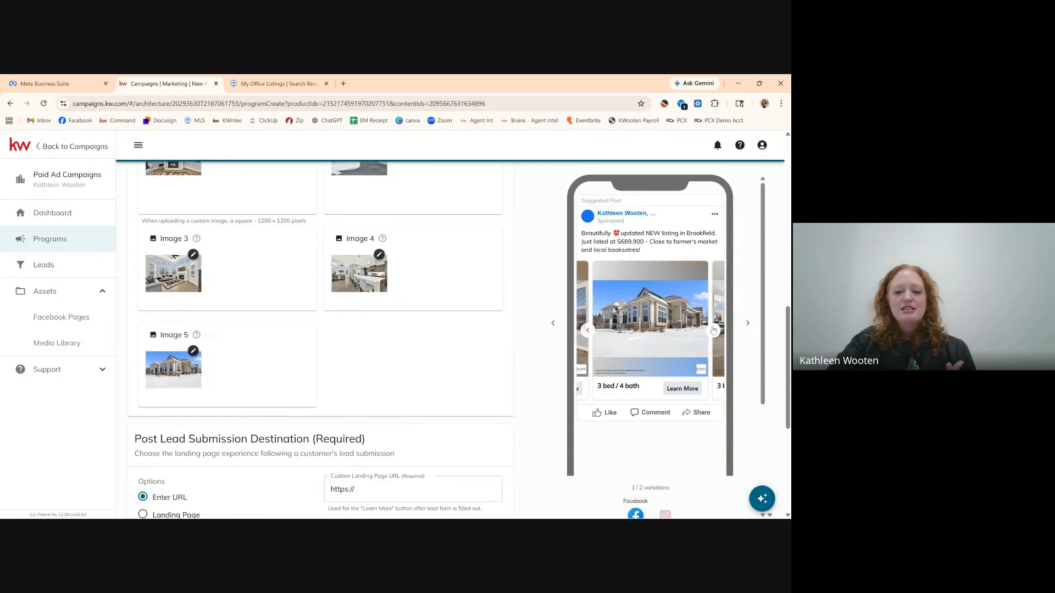
left_click(713, 329)
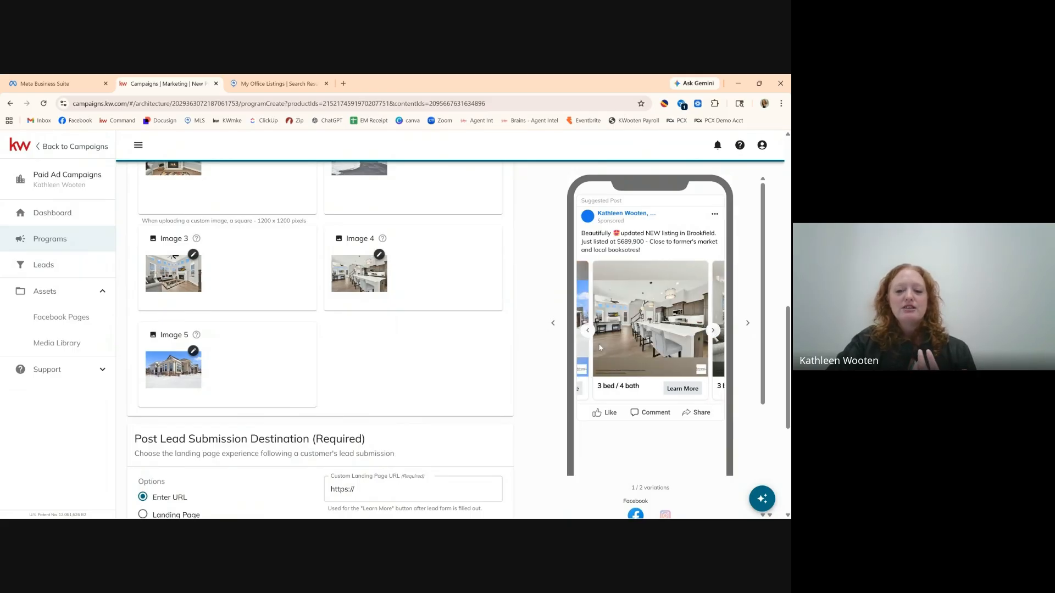
left_click(713, 330)
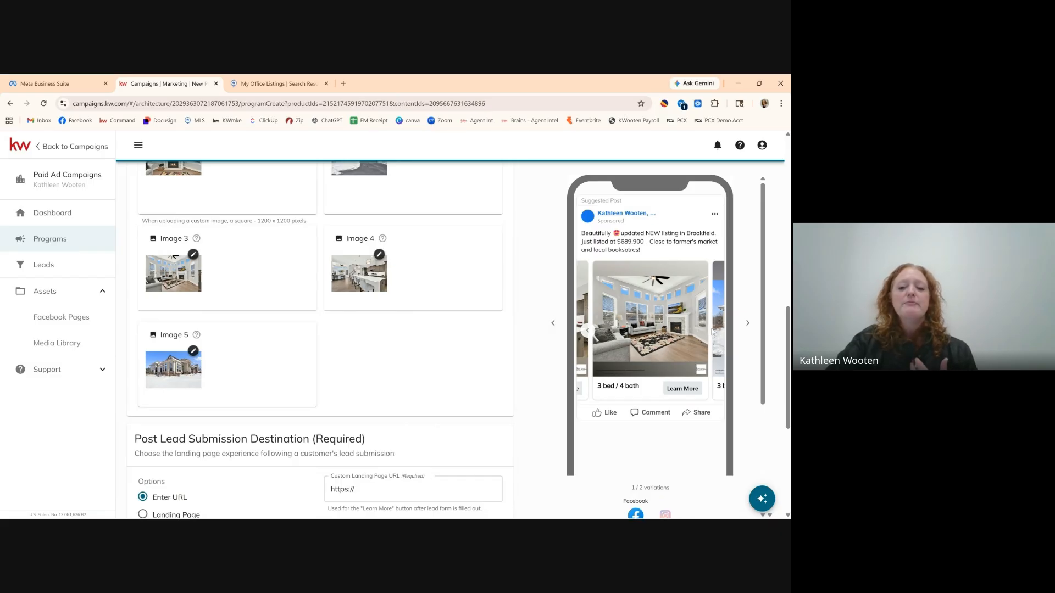
left_click(713, 330)
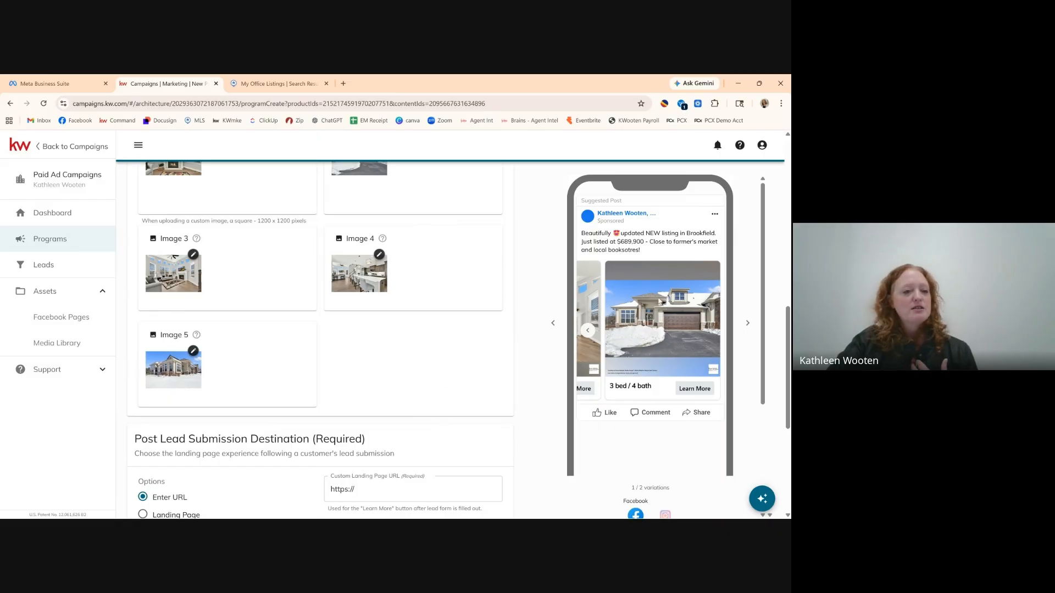
Scroll to the Post Lead Submission Destination and Lead Settings sections, then open a new browser tab.
scroll(448, 326, "up", 3)
scroll(448, 327, "down", 3)
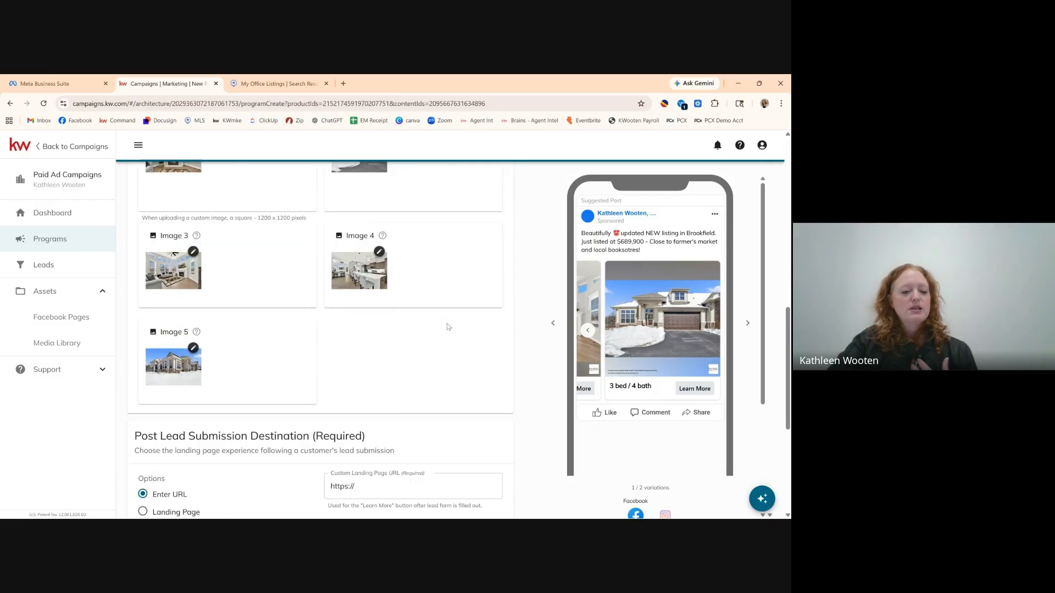
scroll(448, 327, "down", 3)
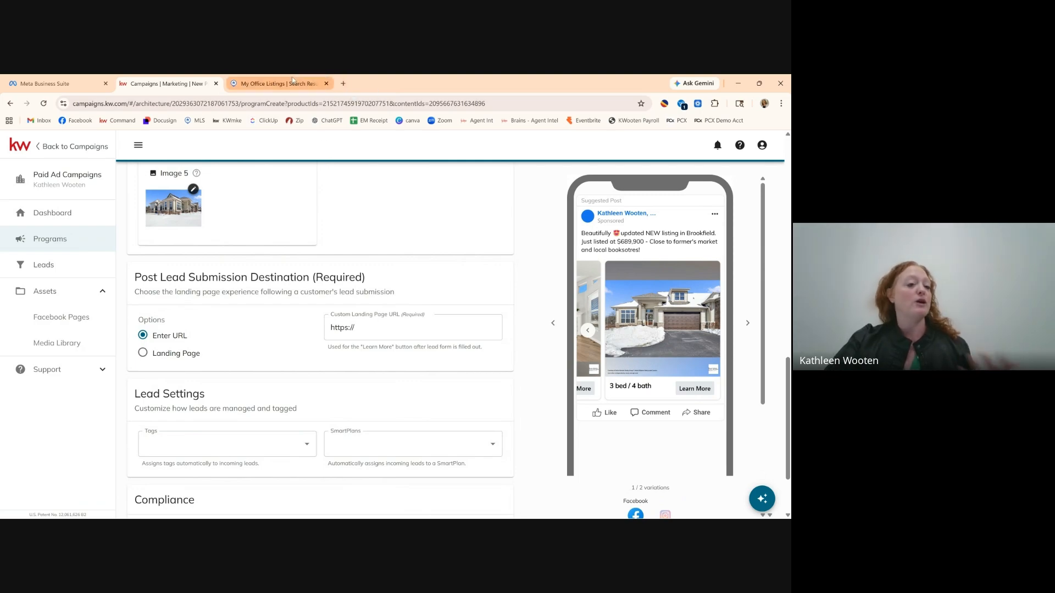
mouse_move(292, 80)
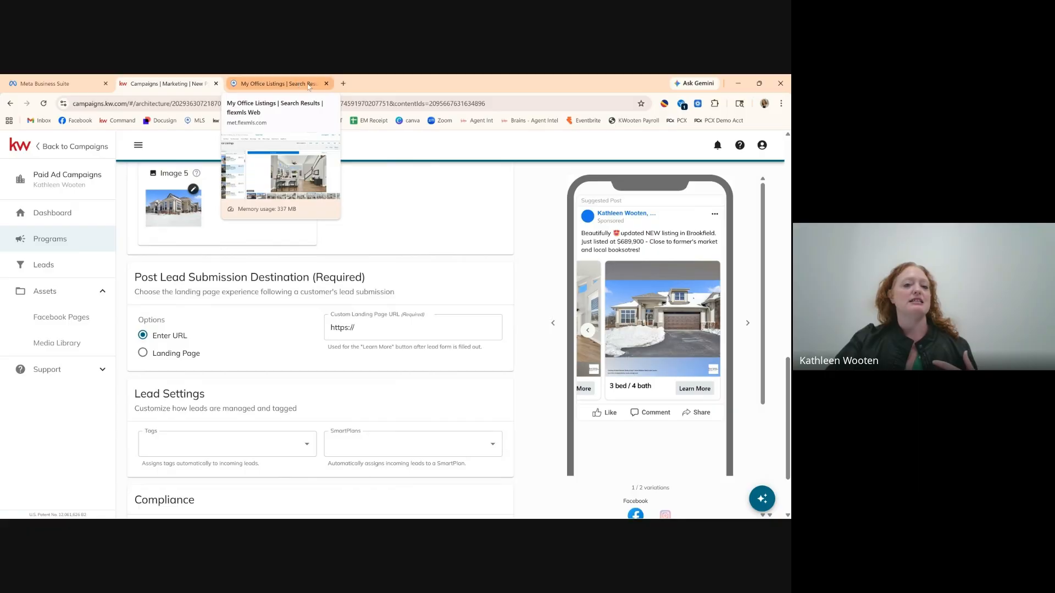
left_click(343, 84)
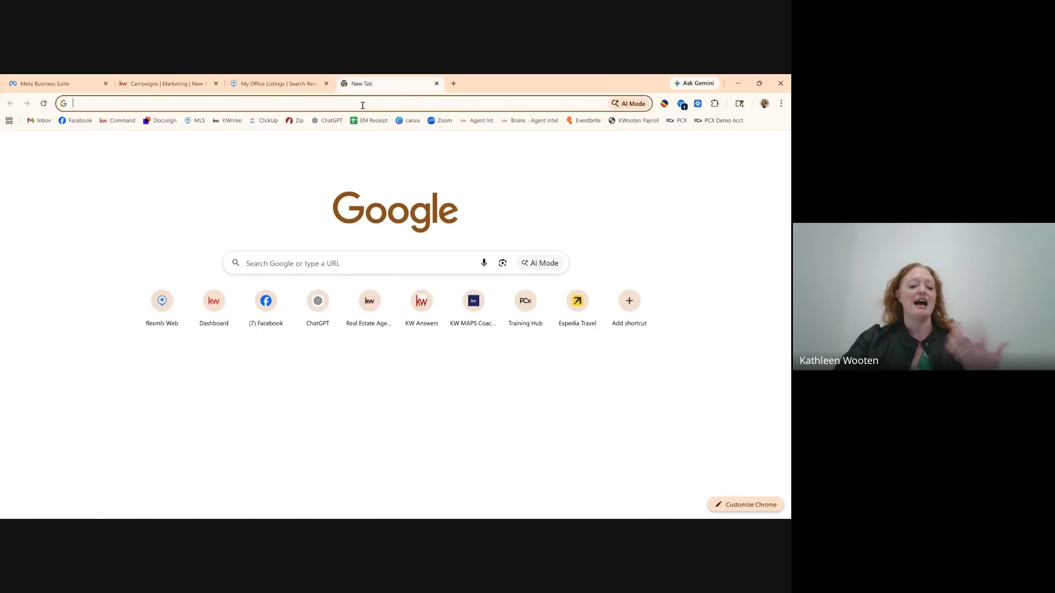
Load the agent's website, glance at the MLS office listings, and return to its home page.
key("Return")
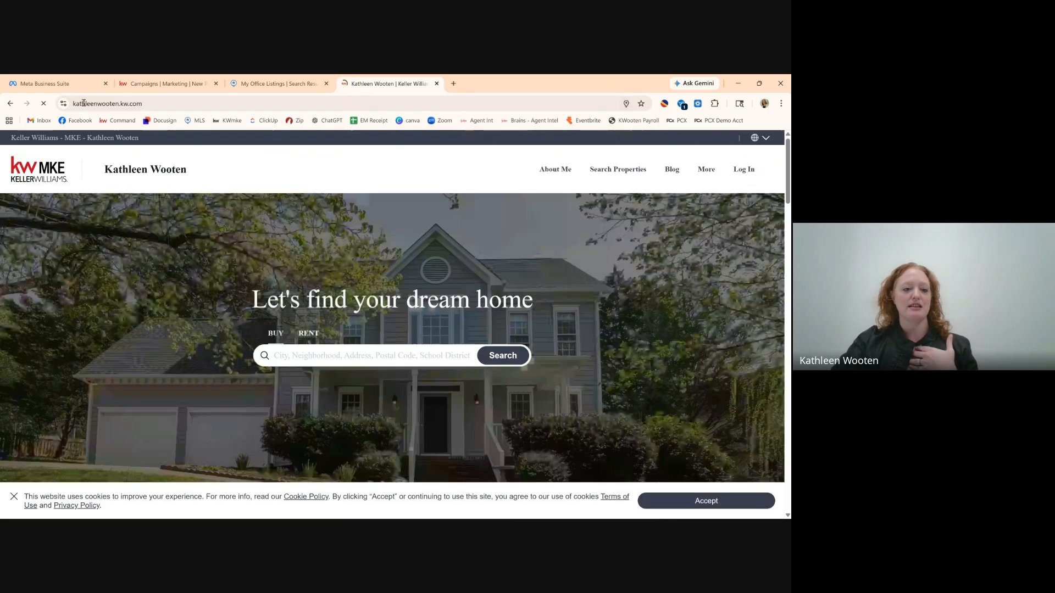
scroll(400, 239, "down", 10)
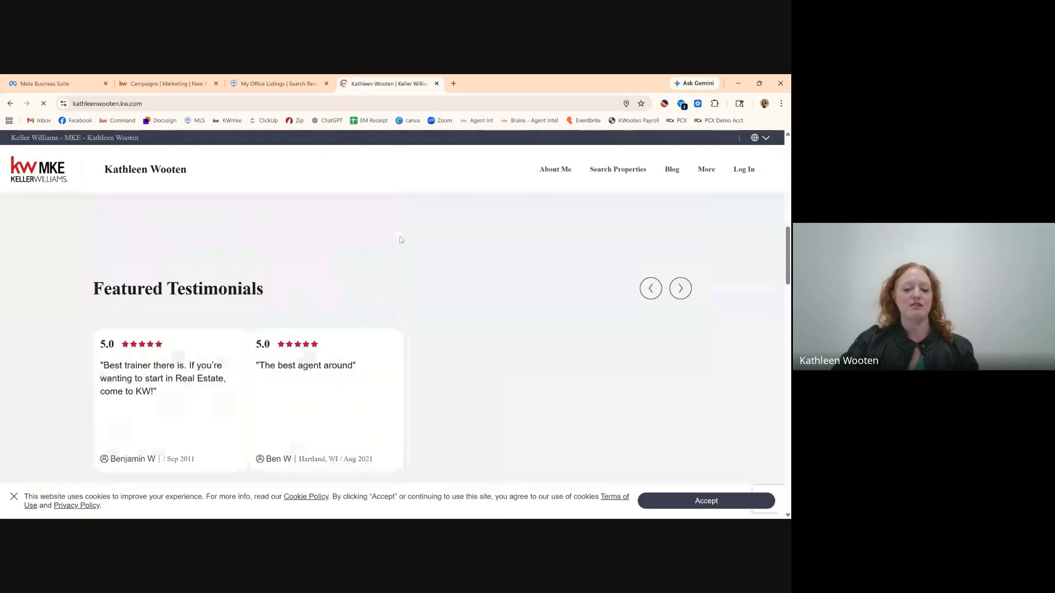
scroll(400, 240, "down", 5)
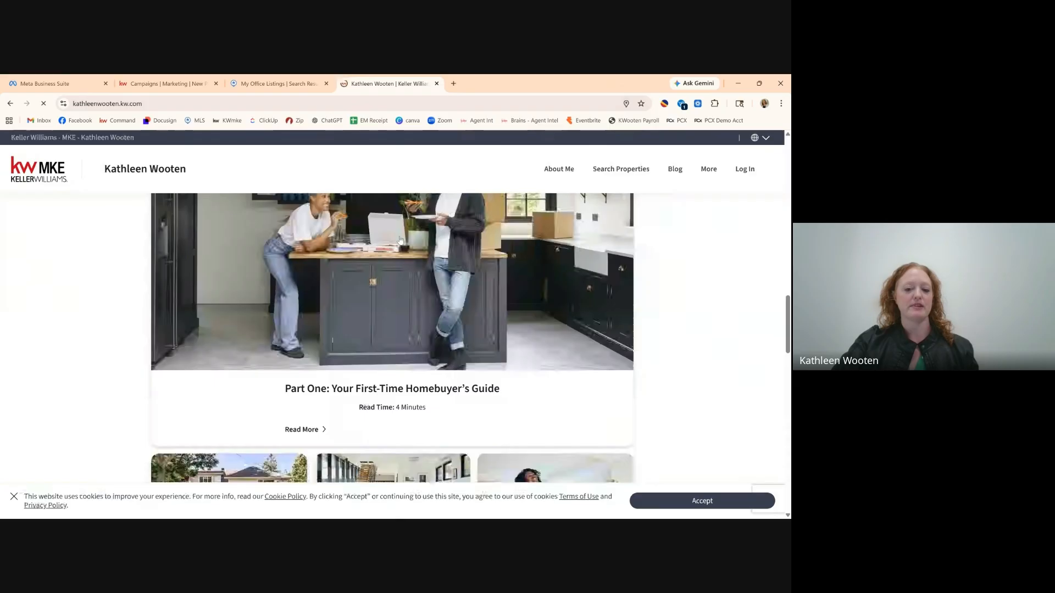
scroll(400, 240, "down", 8)
scroll(400, 240, "up", 4)
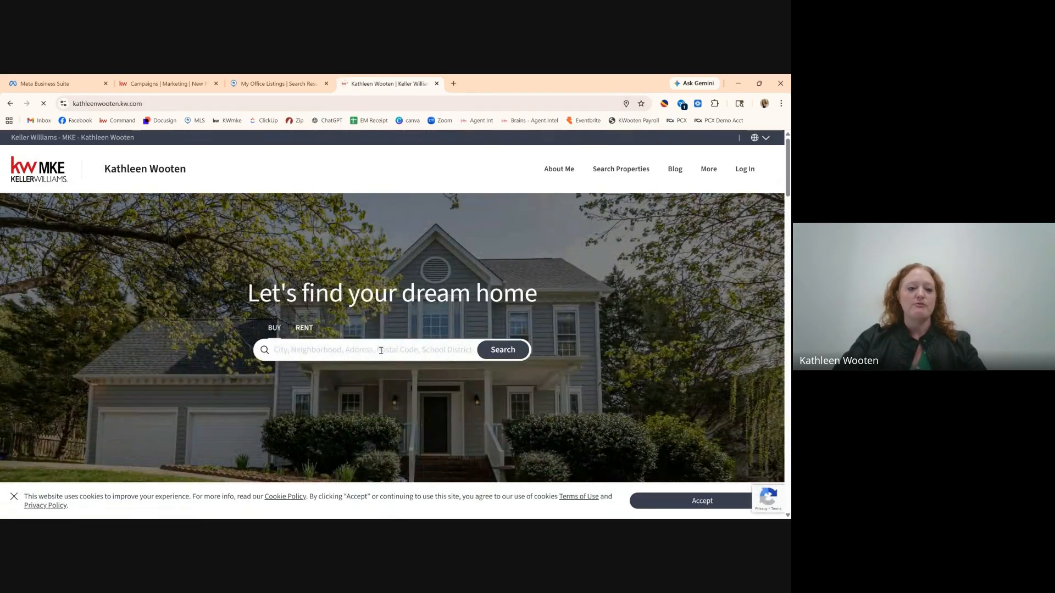
left_click(280, 78)
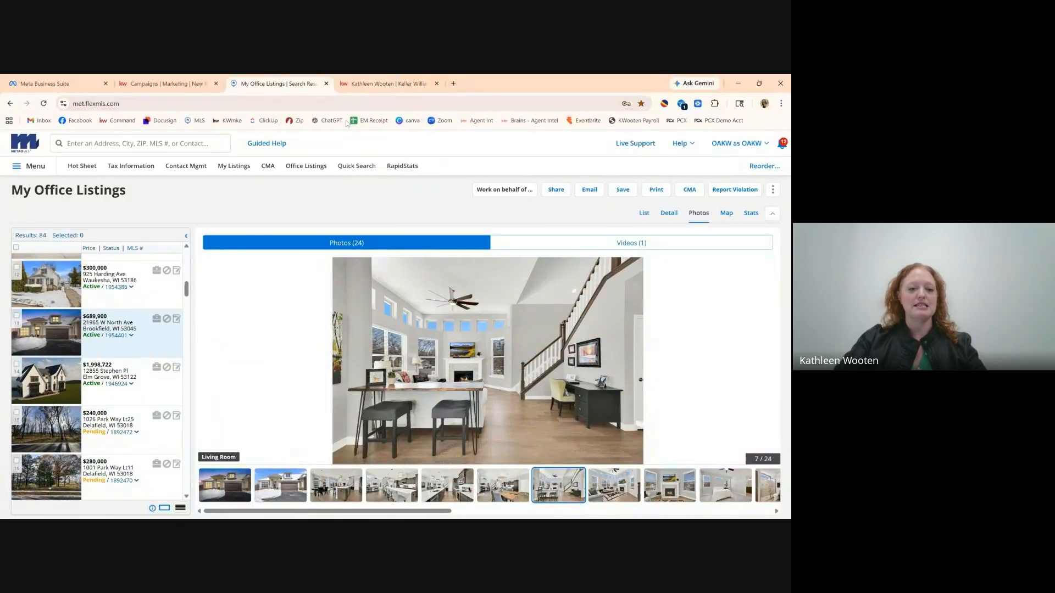
left_click(385, 88)
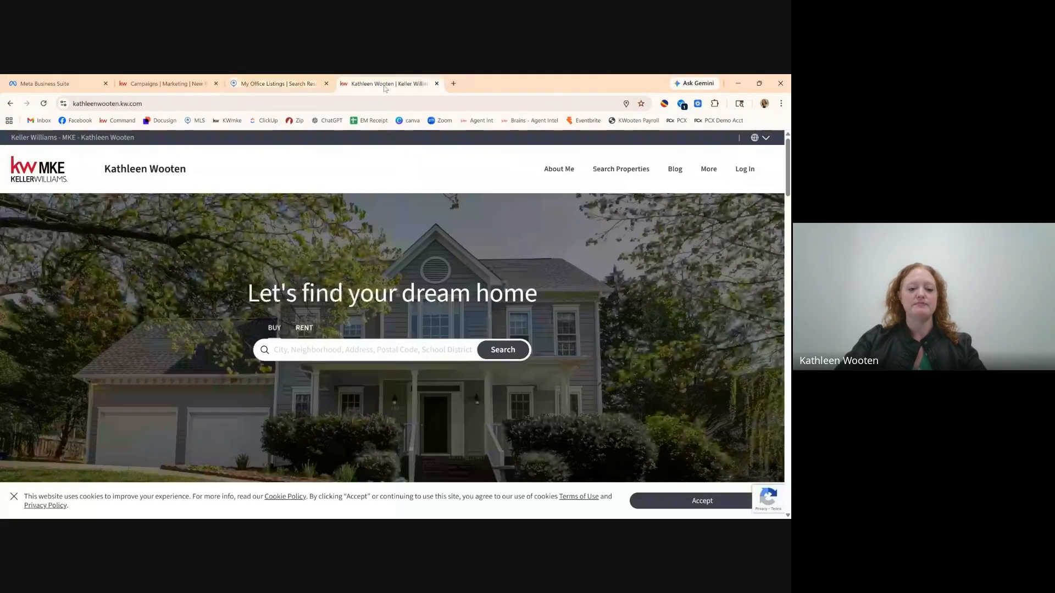
Search the agent site for the listing's street address and open its property page.
left_click(326, 352)
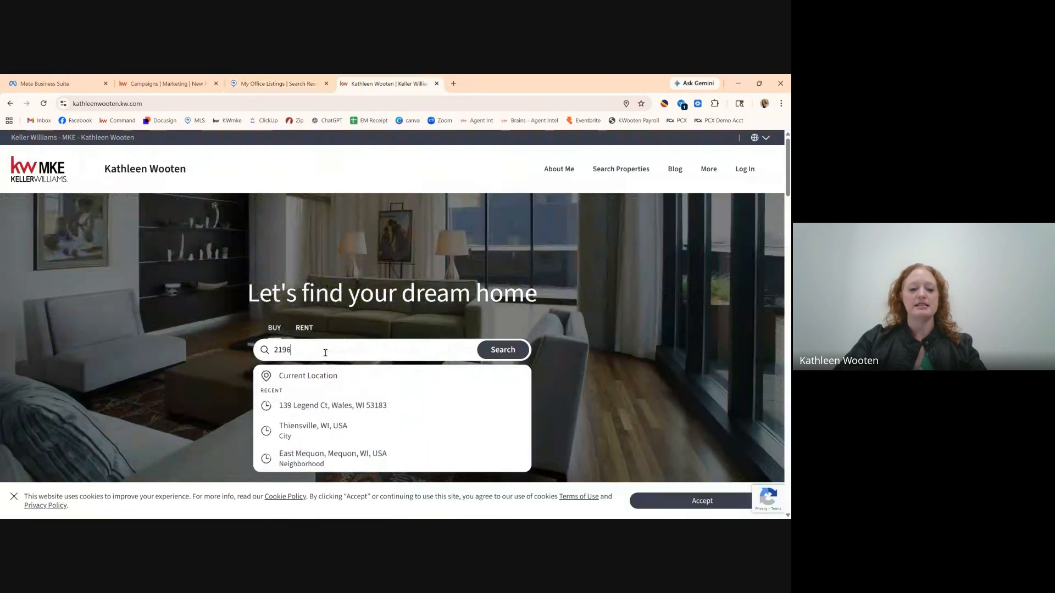
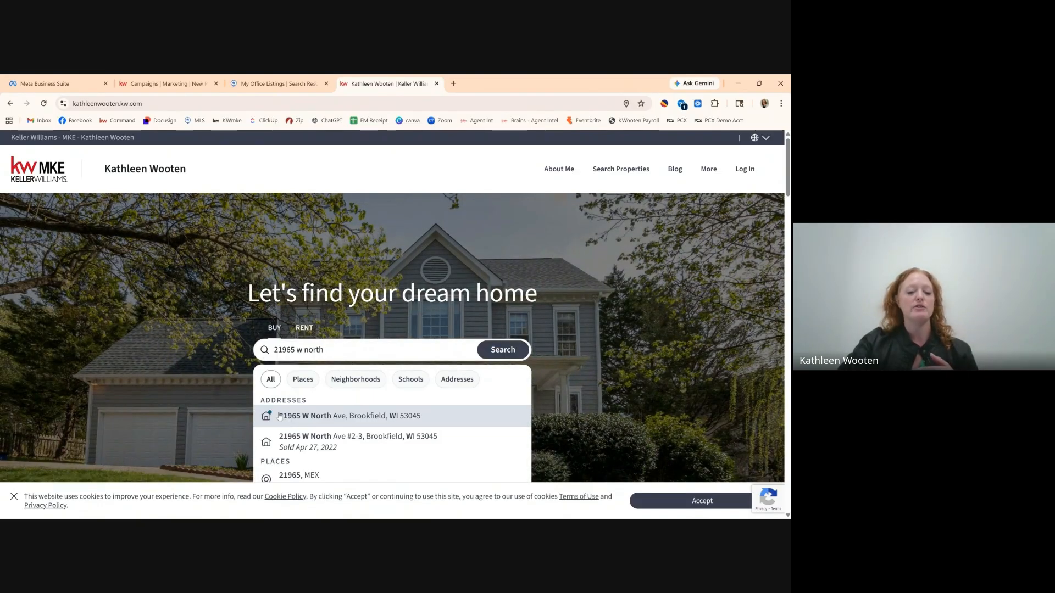
left_click(320, 416)
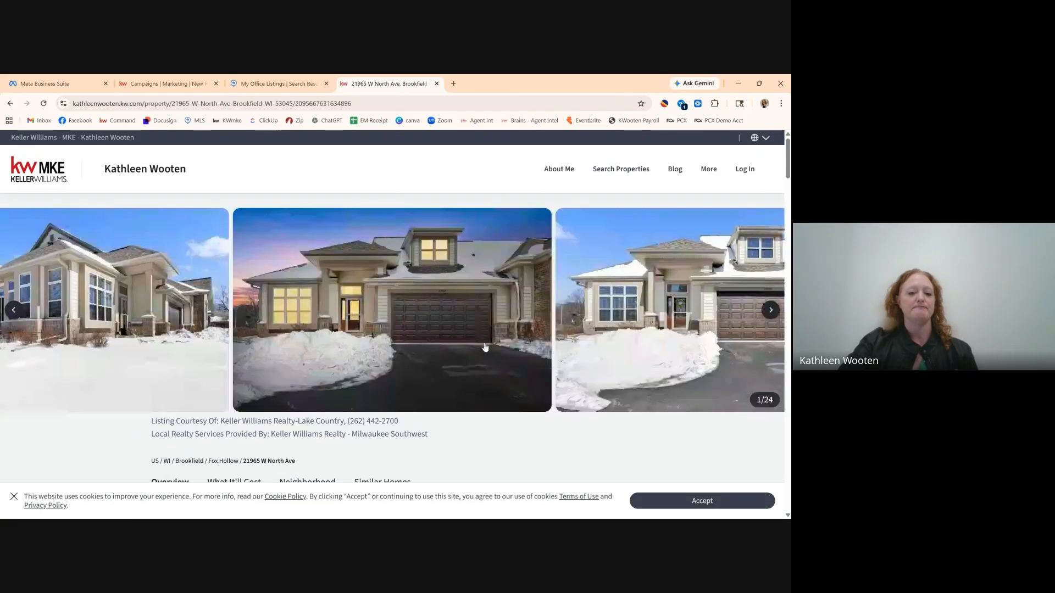
Review the listing's property page and select its full URL in the address bar.
scroll(485, 347, "down", 2)
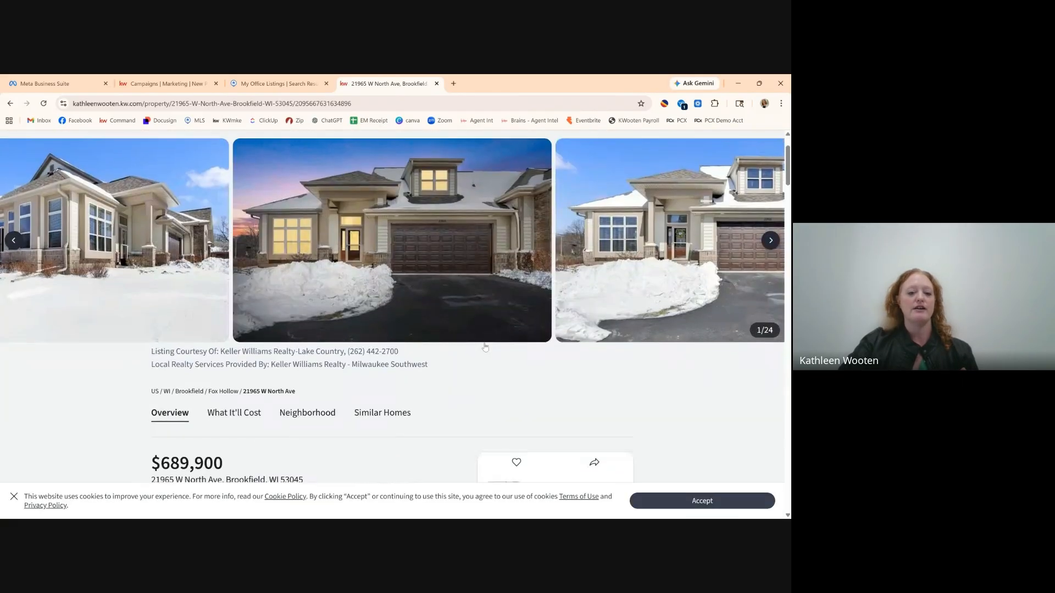
scroll(485, 348, "down", 10)
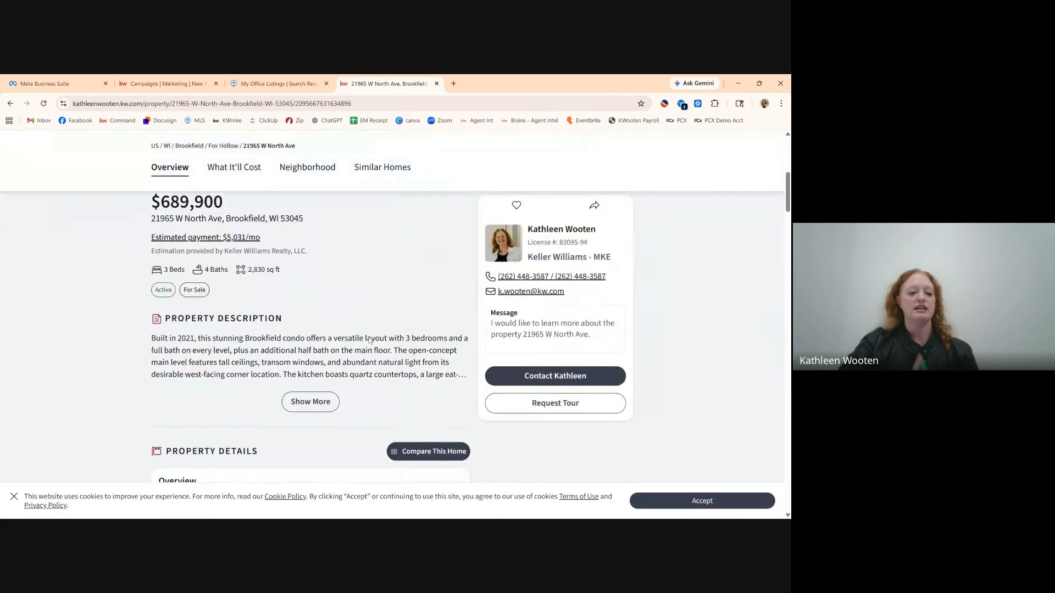
scroll(369, 340, "up", 12)
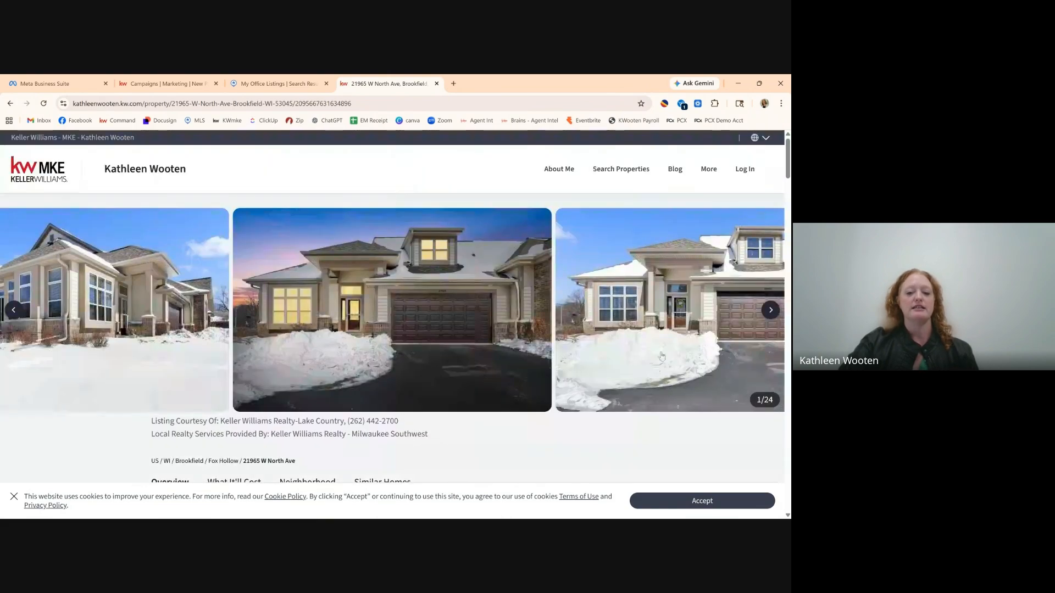
scroll(686, 343, "down", 6)
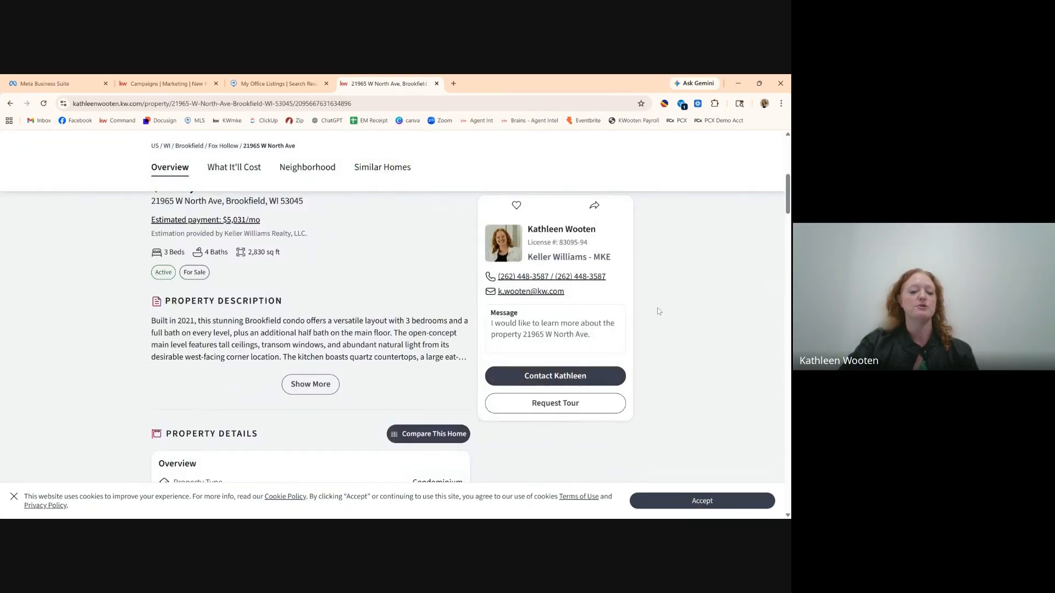
scroll(658, 310, "up", 6)
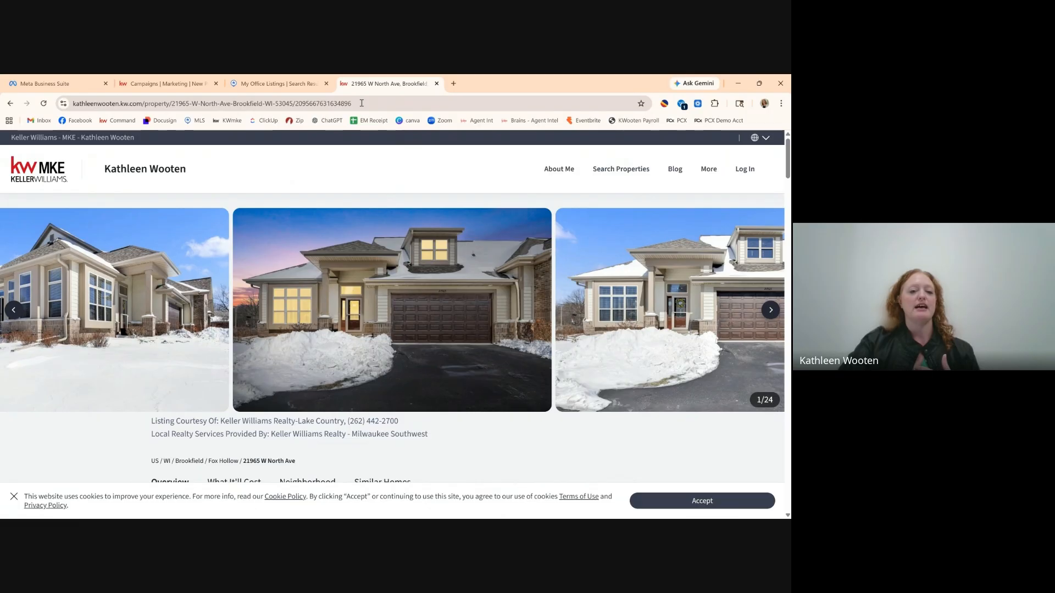
left_click(327, 105)
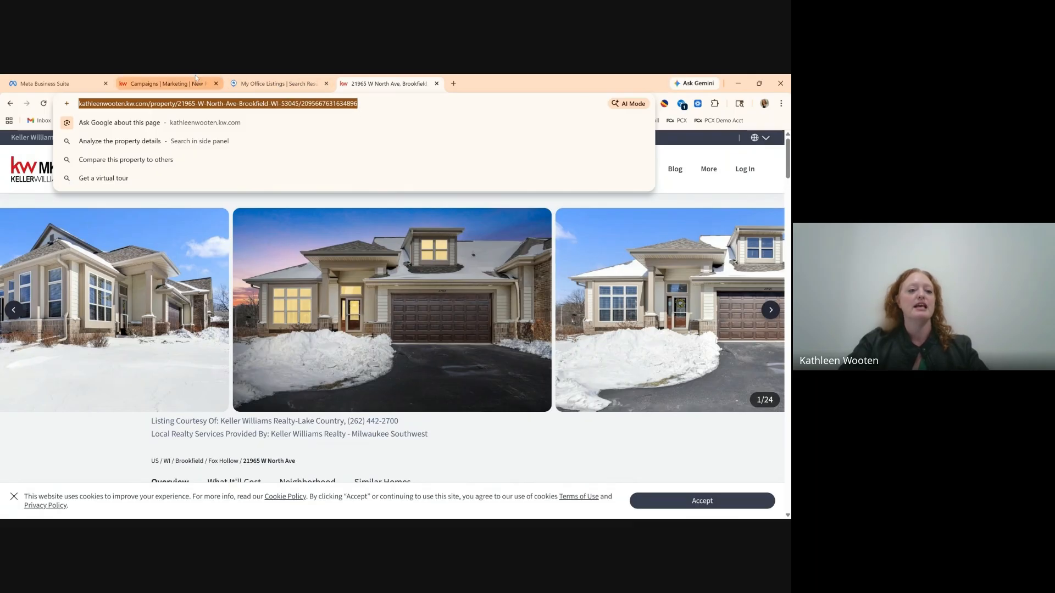
Paste the listing page URL into the campaign's Custom Landing Page URL field.
left_click(149, 85)
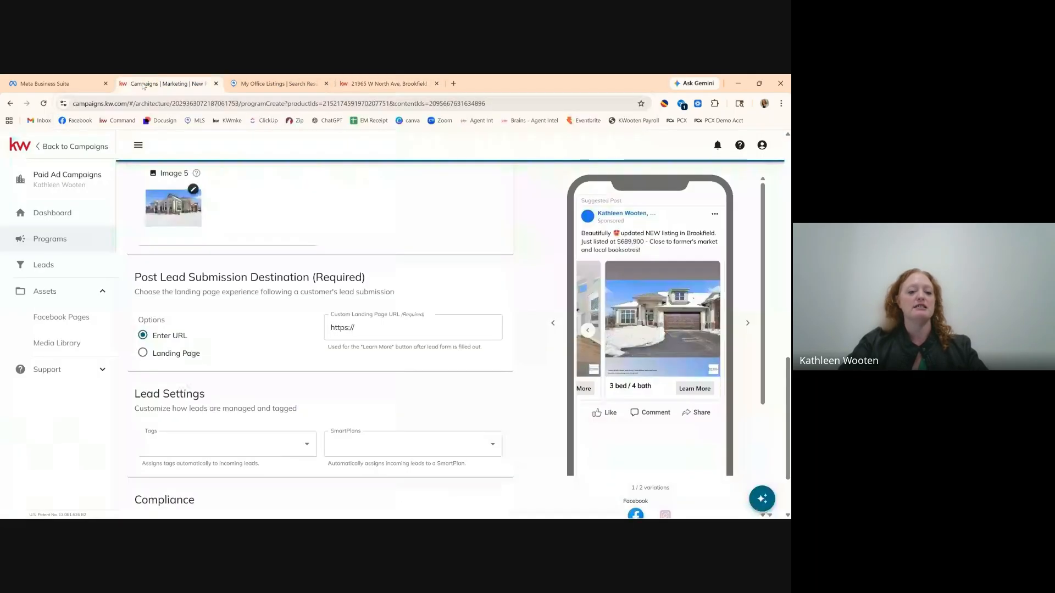
left_click(367, 324)
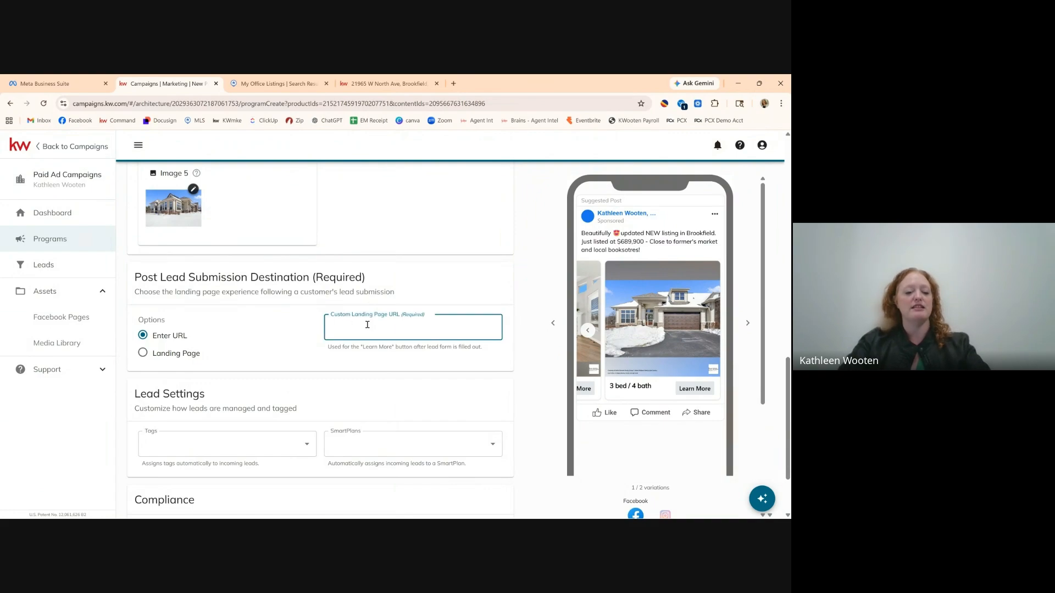
key("ctrl+v")
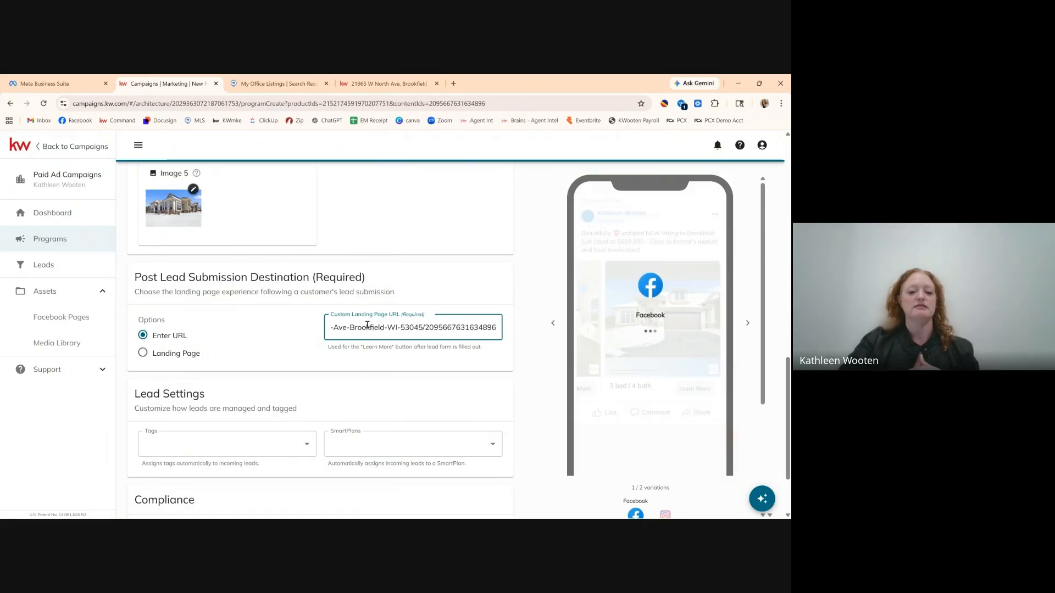
key("Left")
key("Left")
key("Left")
key("Left")
key("Left")
key("Left")
key("Left")
key("Left")
key("Left")
key("Left")
key("Left")
key("Left")
key("Left")
key("Left")
key("Left")
key("Left")
key("Left")
key("Left")
key("Left")
key("Left")
key("Left")
key("Left")
key("Left")
key("Left")
key("Left")
key("Left")
key("Left")
key("Left")
key("Left")
key("Left")
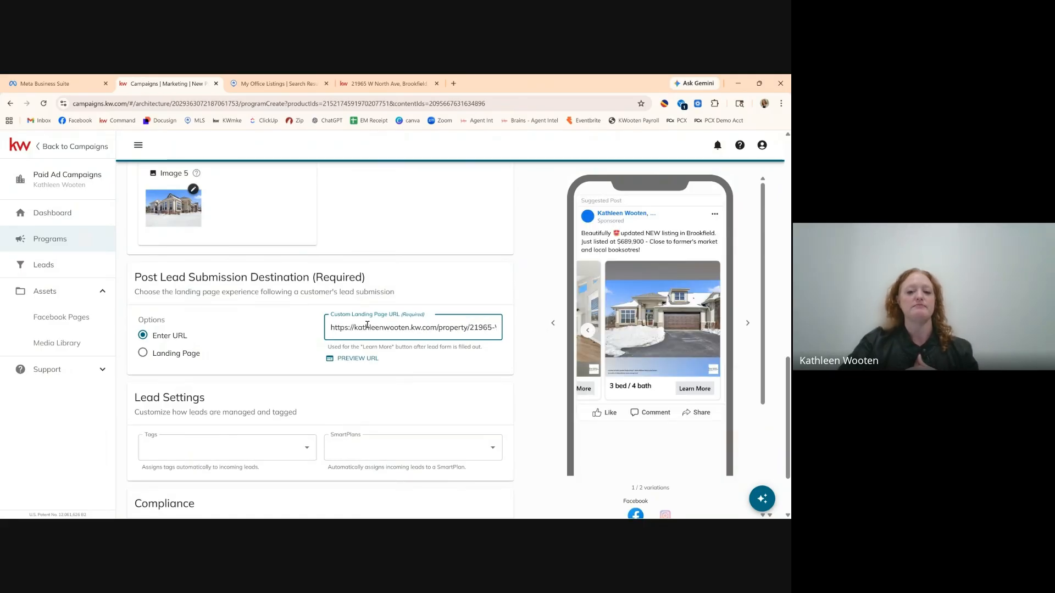
scroll(240, 317, "up", 4)
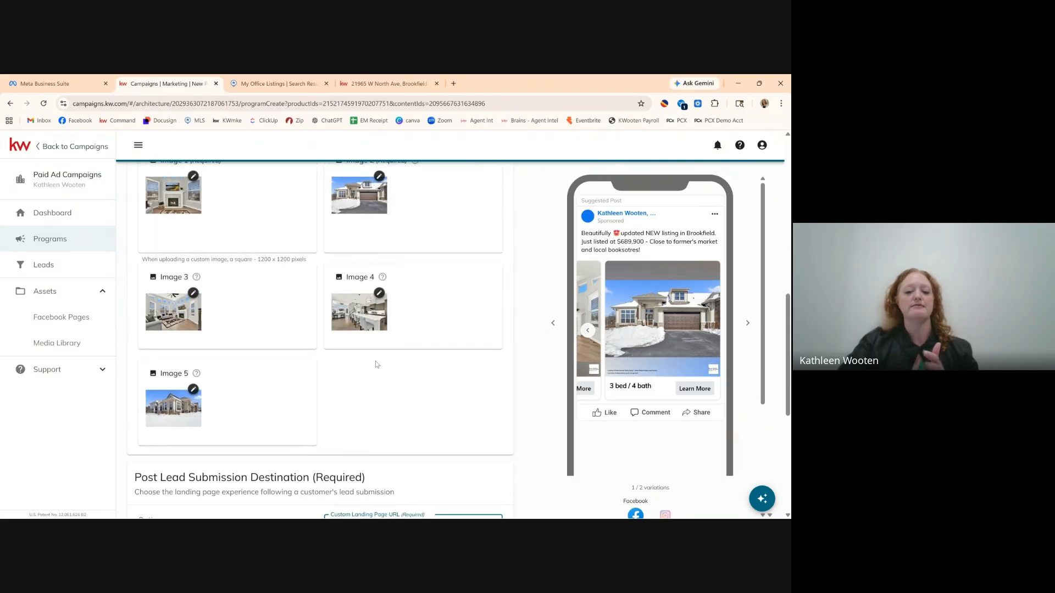
scroll(377, 365, "down", 4)
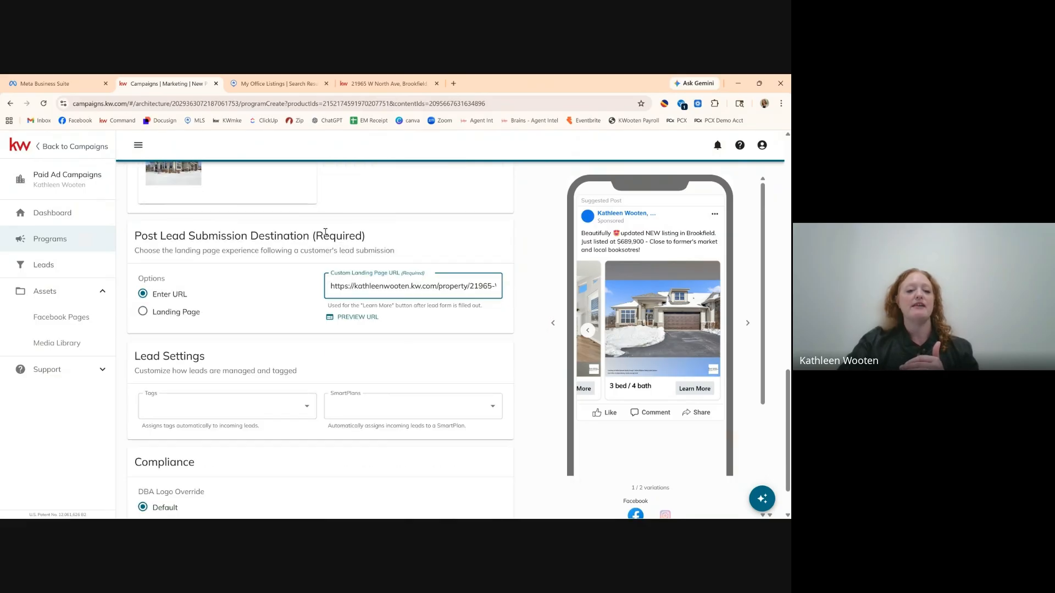
scroll(338, 239, "up", 1)
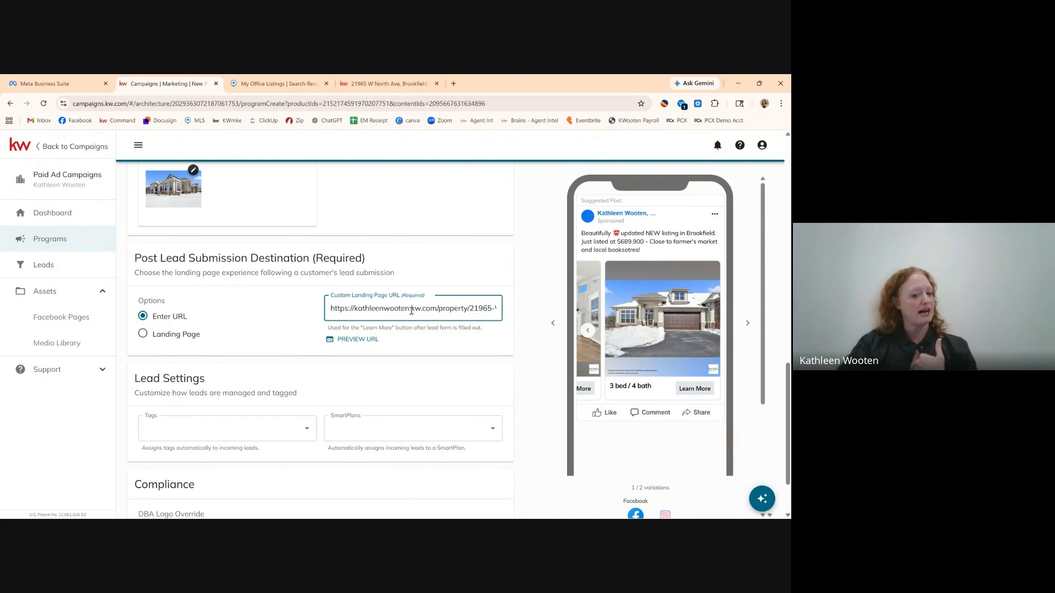
Check the pasted URL against the listing tab, then open the Lead Settings tags list.
left_click(387, 84)
scroll(452, 308, "down", 8)
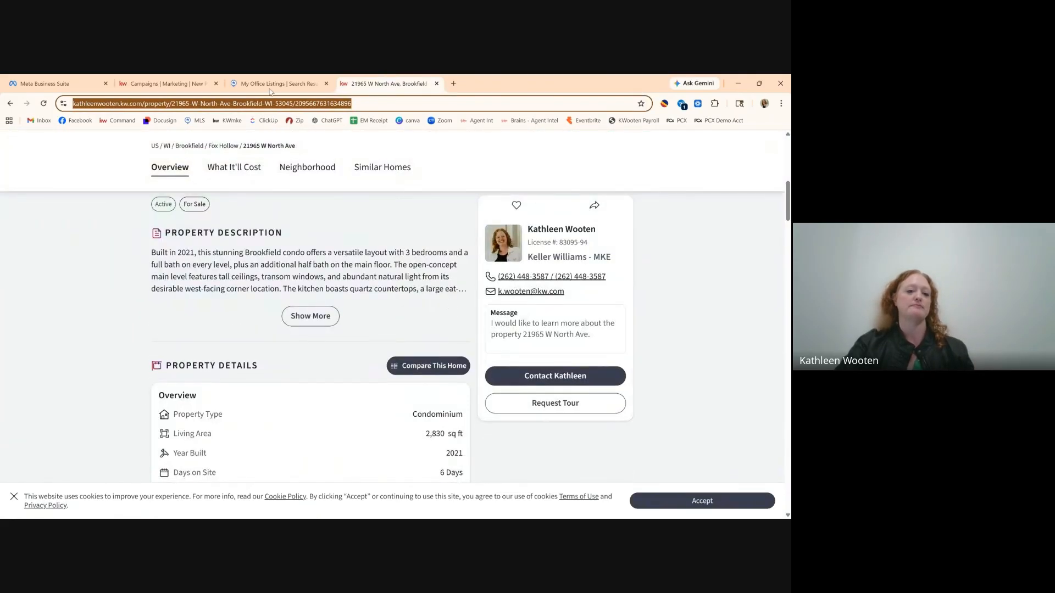
left_click(165, 84)
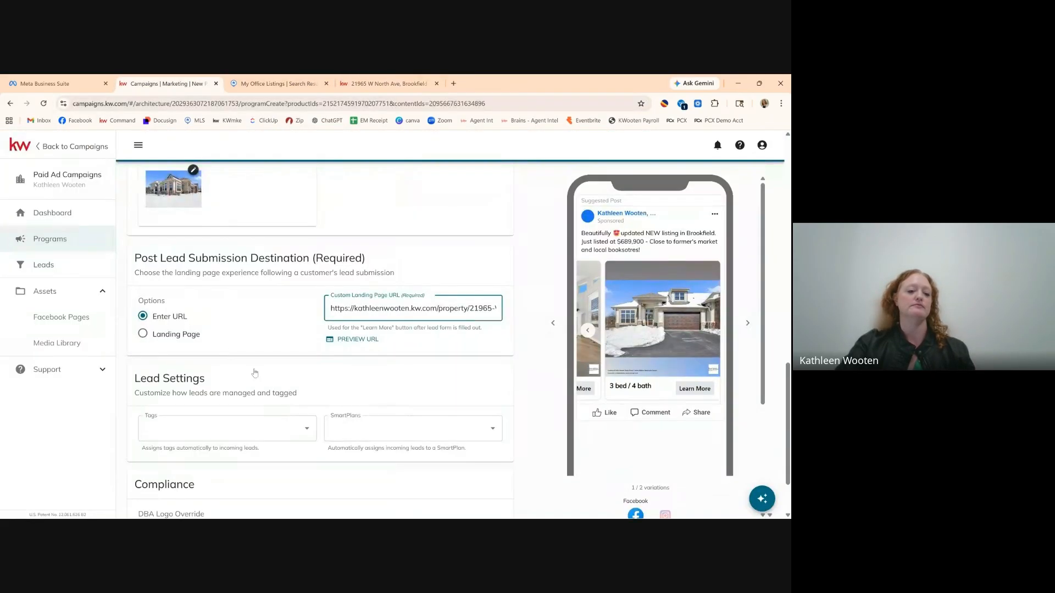
scroll(269, 382, "down", 3)
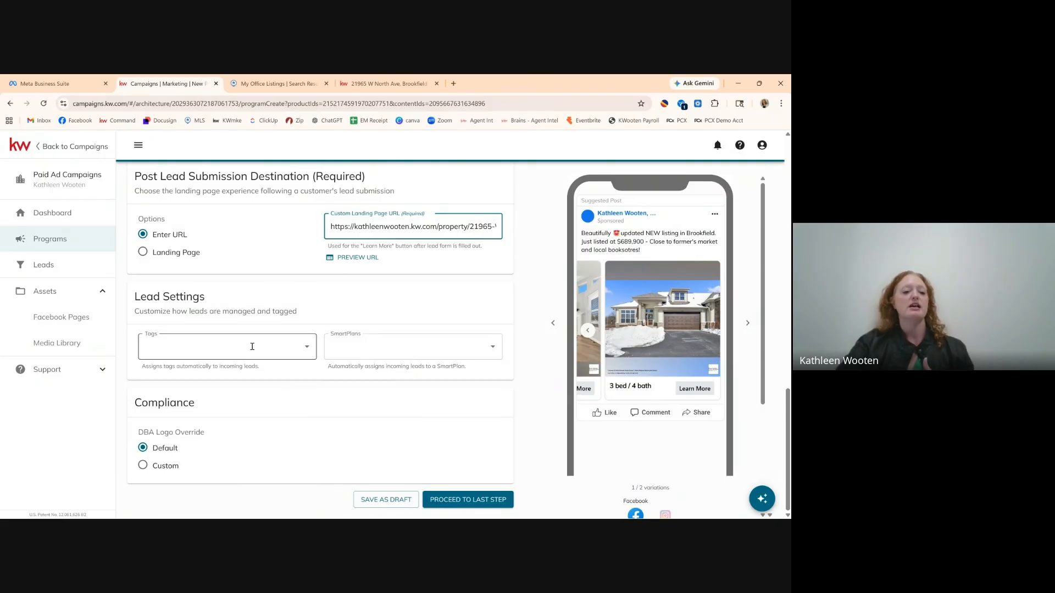
left_click(308, 346)
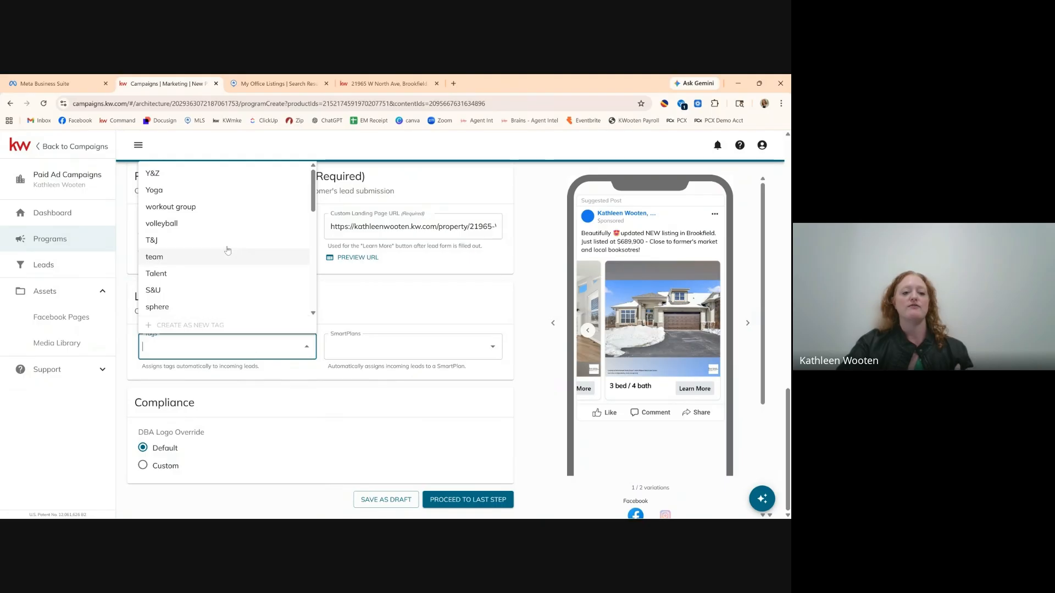
Create and apply a new 'Facebook Ad' lead tag.
scroll(216, 304, "down", 3)
scroll(216, 304, "up", 3)
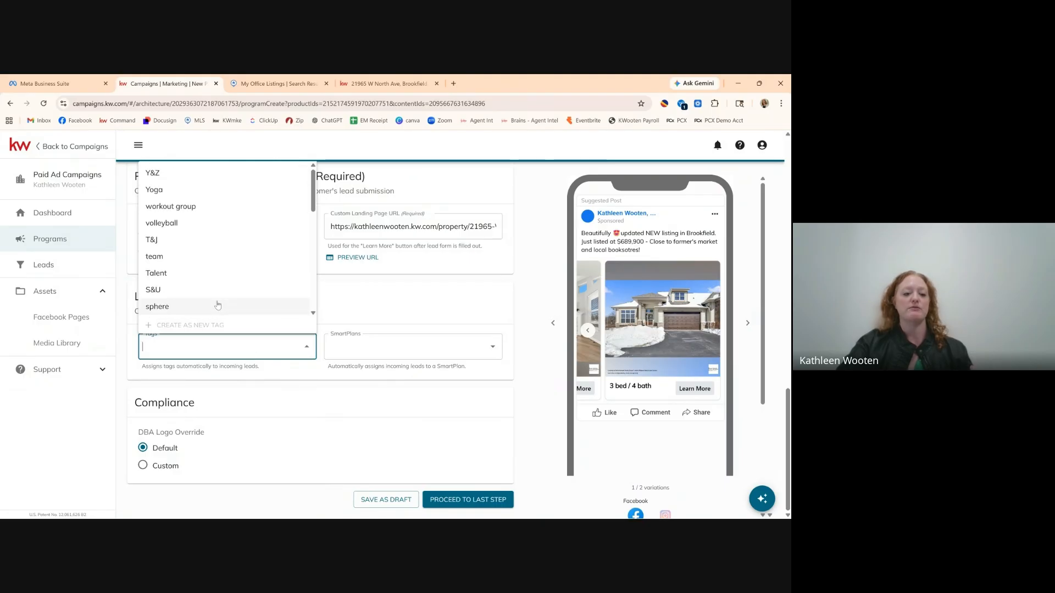
scroll(218, 305, "down", 1)
scroll(218, 305, "up", 1)
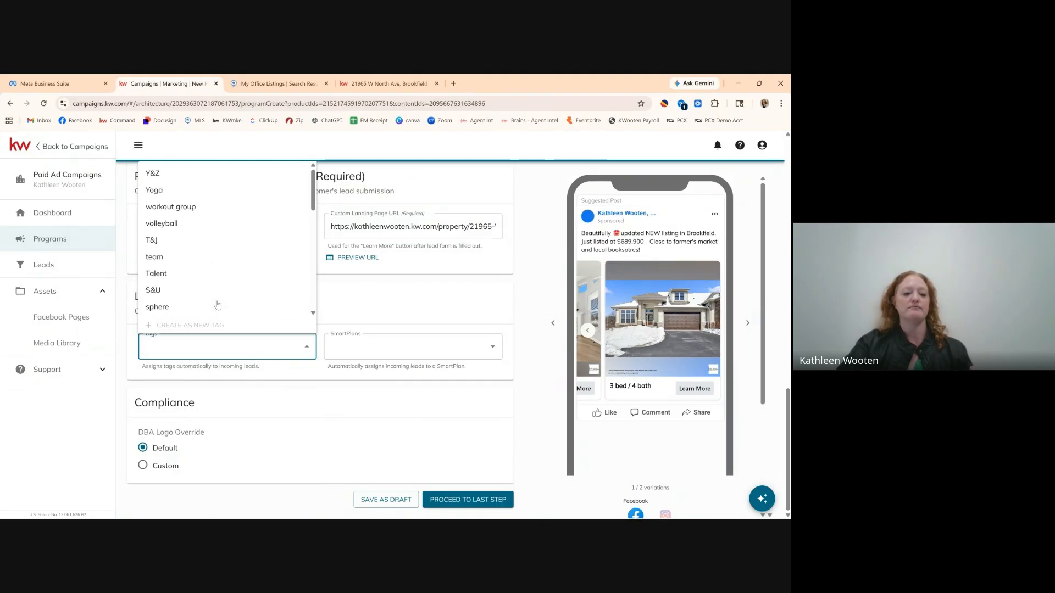
left_click(193, 348)
type("Facebook")
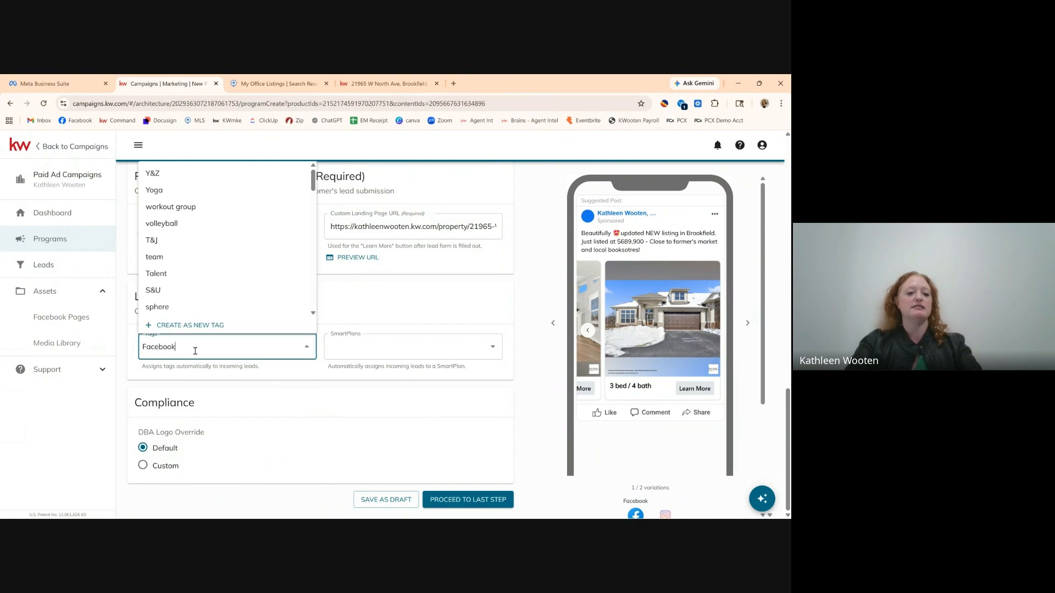
type(" Ad")
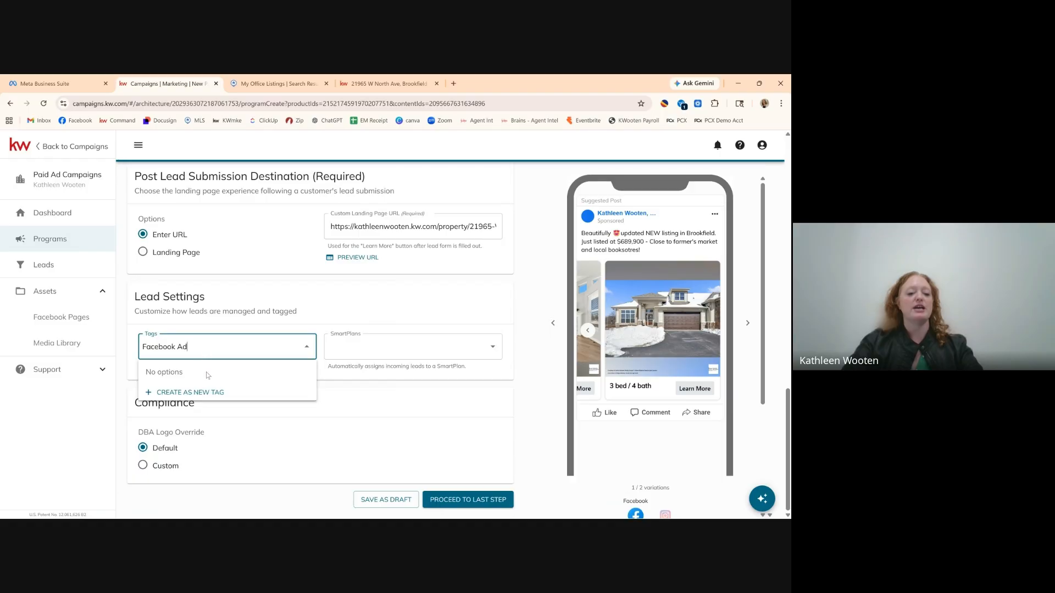
left_click(179, 393)
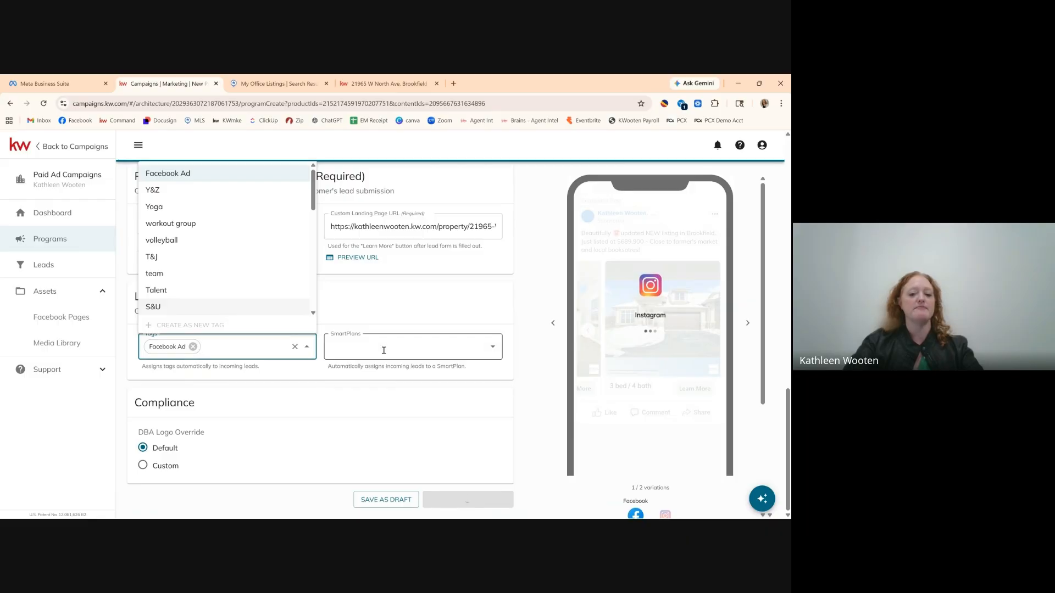
left_click(396, 322)
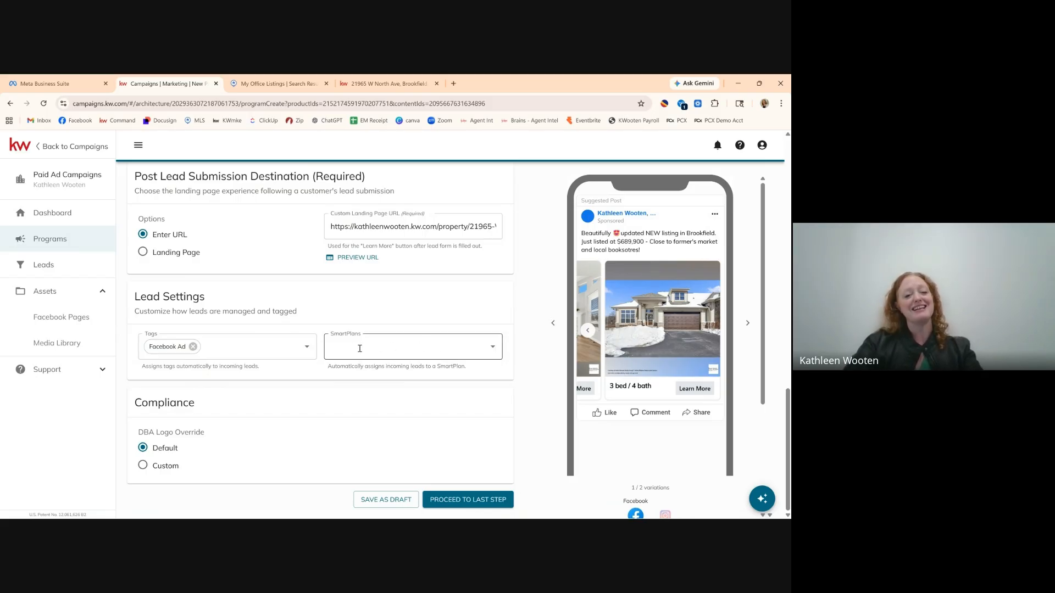
Leave the SmartPlans setting empty, assigning no SmartPlan to incoming leads.
left_click(394, 350)
scroll(396, 500, "down", 2)
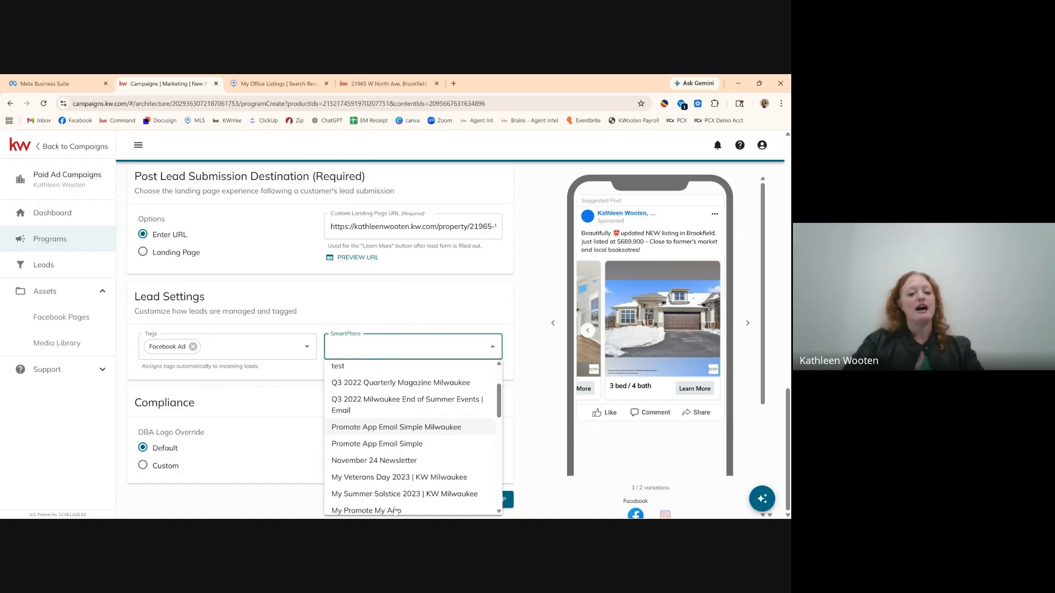
scroll(396, 510, "down", 3)
scroll(425, 424, "up", 5)
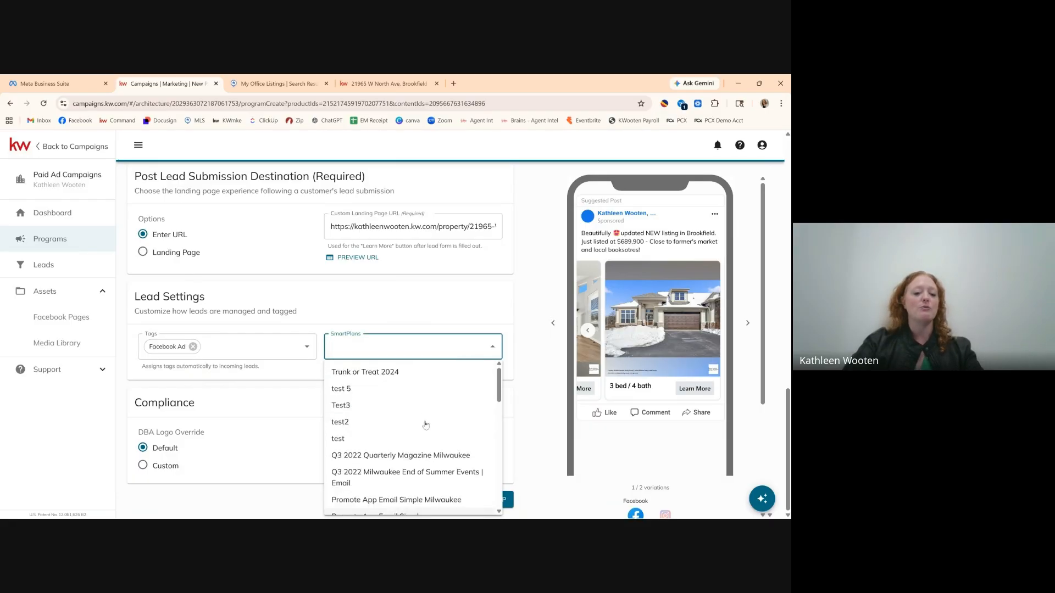
scroll(426, 424, "up", 3)
left_click(436, 310)
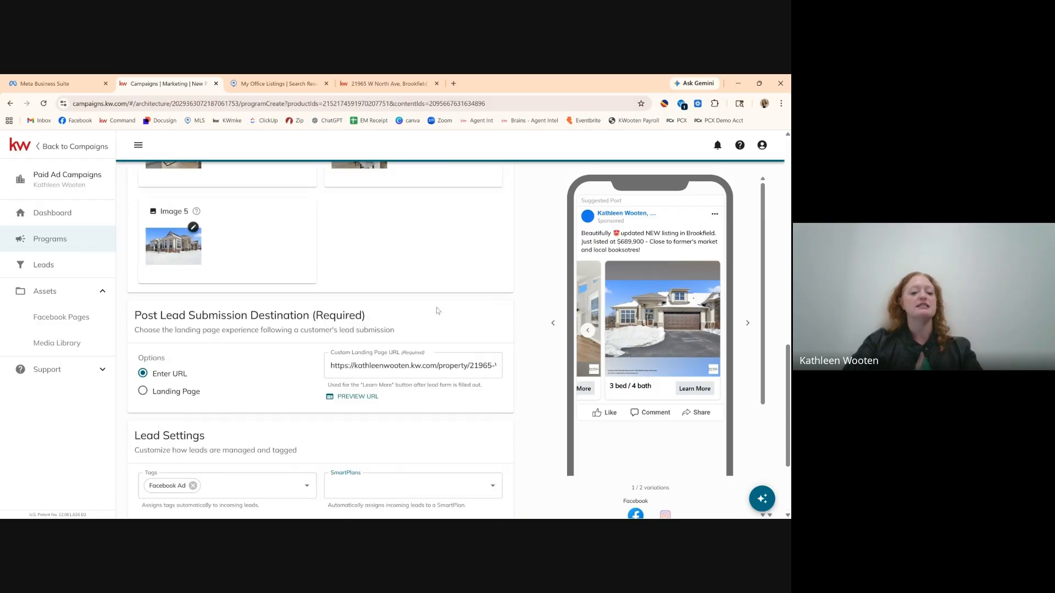
scroll(415, 425, "down", 2)
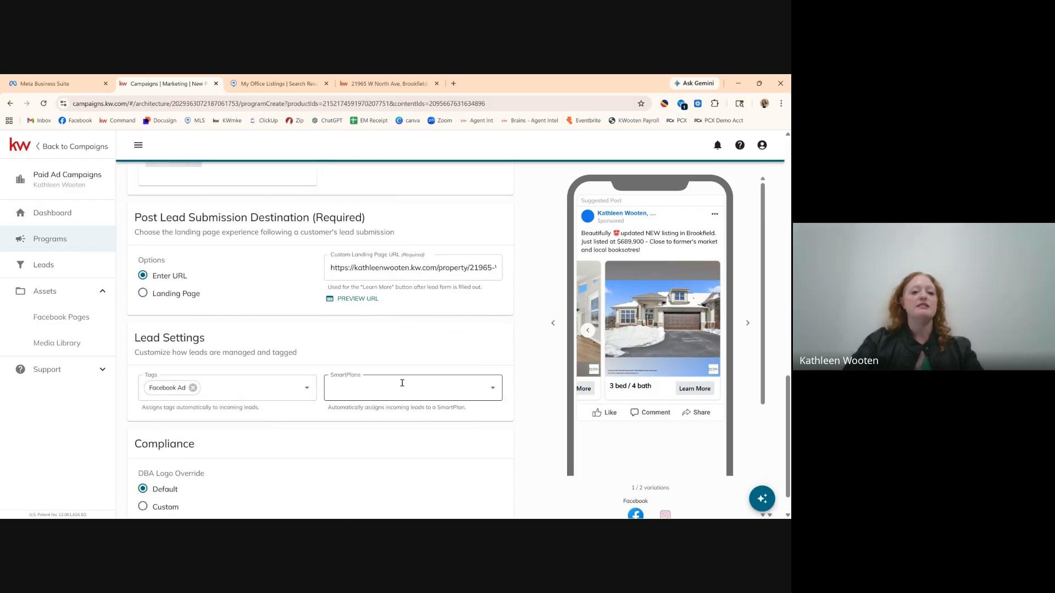
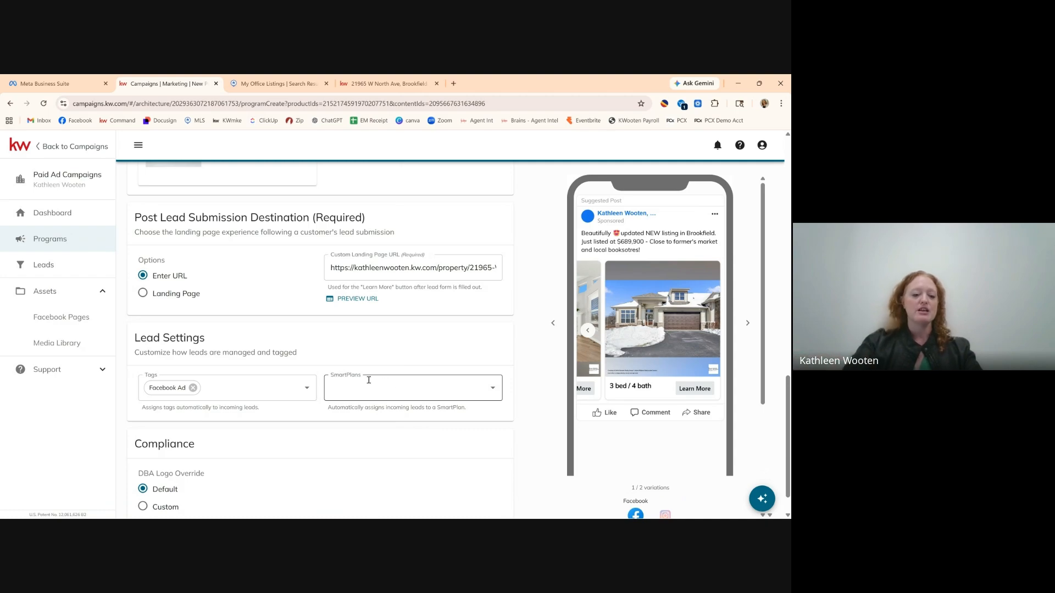
Leave SmartPlans unassigned and look back over the completed listing ad form.
left_click(491, 393)
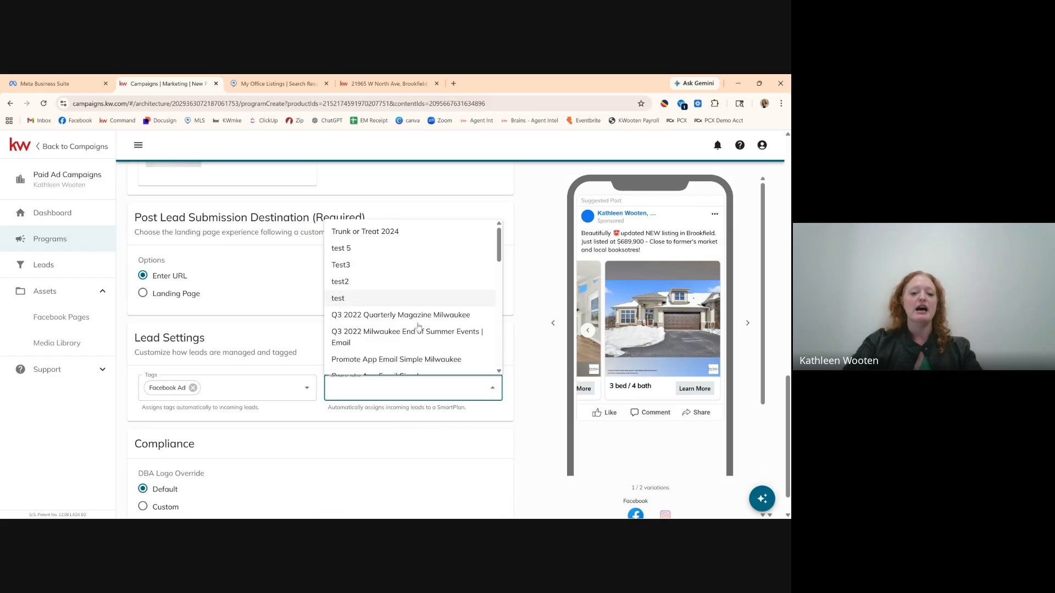
left_click(521, 421)
scroll(449, 432, "down", 2)
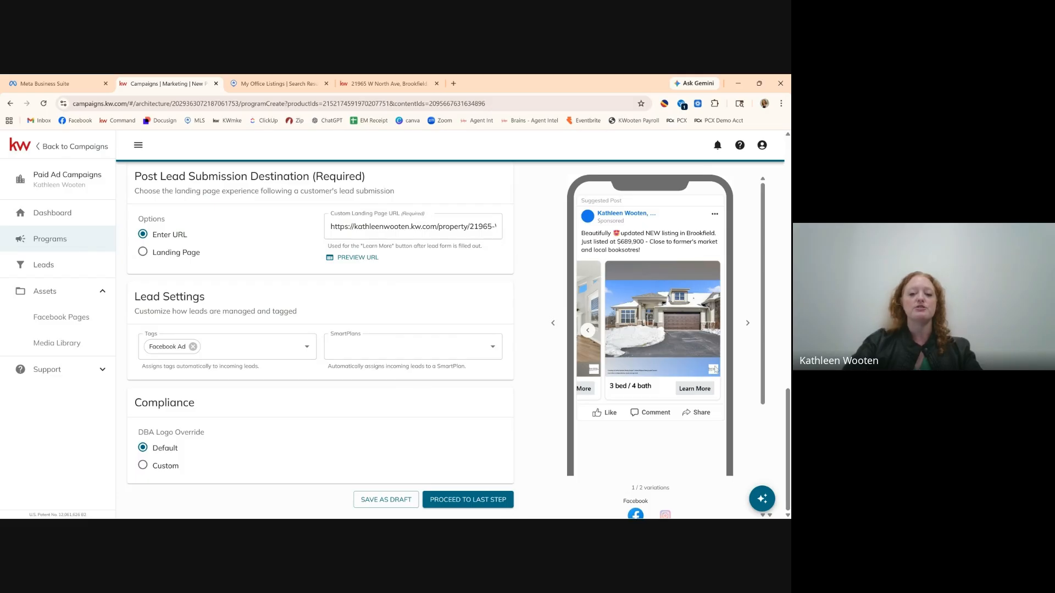
scroll(639, 354, "left", 4)
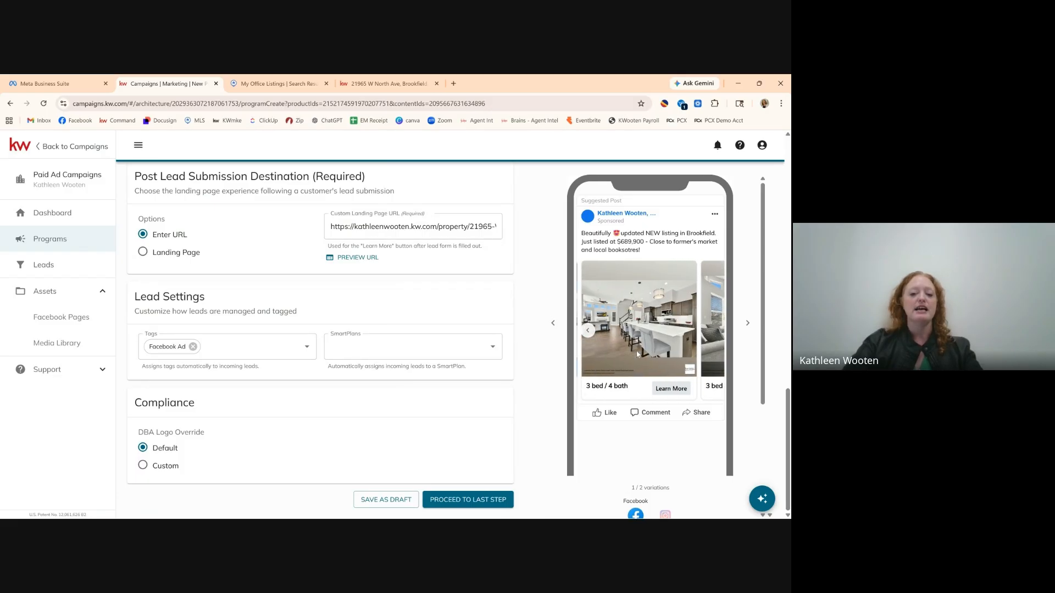
scroll(636, 354, "right", 3)
scroll(636, 353, "left", 2)
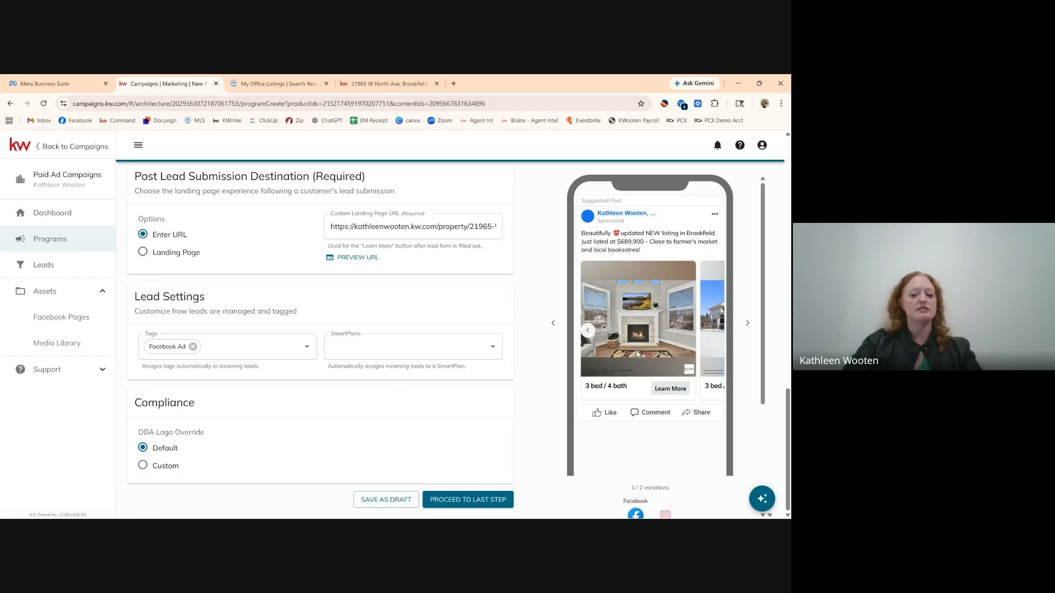
scroll(652, 343, "right", 2)
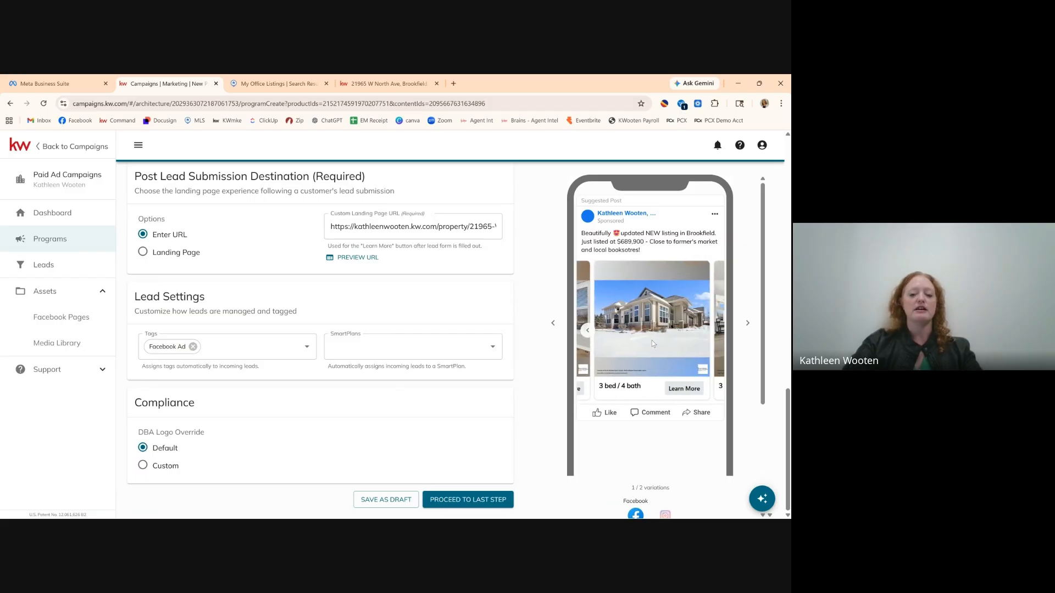
scroll(651, 341, "right", 2)
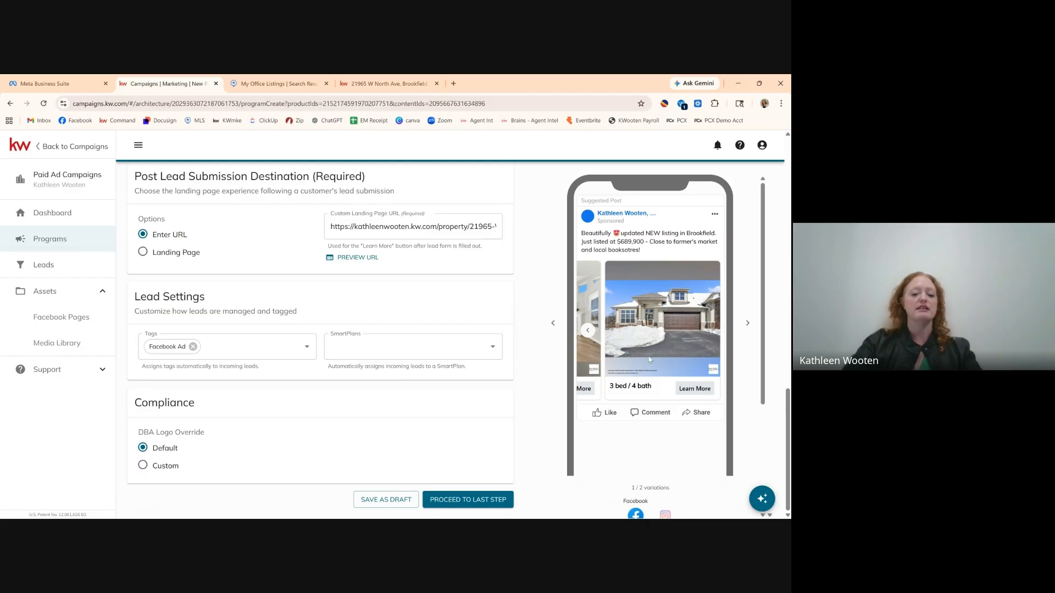
scroll(647, 358, "down", 3)
scroll(641, 357, "up", 3)
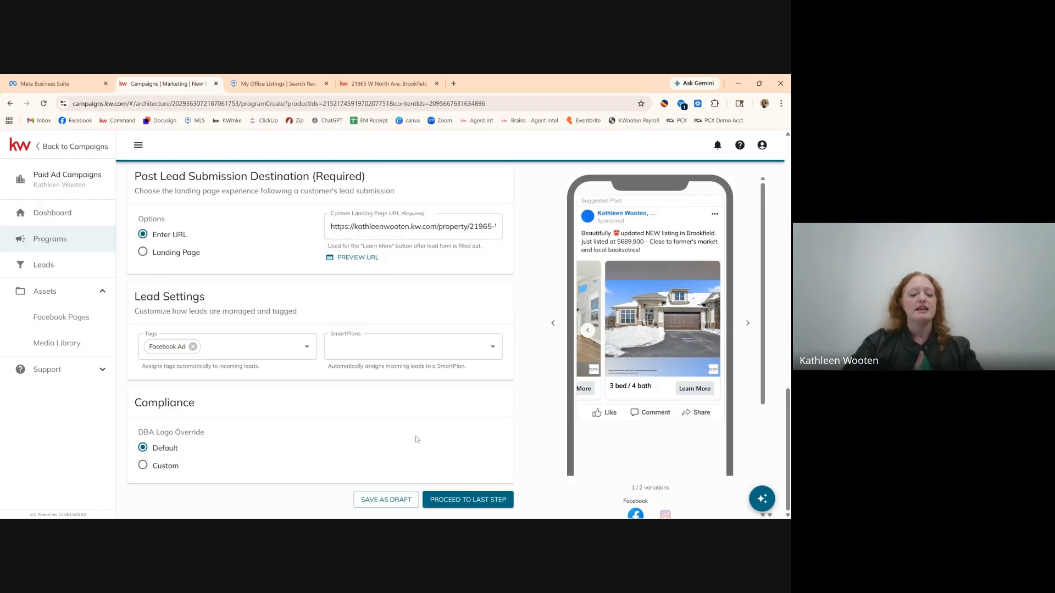
scroll(447, 379, "up", 7)
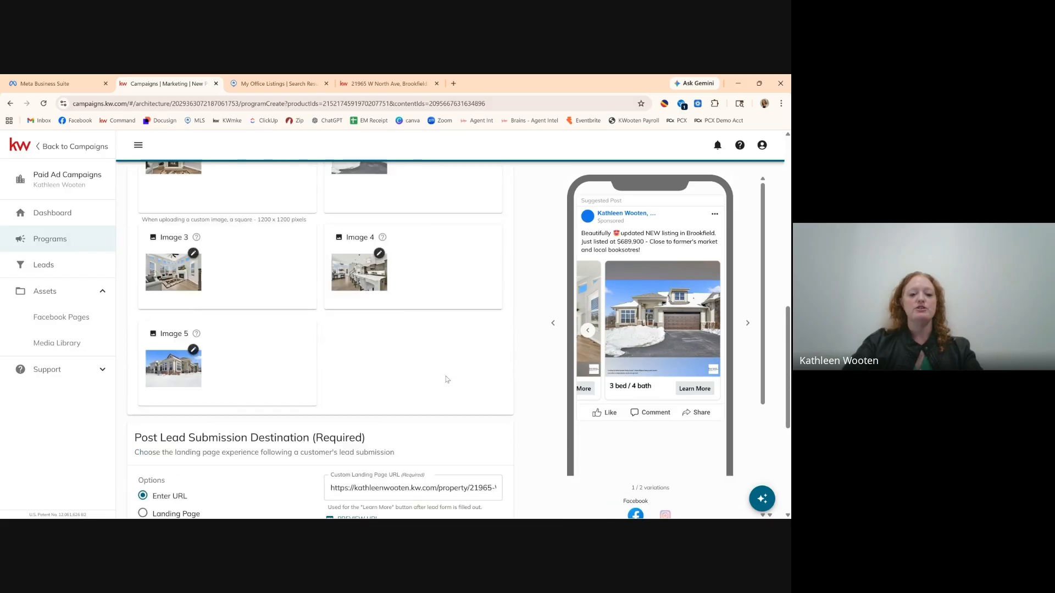
scroll(447, 379, "up", 5)
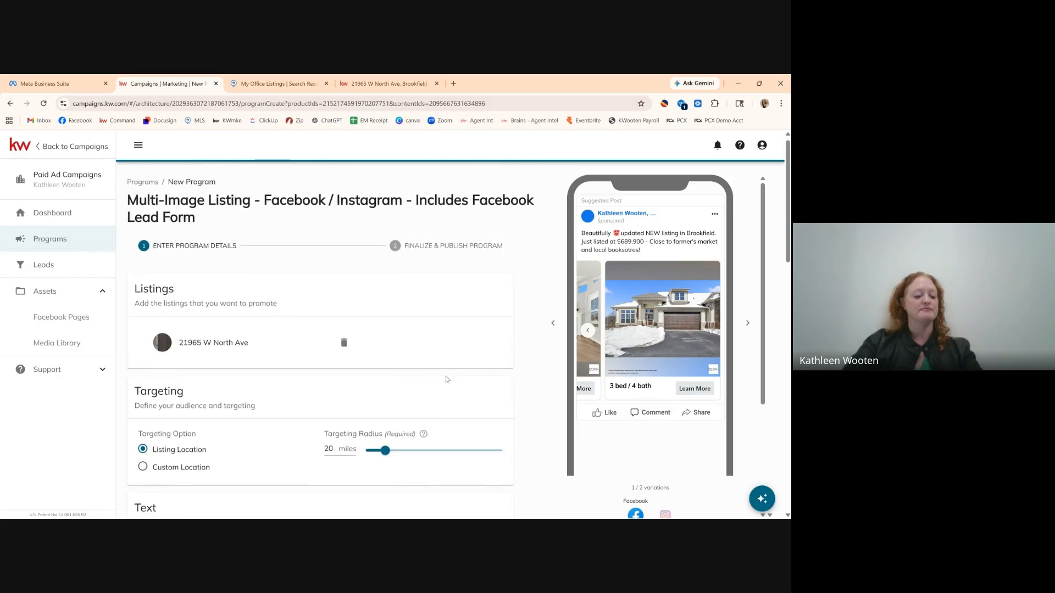
scroll(447, 379, "down", 1)
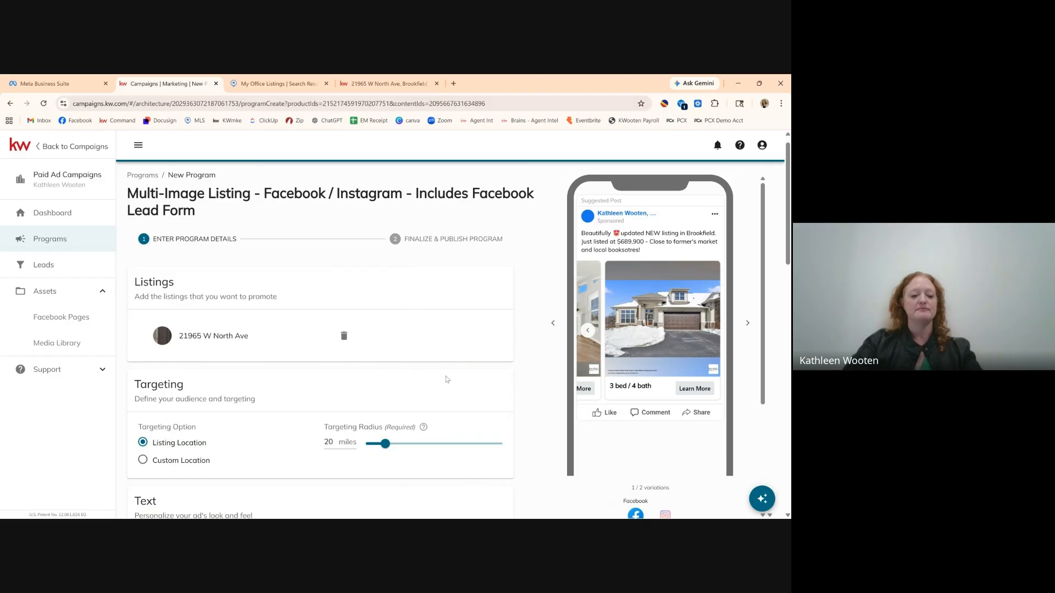
scroll(447, 379, "down", 12)
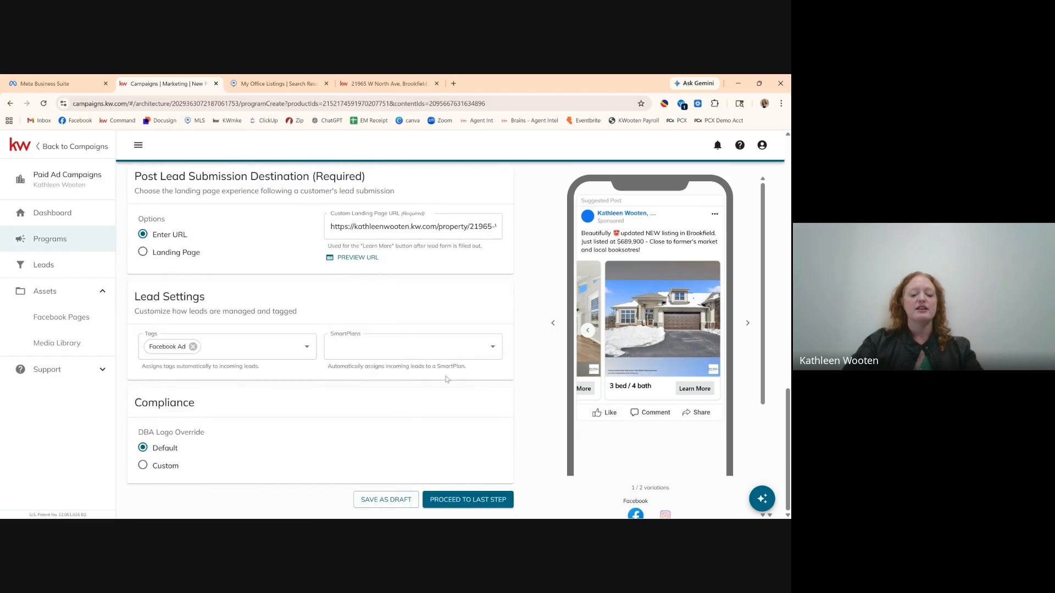
Go to the last step, keep the start date, and review the $50.00 budget ($8.33 daily, 5–10 leads).
left_click(468, 501)
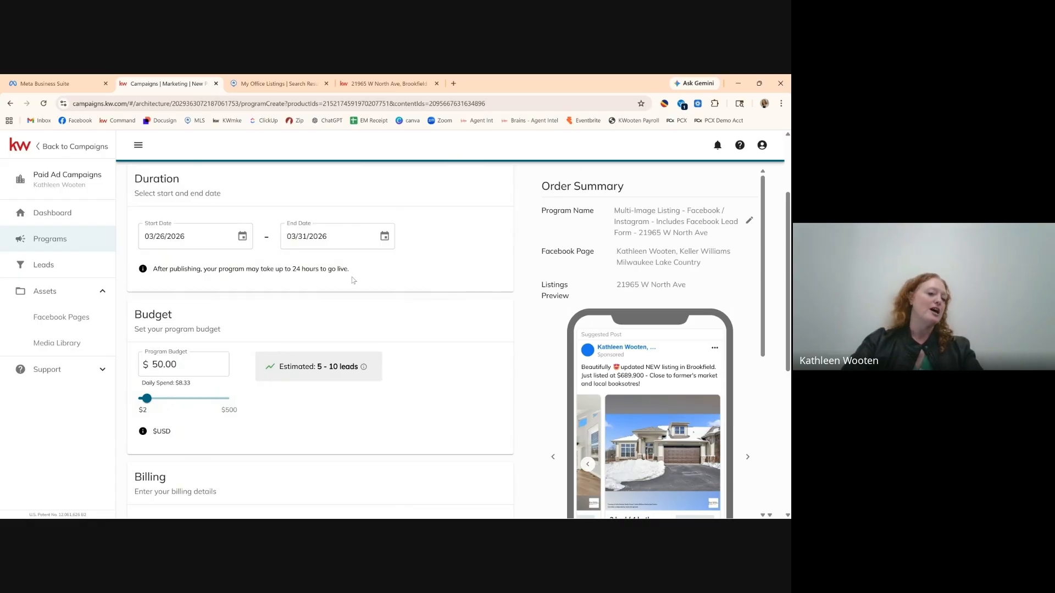
left_click(175, 236)
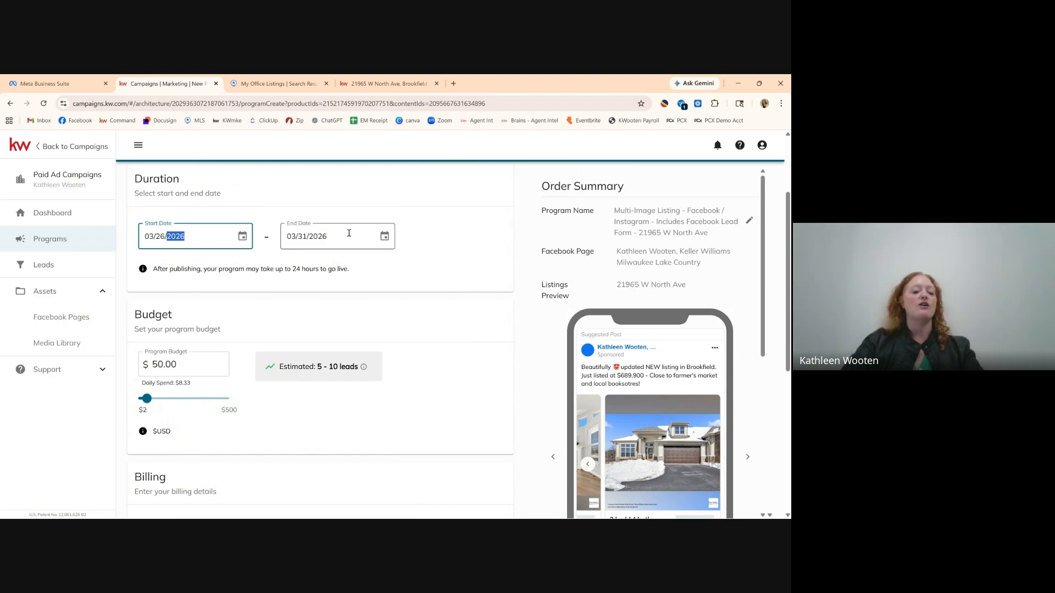
left_click(431, 248)
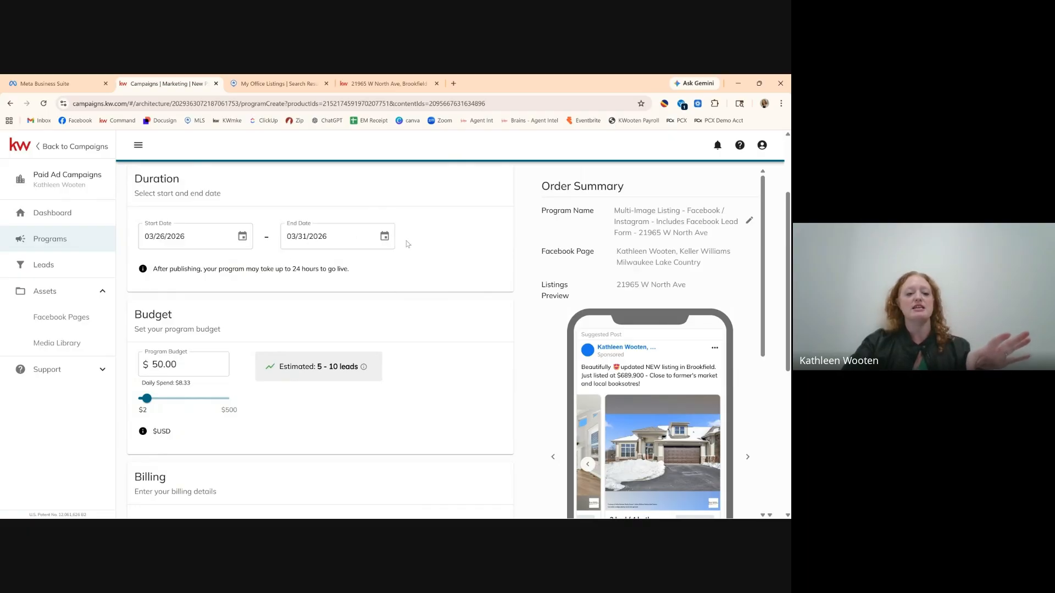
scroll(384, 308, "down", 1)
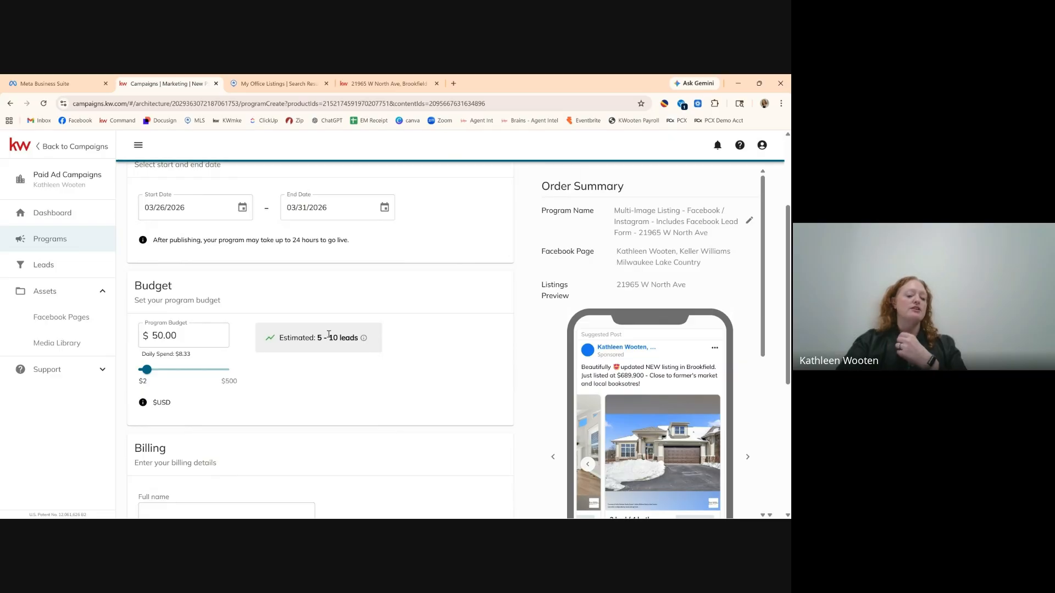
mouse_move(364, 339)
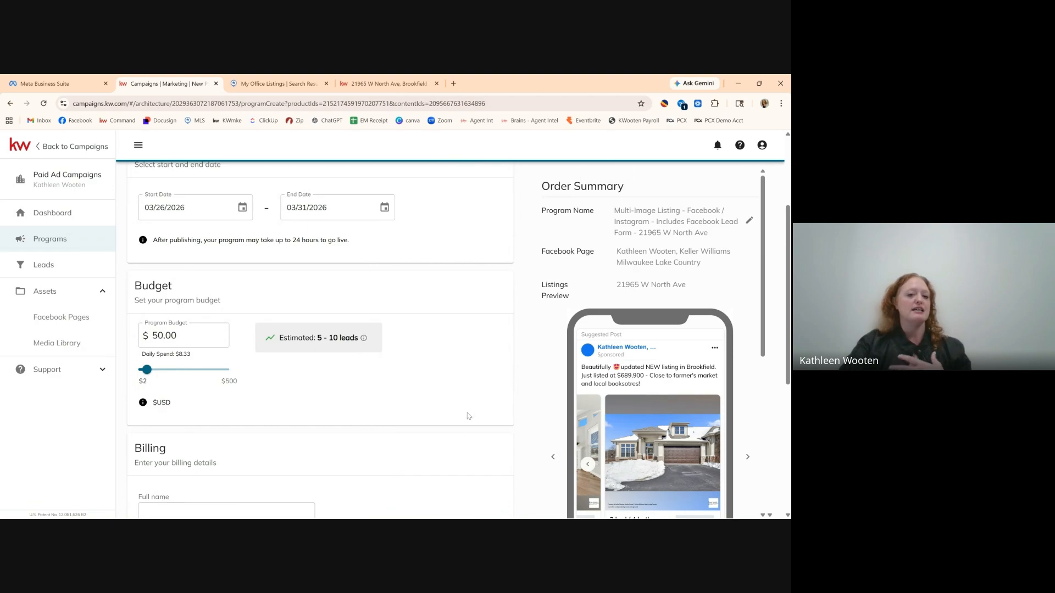
scroll(468, 385, "down", 1)
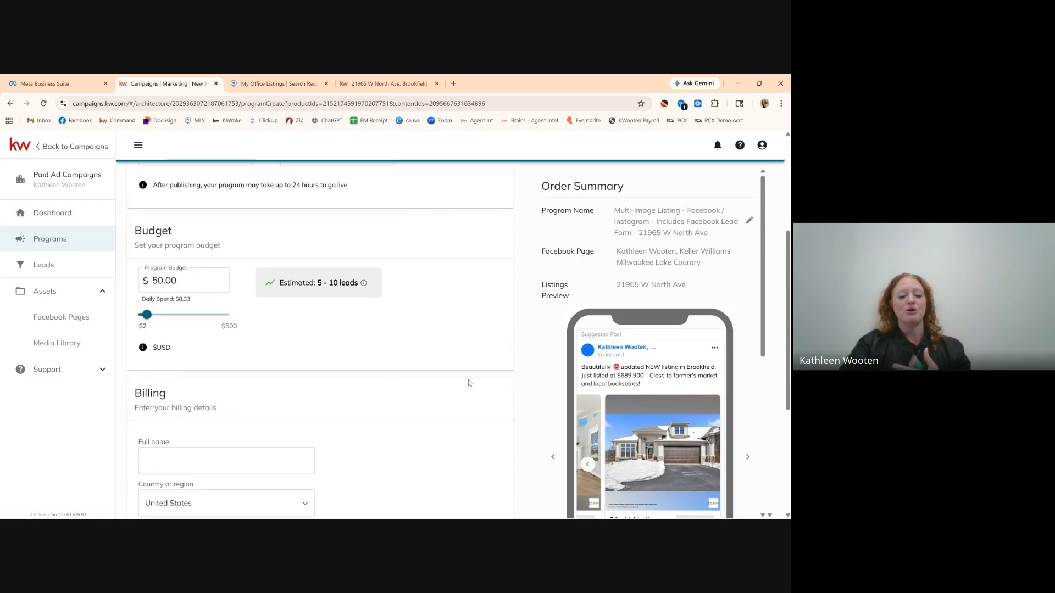
scroll(461, 322, "down", 1)
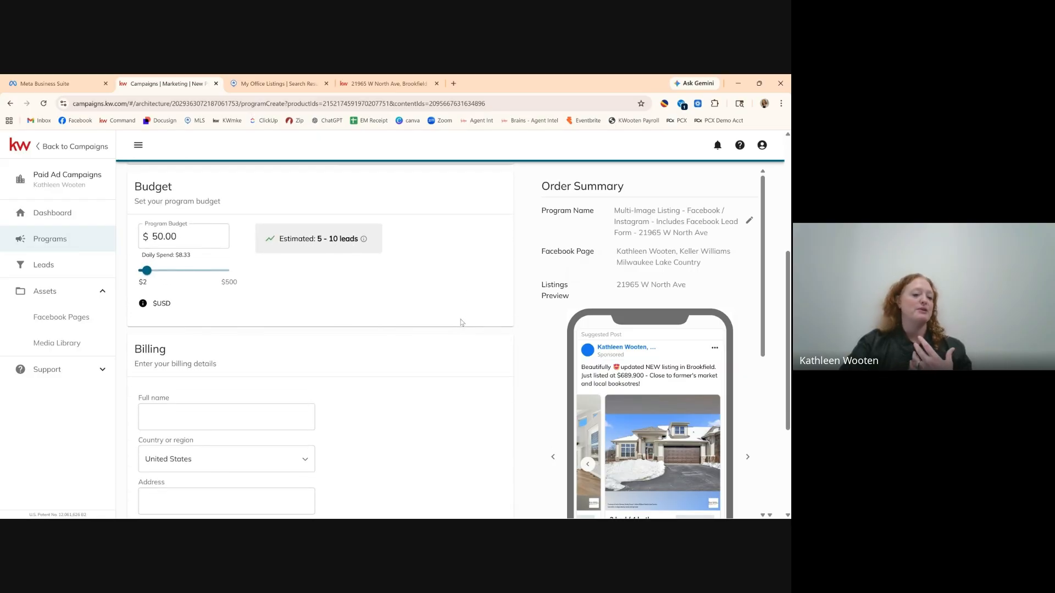
scroll(447, 277, "up", 1)
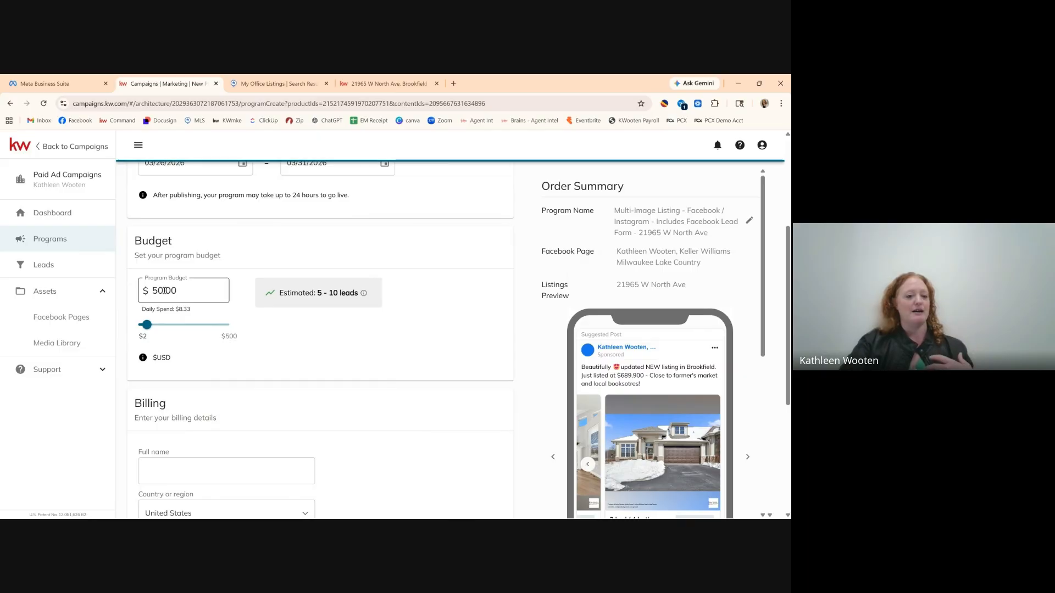
Lower the program budget from $50.00 to $20.00.
left_click_drag(161, 291, 154, 290)
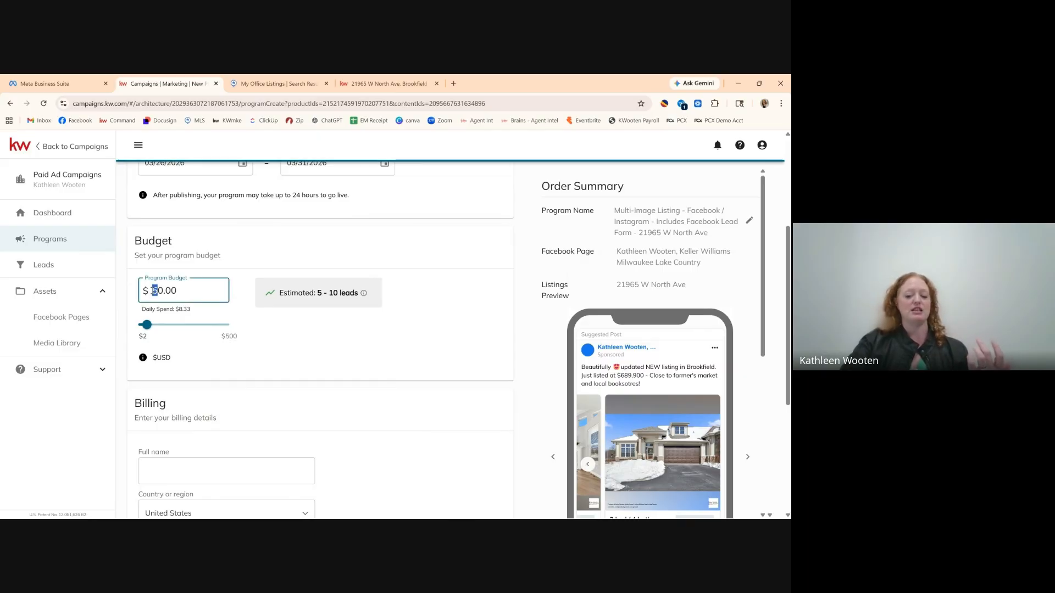
type("2")
left_click(341, 323)
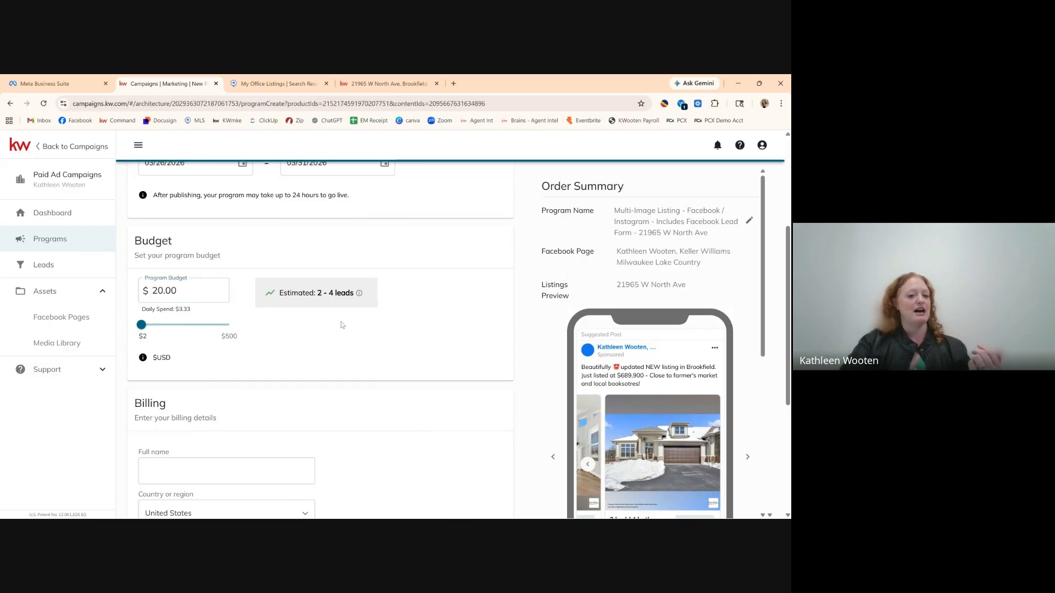
scroll(399, 257, "up", 1)
scroll(399, 258, "up", 1)
scroll(400, 257, "down", 1)
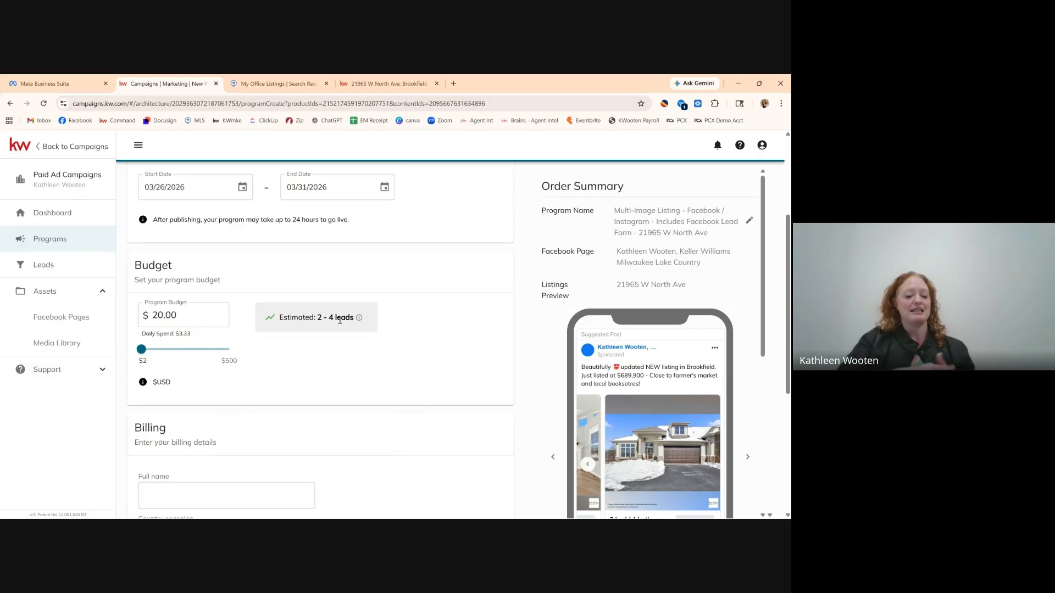
Raise the budget to $30.00 ($5.00 daily, 3–6 leads) and review the $30.00 total.
left_click(158, 315)
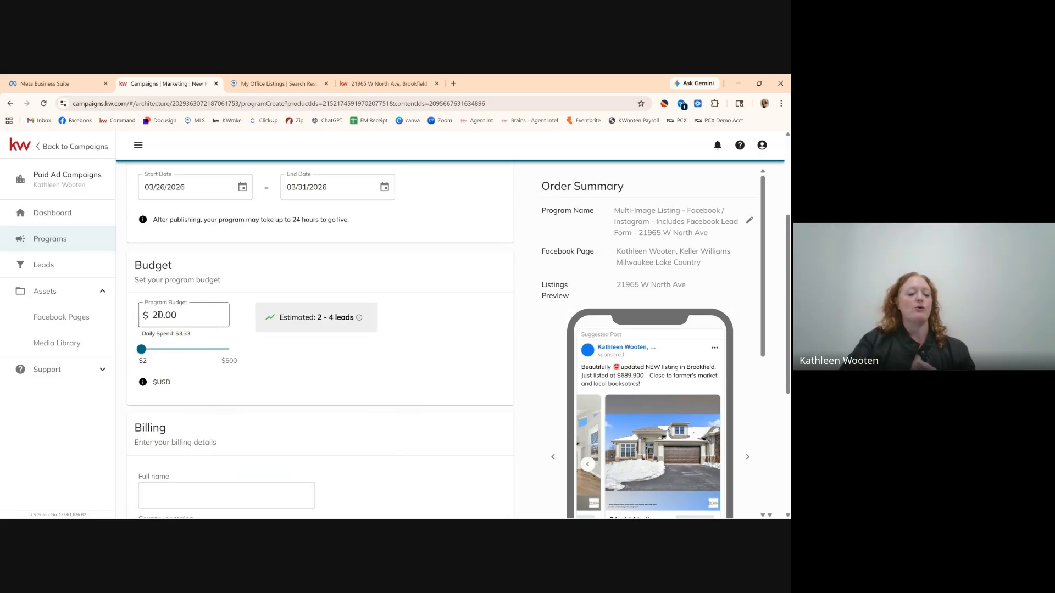
left_click_drag(159, 315, 153, 314)
type("3")
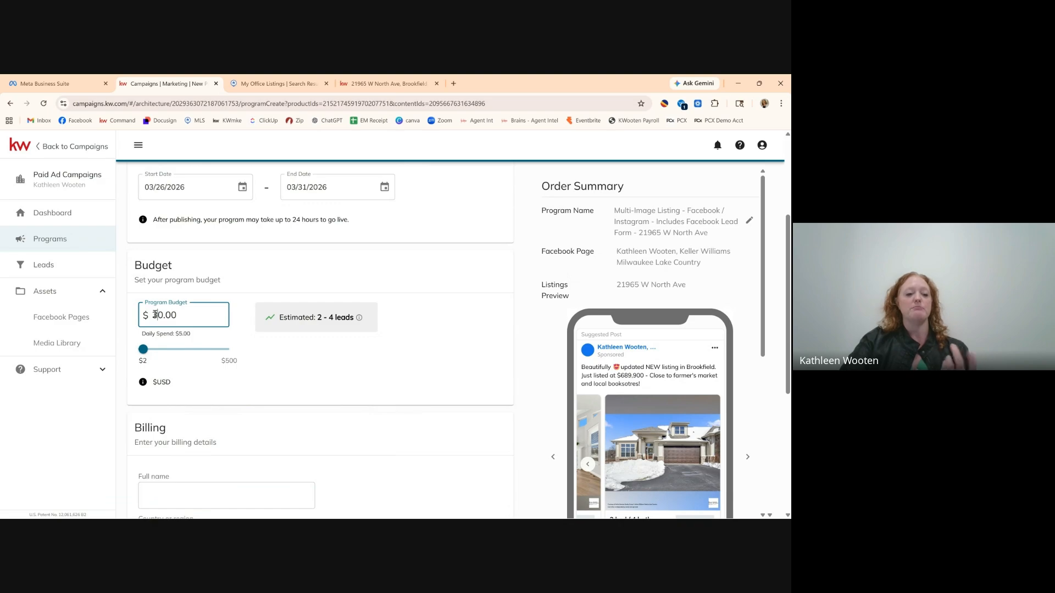
left_click(280, 356)
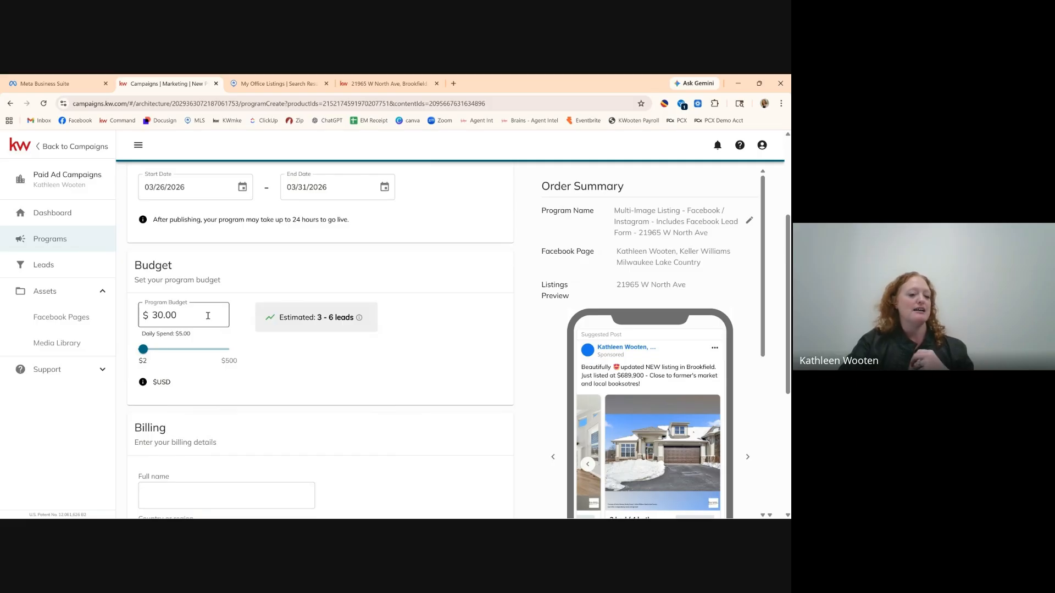
scroll(255, 355, "down", 4)
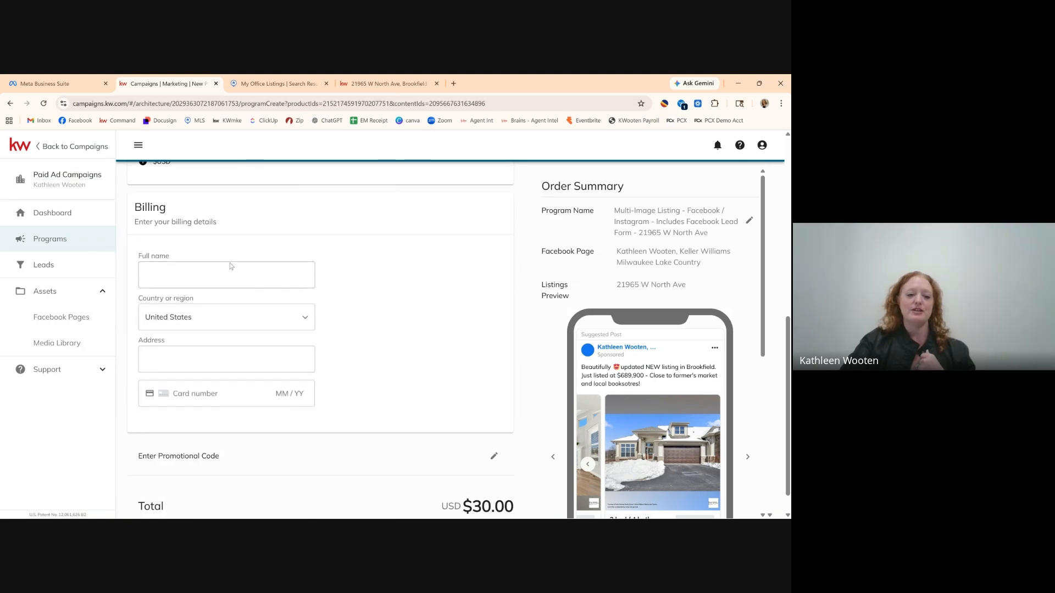
scroll(372, 378, "down", 1)
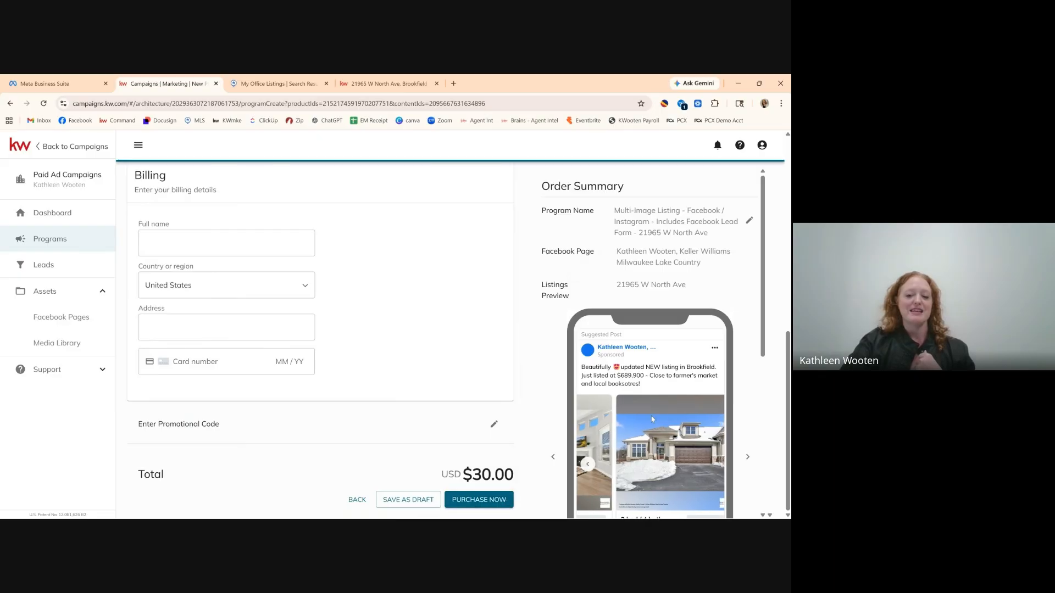
scroll(431, 283, "up", 2)
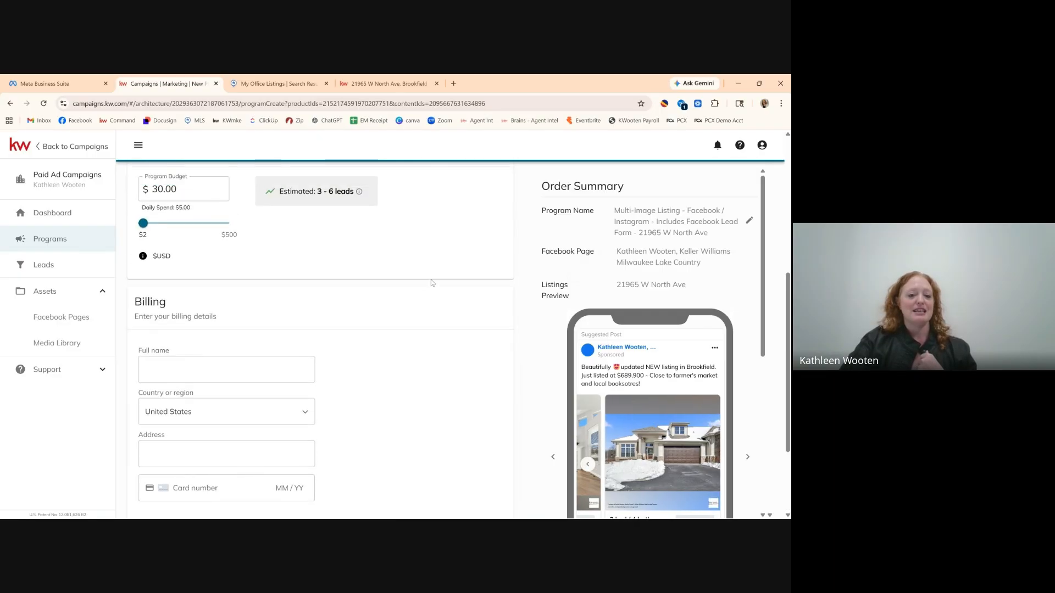
scroll(431, 283, "up", 5)
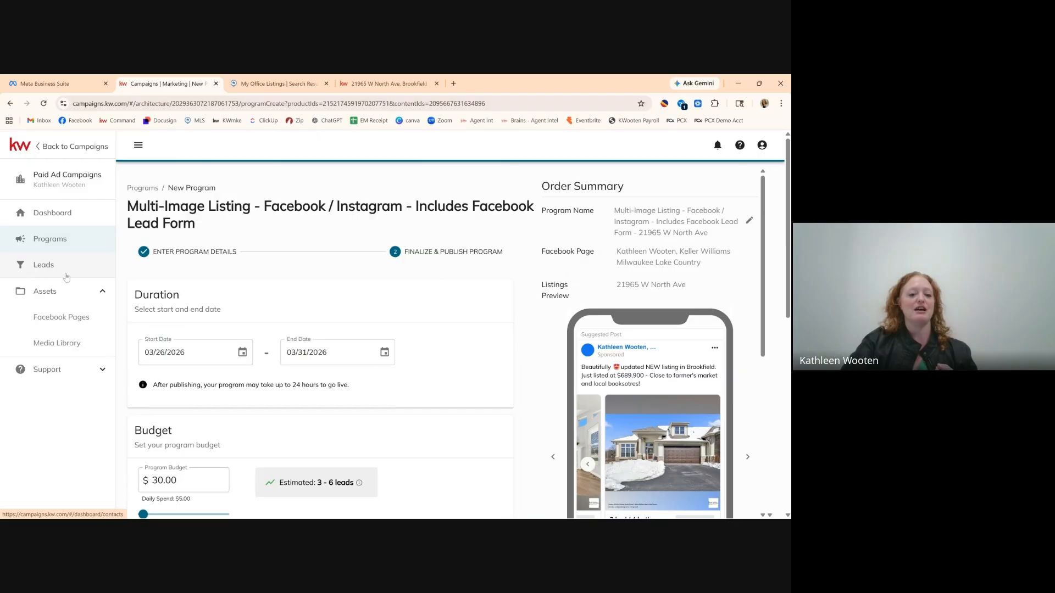
scroll(428, 460, "down", 10)
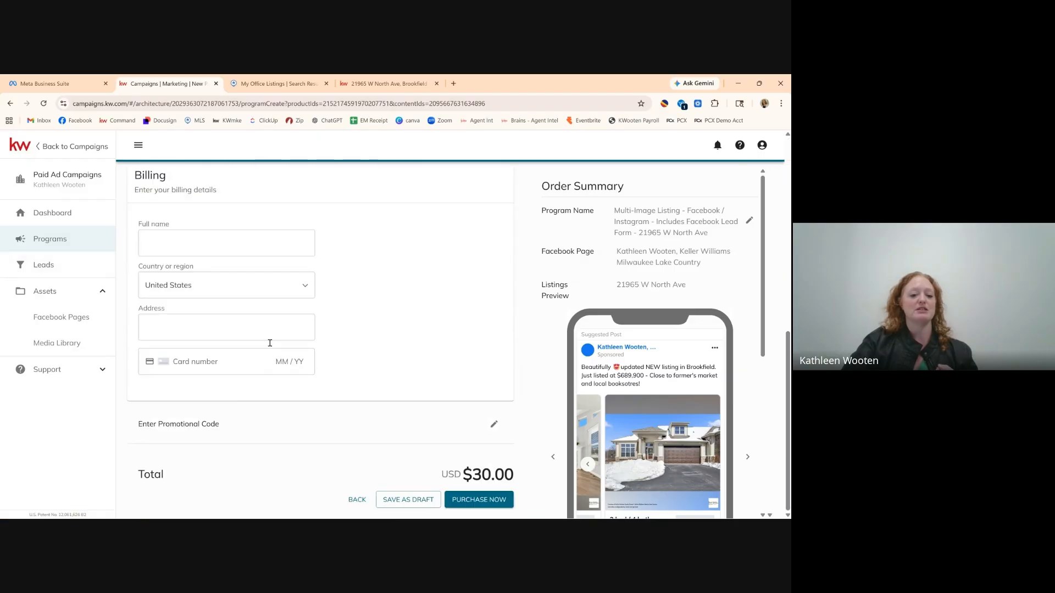
Save the listing ad as a draft, check the empty Leads page, and open a new tab.
left_click(411, 504)
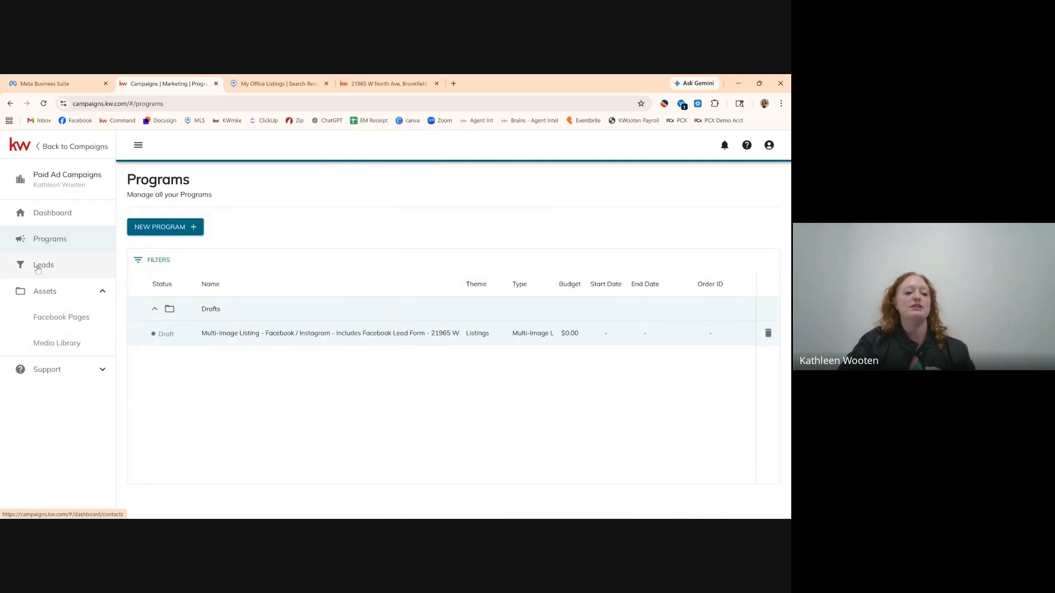
left_click(37, 268)
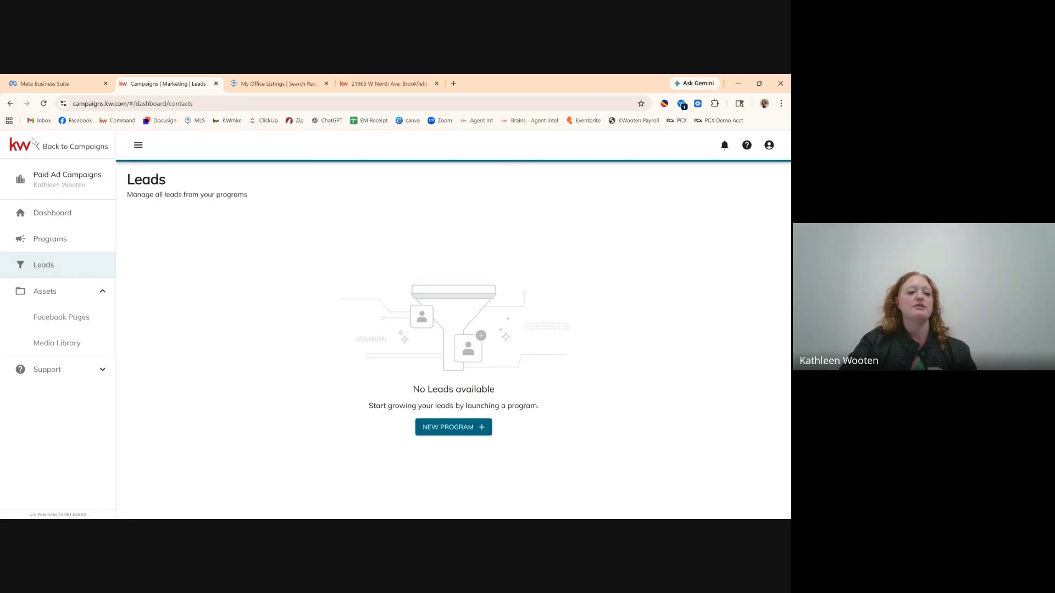
left_click(454, 84)
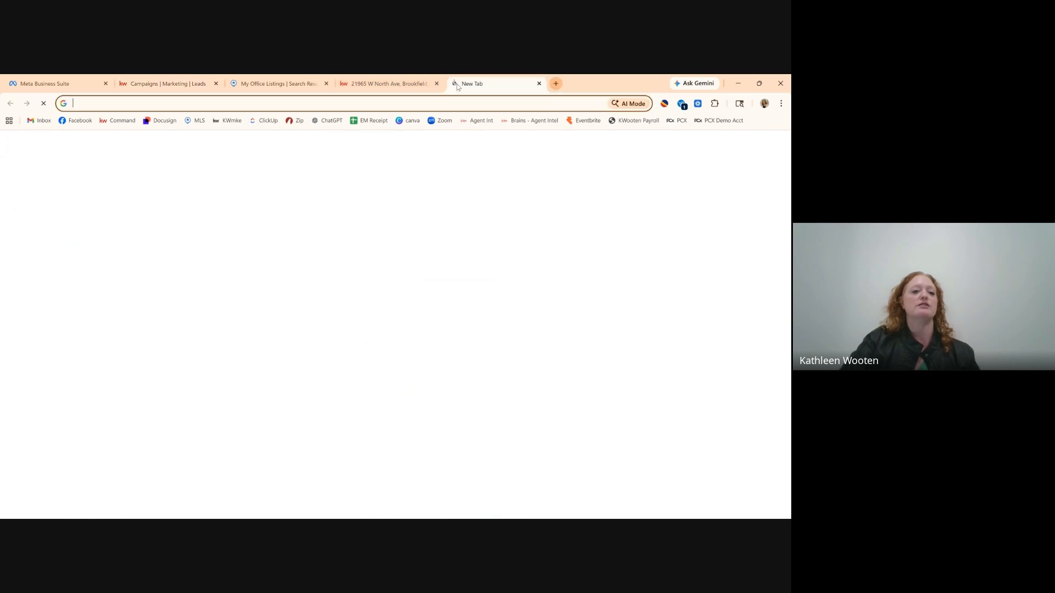
Load the KW Command dashboard and review its tasks, goals, profit share and recent leads.
left_click(118, 120)
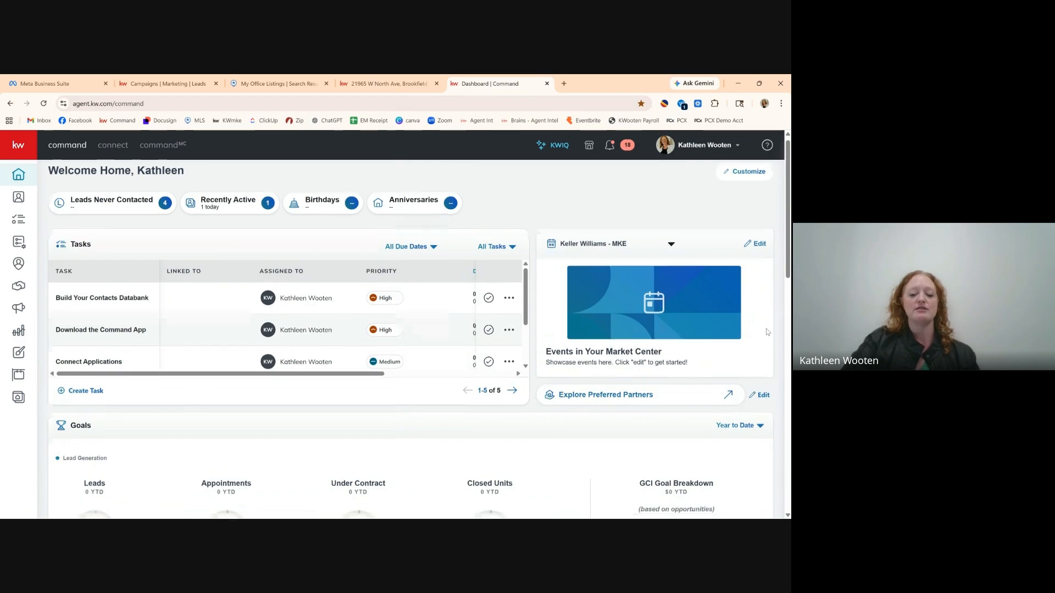
scroll(752, 332, "down", 4)
scroll(768, 331, "down", 8)
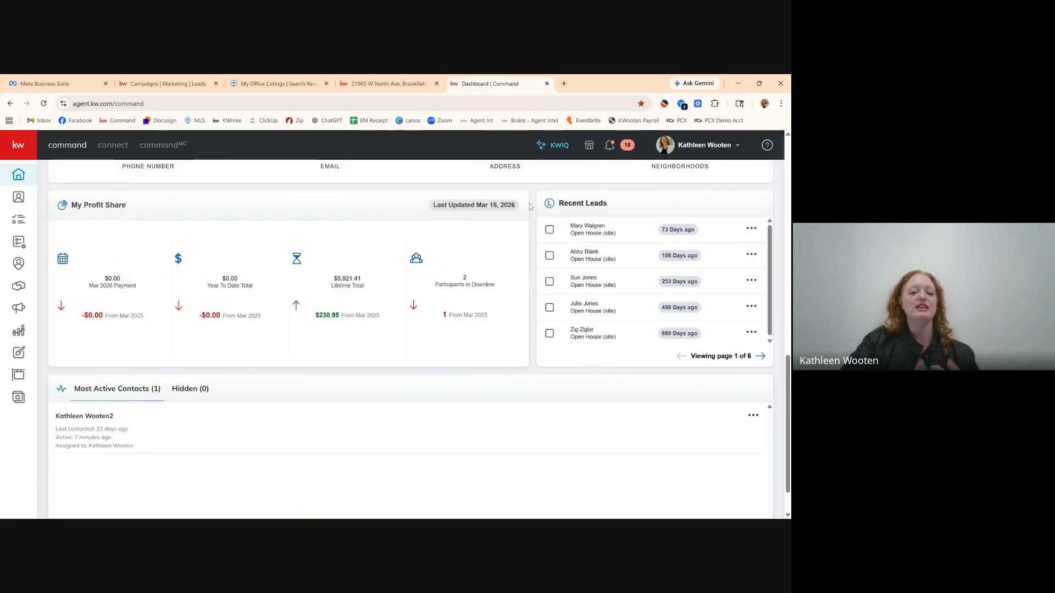
scroll(530, 206, "up", 10)
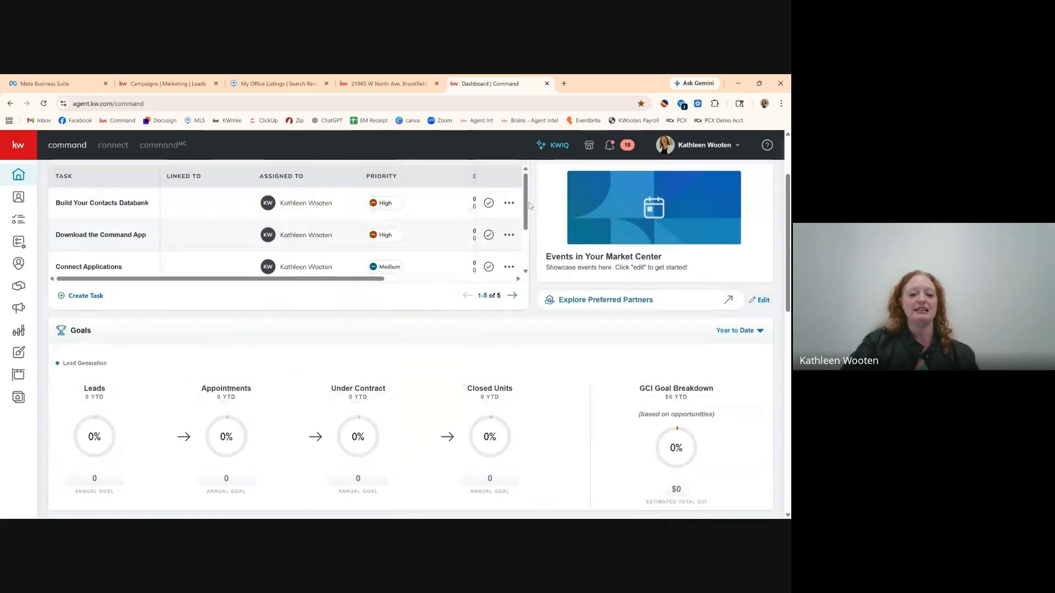
scroll(530, 206, "up", 2)
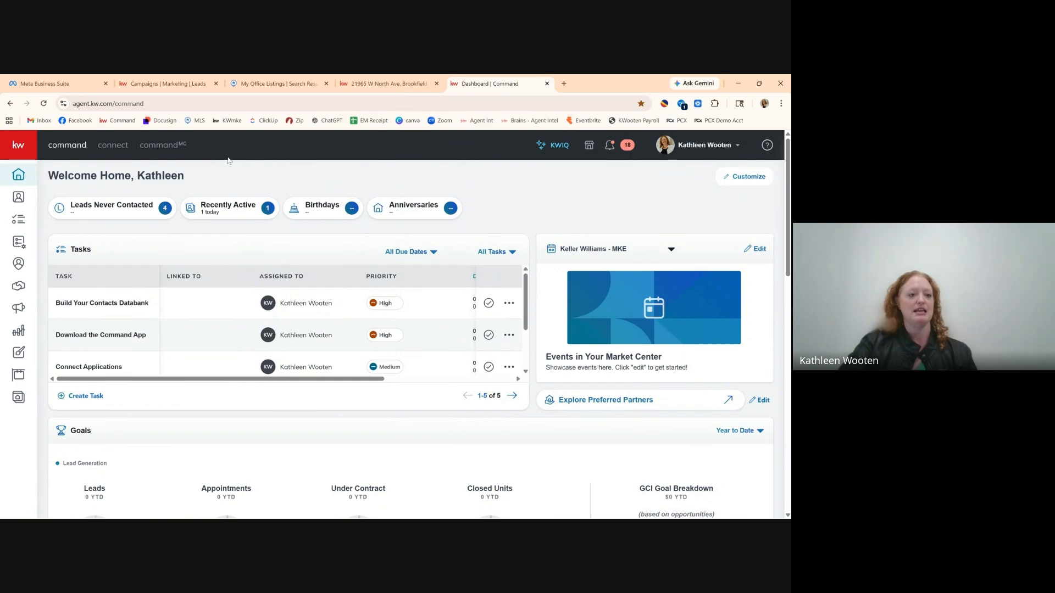
left_click(78, 85)
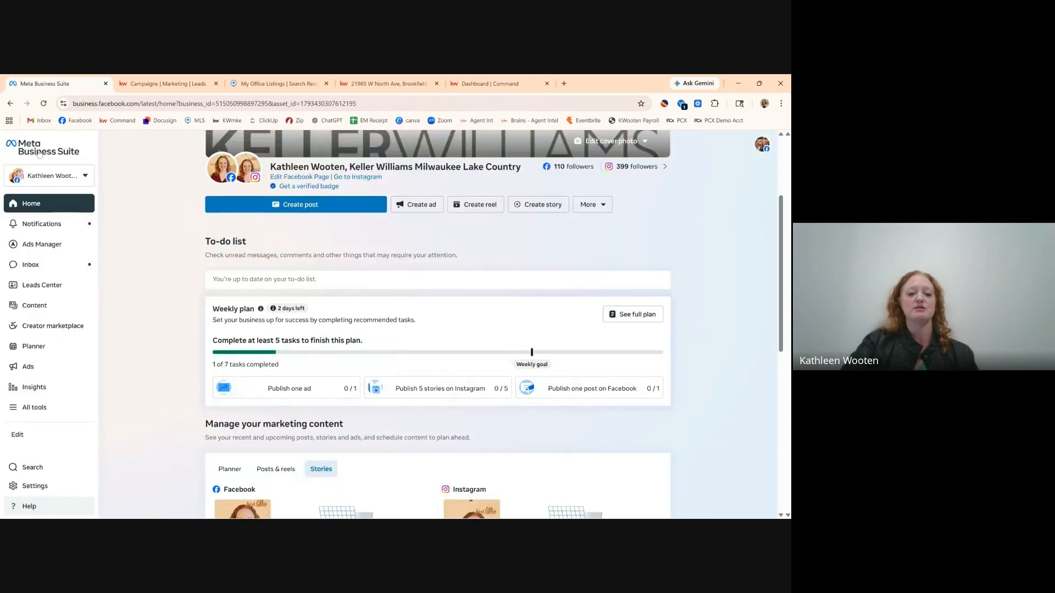
Check Meta Business Suite's Leads Center showing zero leads, then return to the KW leads page.
left_click(67, 292)
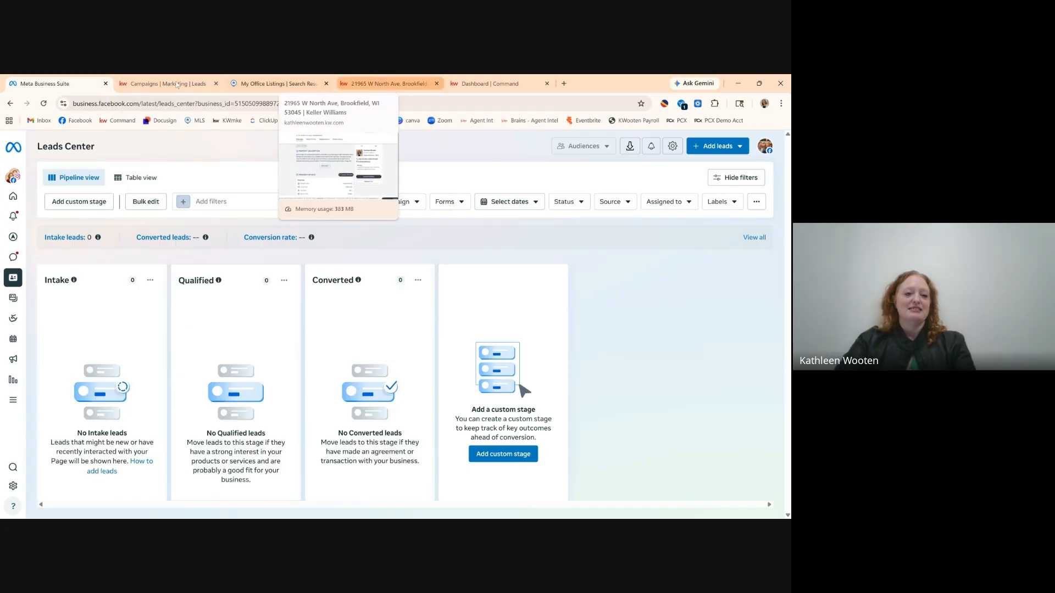
left_click(173, 83)
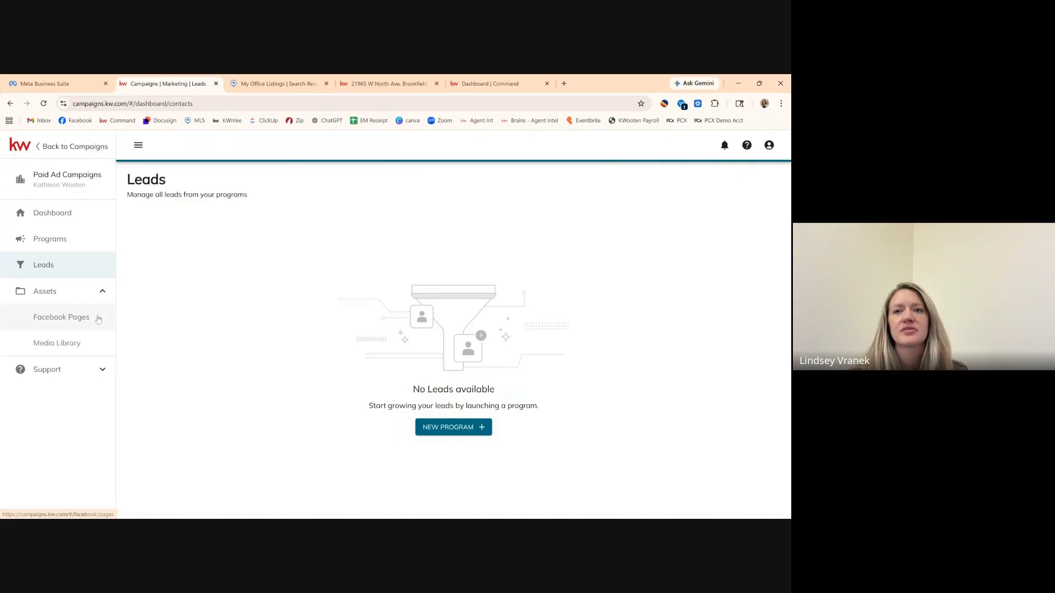
Start a Non-Listing Multi-Image Carousel lead program from the Quick Start grid.
left_click(58, 219)
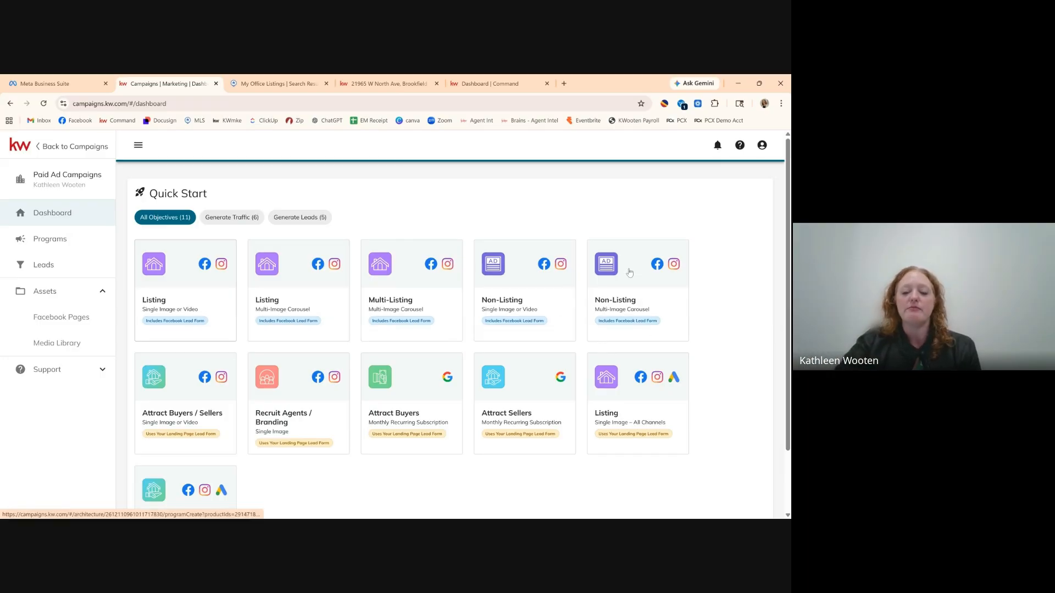
left_click(599, 279)
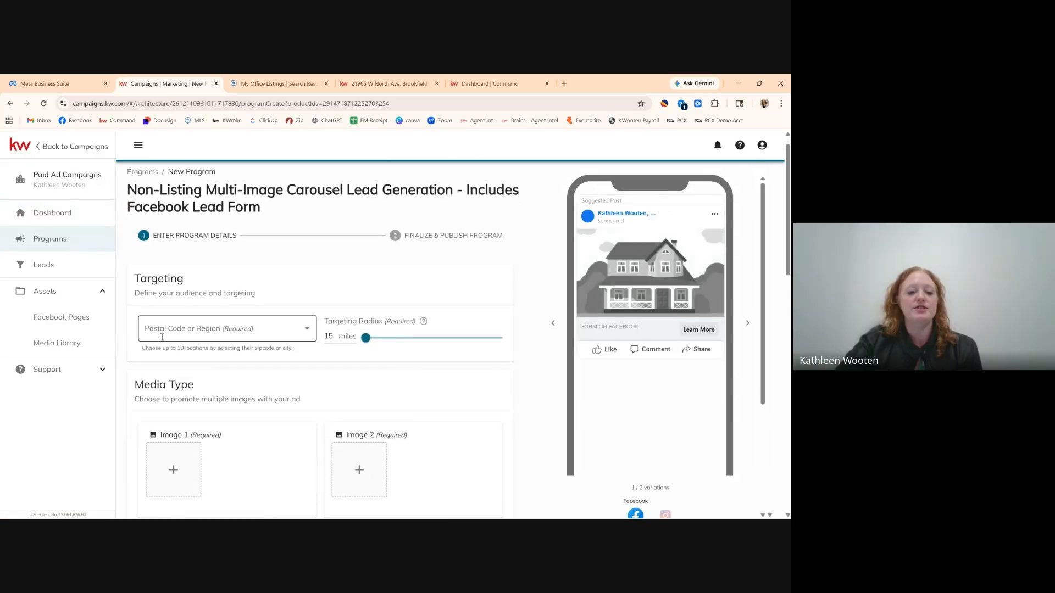
Target the carousel lead ad at postal code 53029, Hartland, WI, and review the form.
left_click(179, 329)
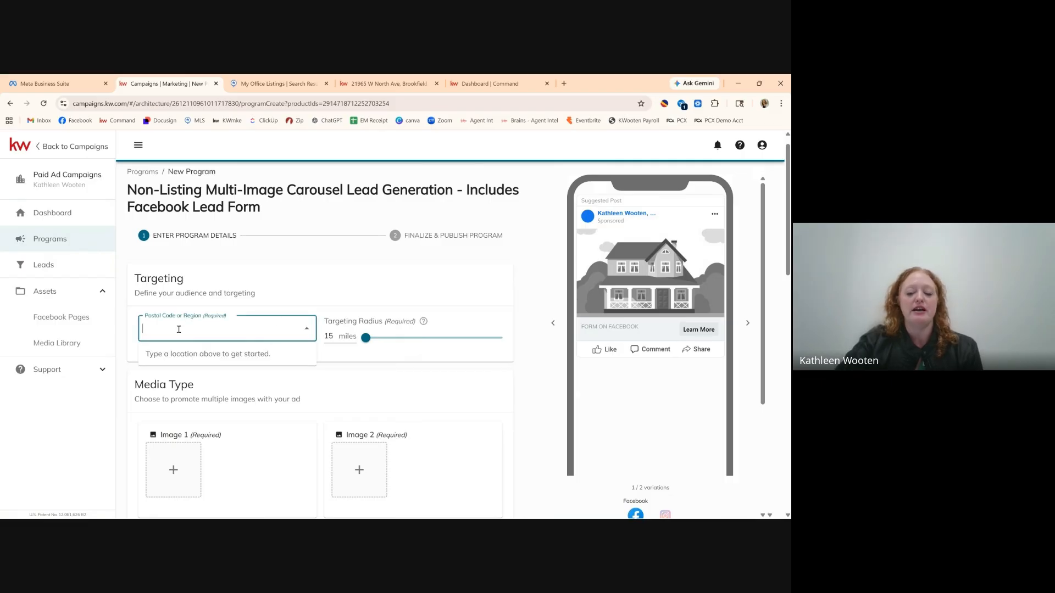
type("53029")
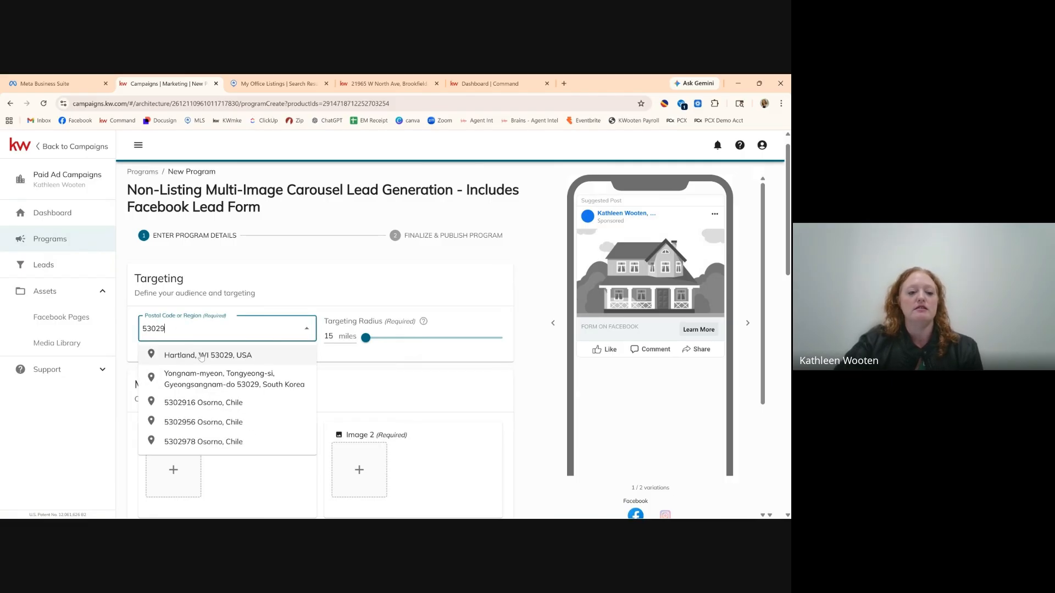
left_click(201, 356)
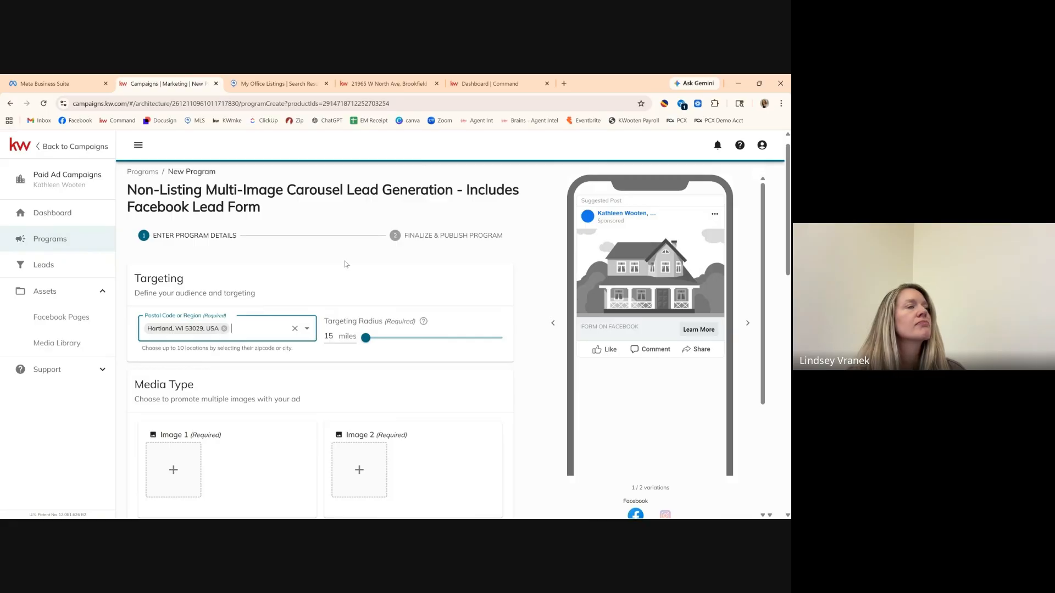
scroll(519, 348, "down", 1)
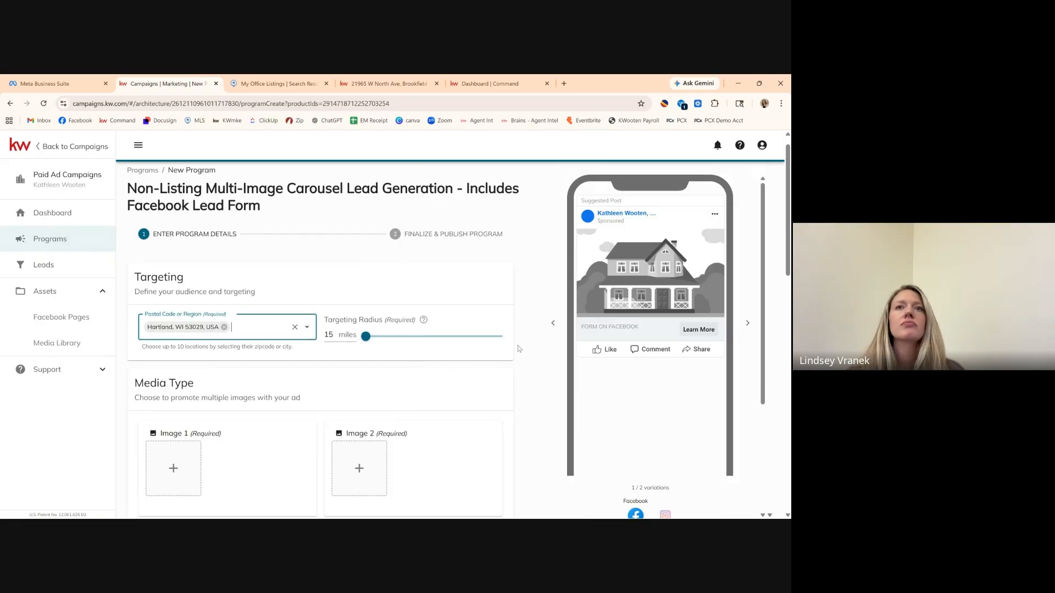
scroll(519, 349, "down", 1)
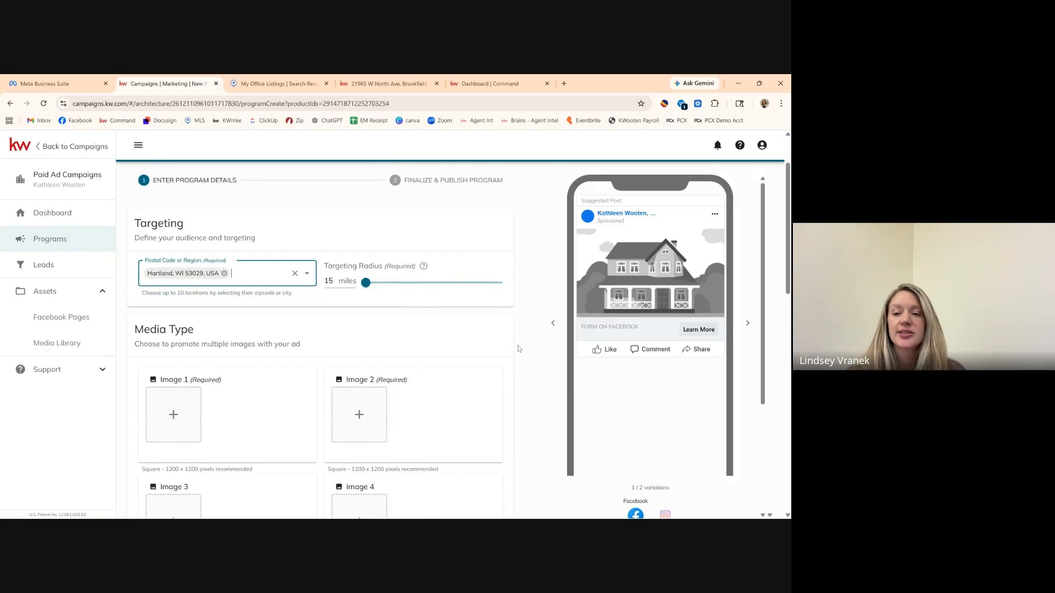
scroll(519, 349, "down", 1)
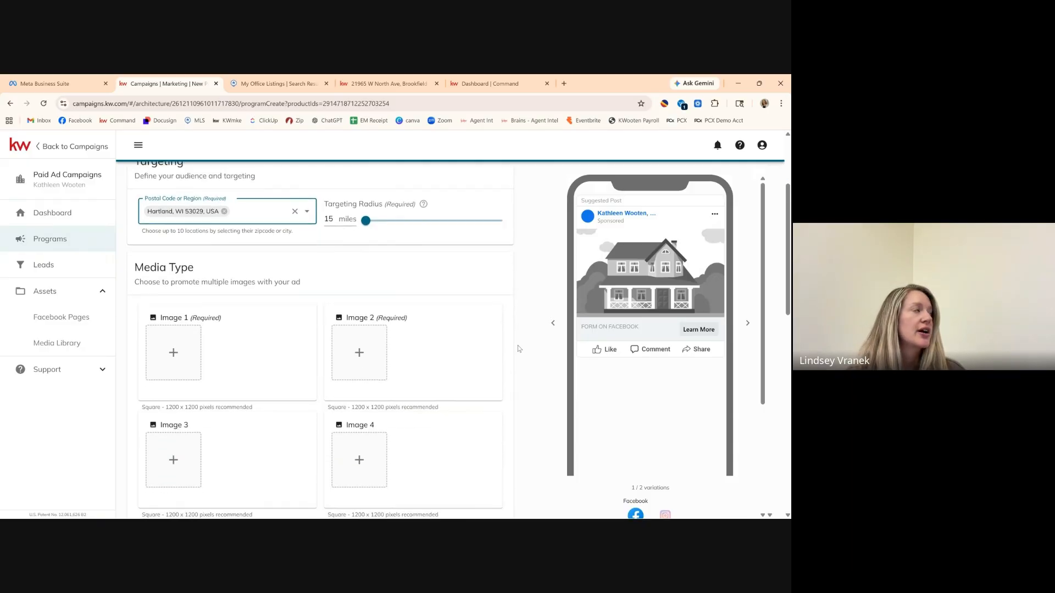
scroll(519, 349, "up", 3)
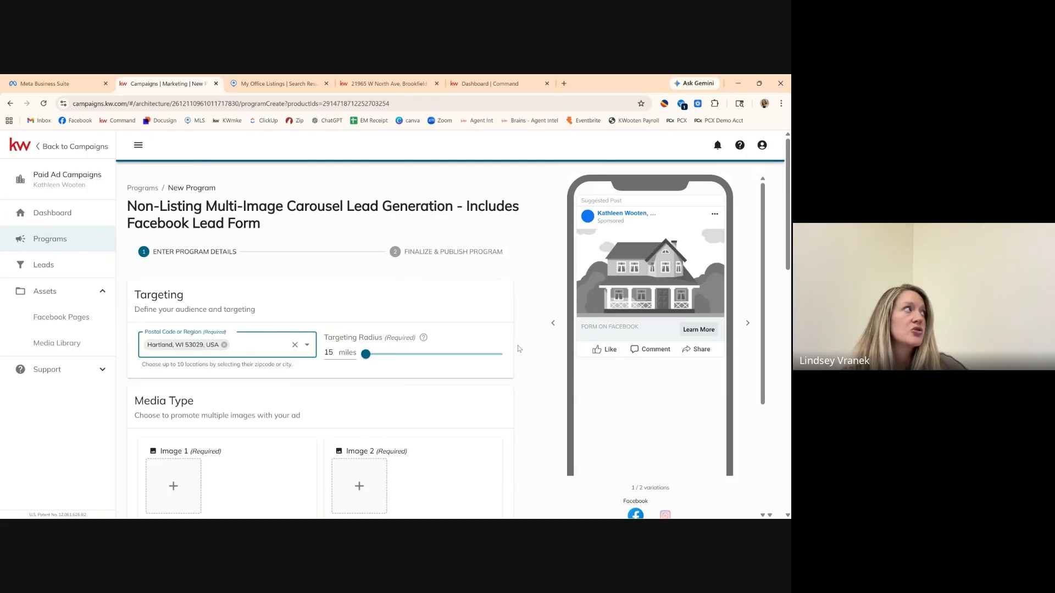
left_click(57, 83)
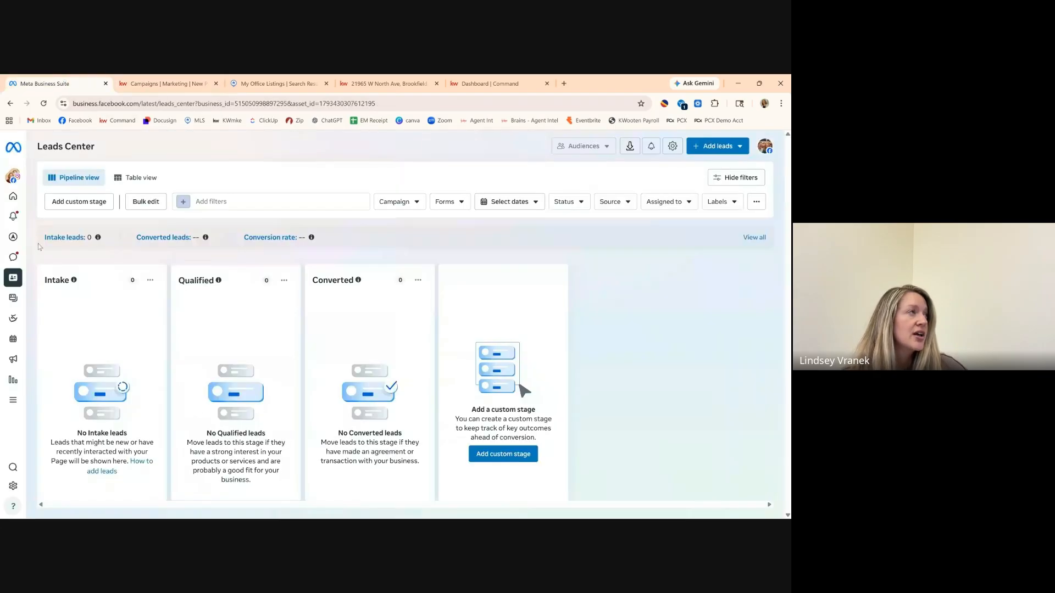
View the Ads Manager campaign list, then confirm Leads Center shows zero intake, qualified and converted leads.
mouse_move(16, 256)
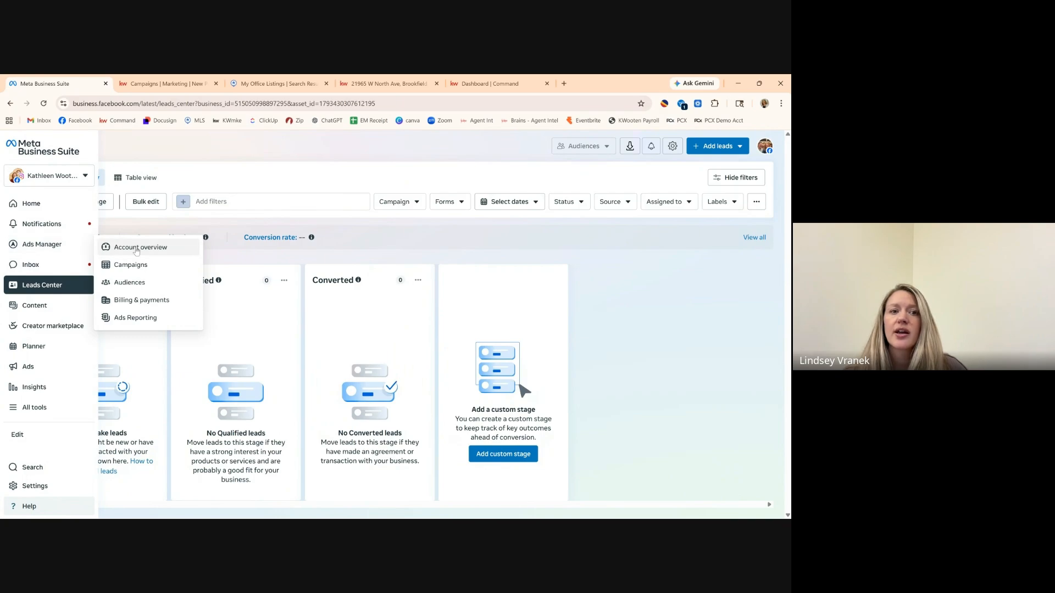
left_click(141, 265)
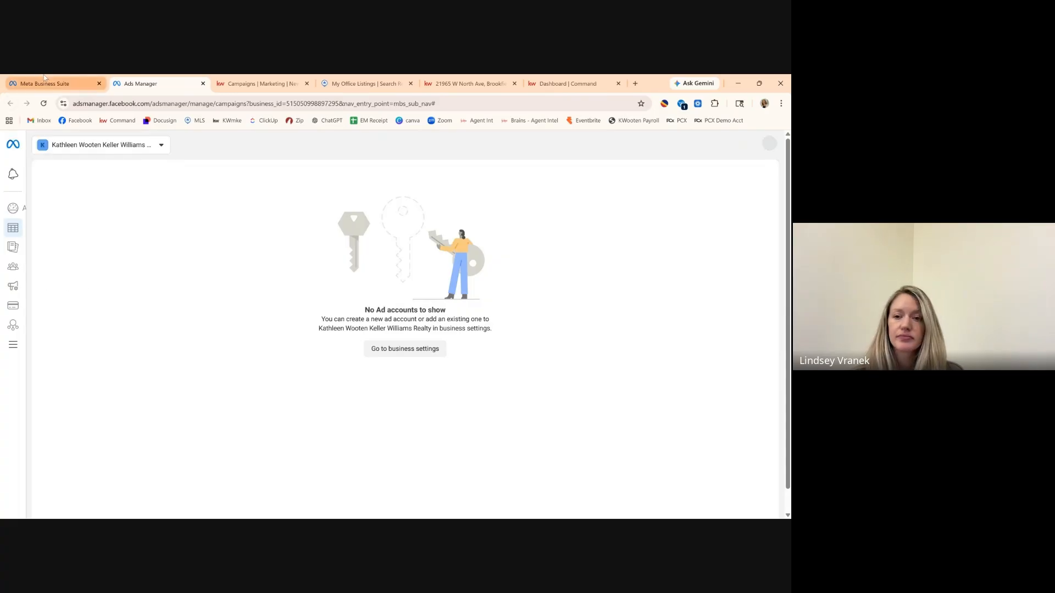
mouse_move(11, 344)
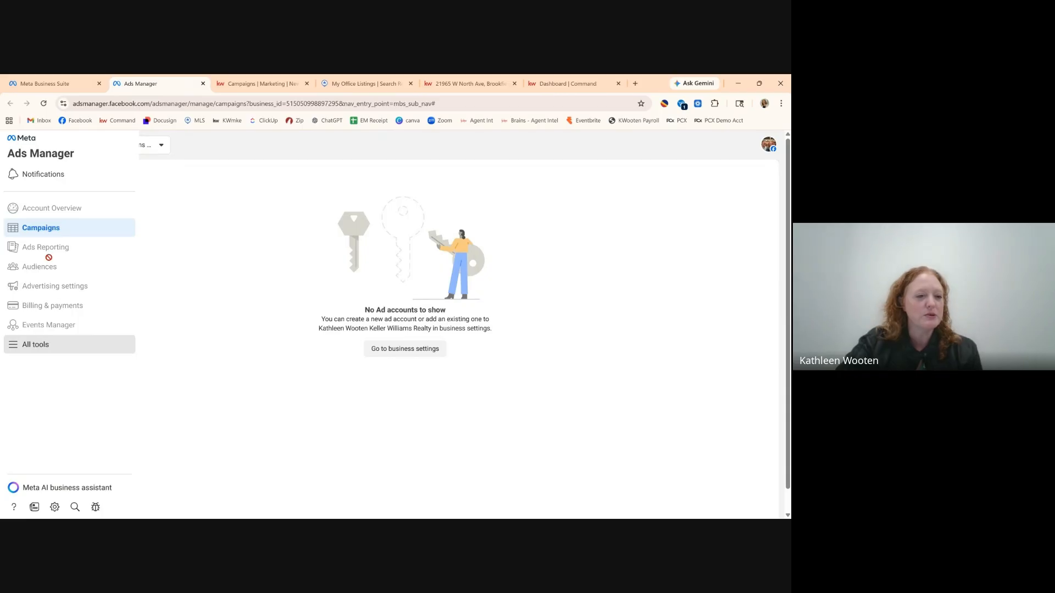
left_click(55, 83)
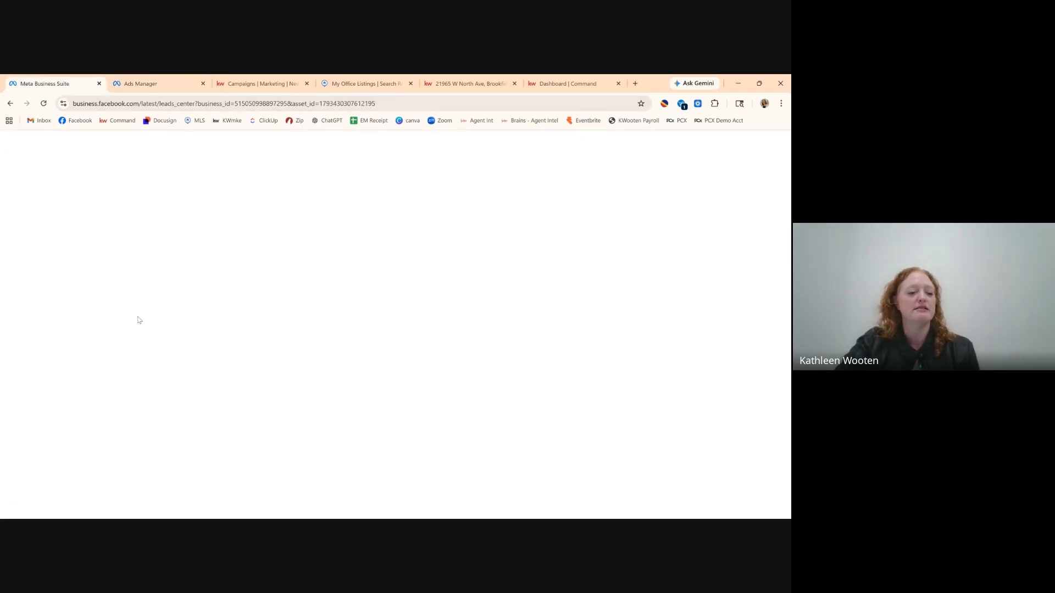
mouse_move(22, 308)
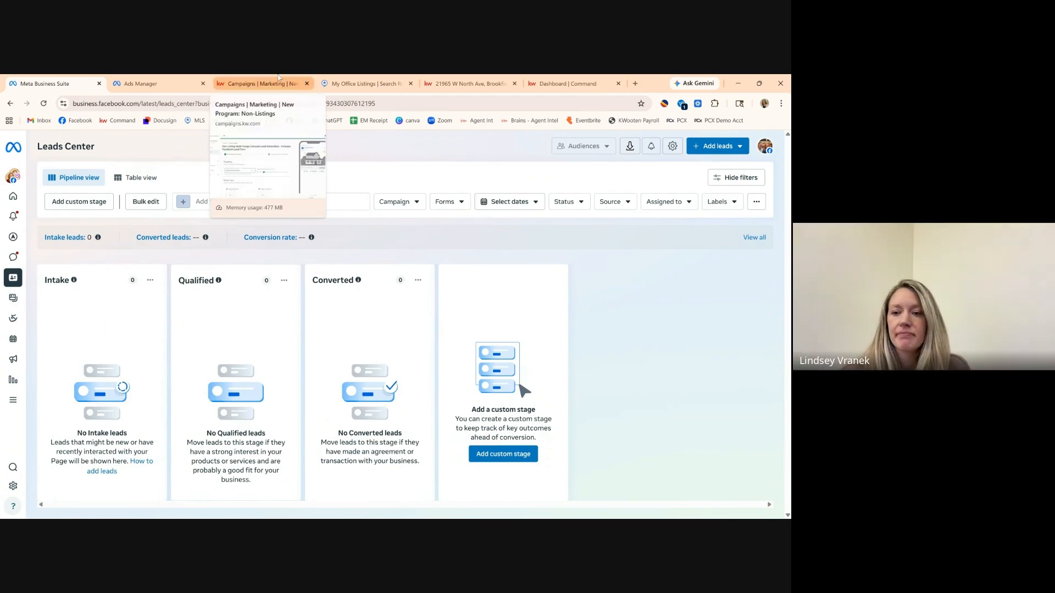
left_click(258, 78)
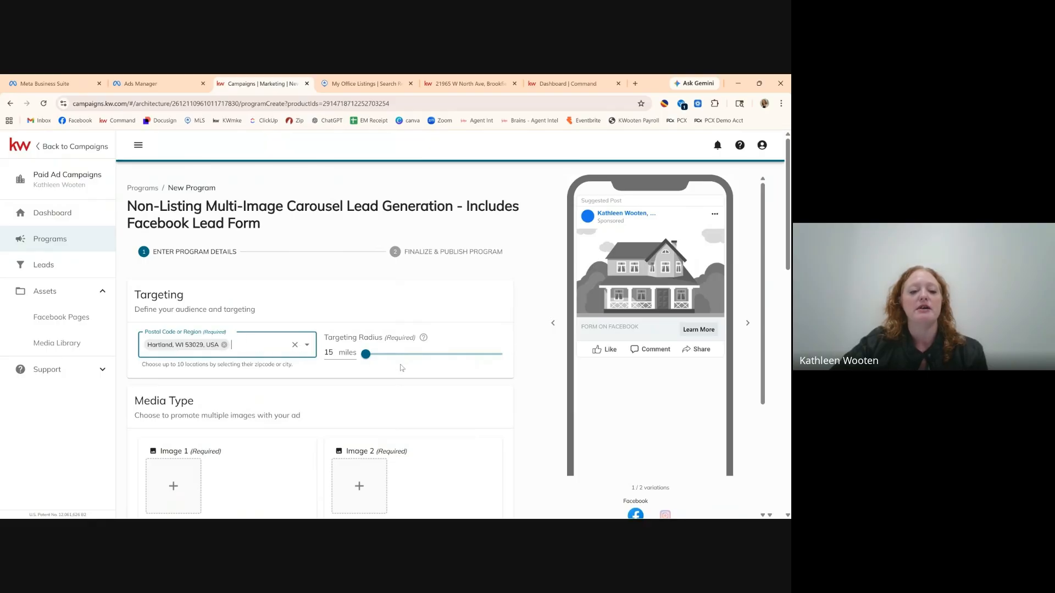
Review the carousel form's Hartland 15-mile targeting, Media Type and Lead Settings, noting both images empty.
scroll(417, 369, "down", 1)
scroll(423, 372, "down", 1)
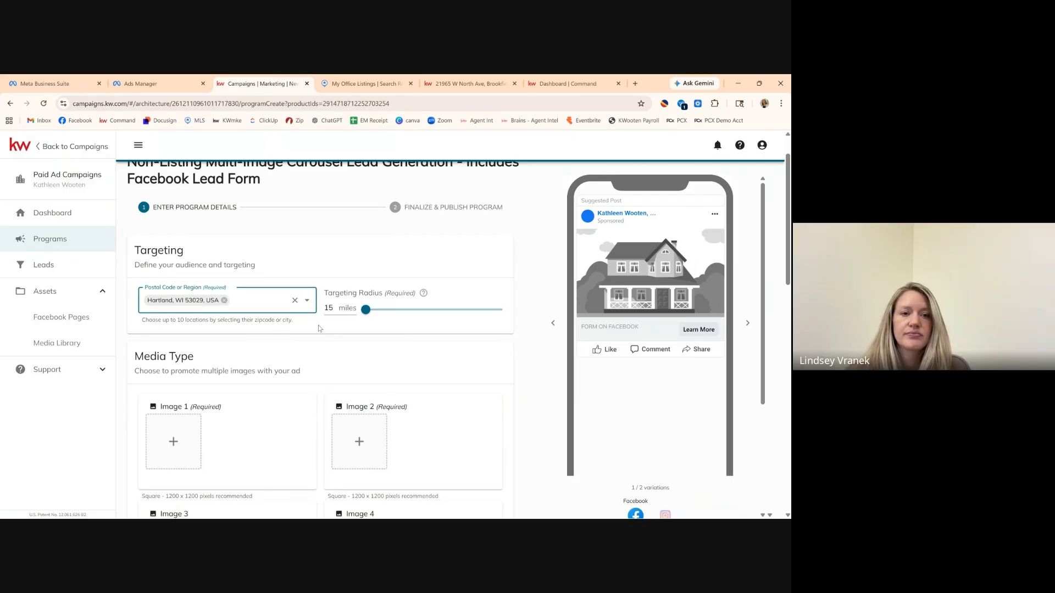
scroll(319, 328, "down", 1)
scroll(318, 328, "down", 4)
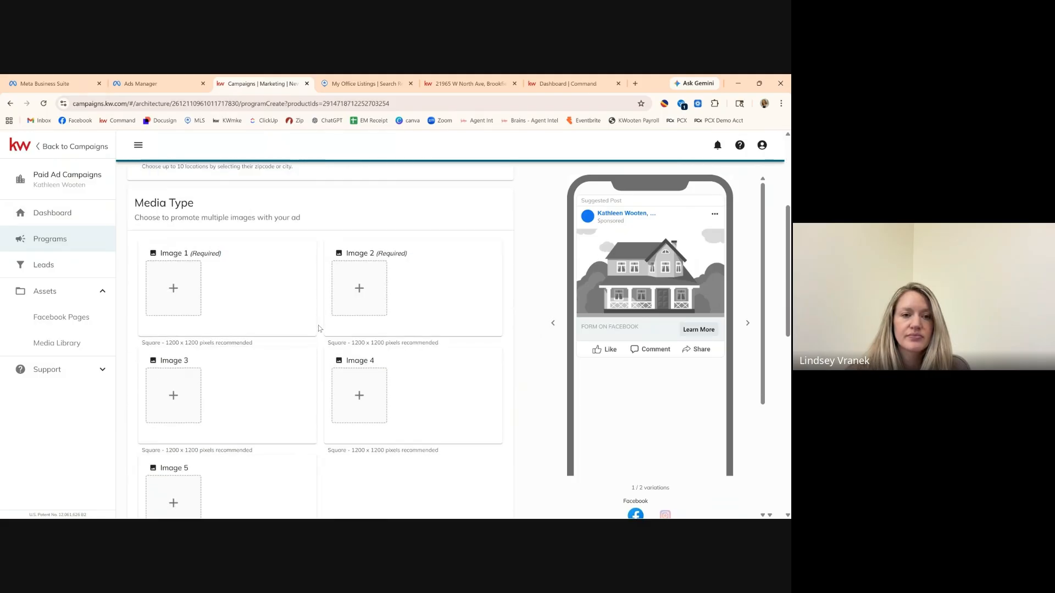
scroll(319, 329, "down", 8)
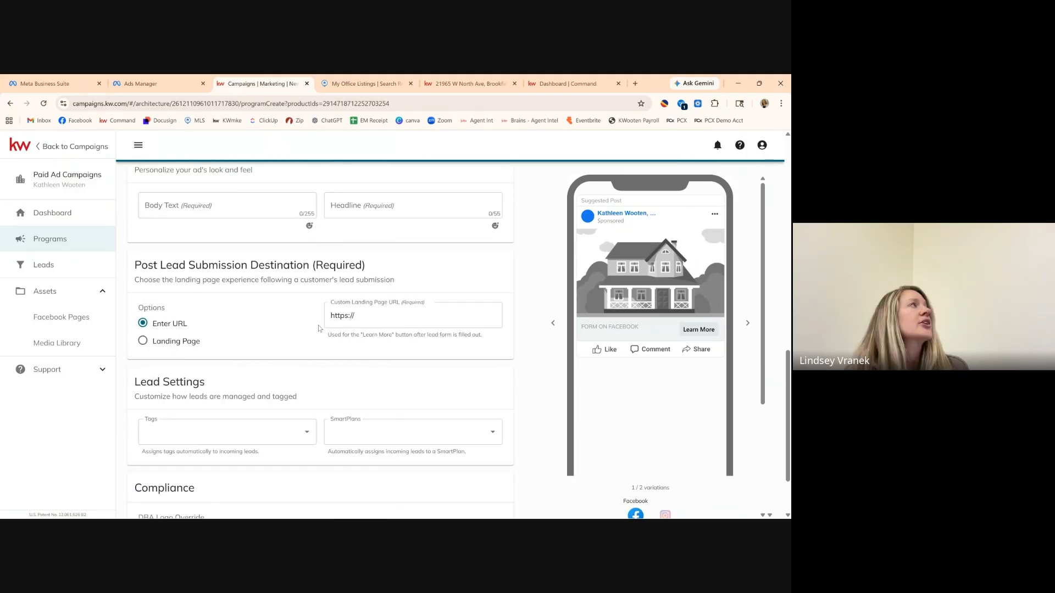
scroll(318, 328, "up", 13)
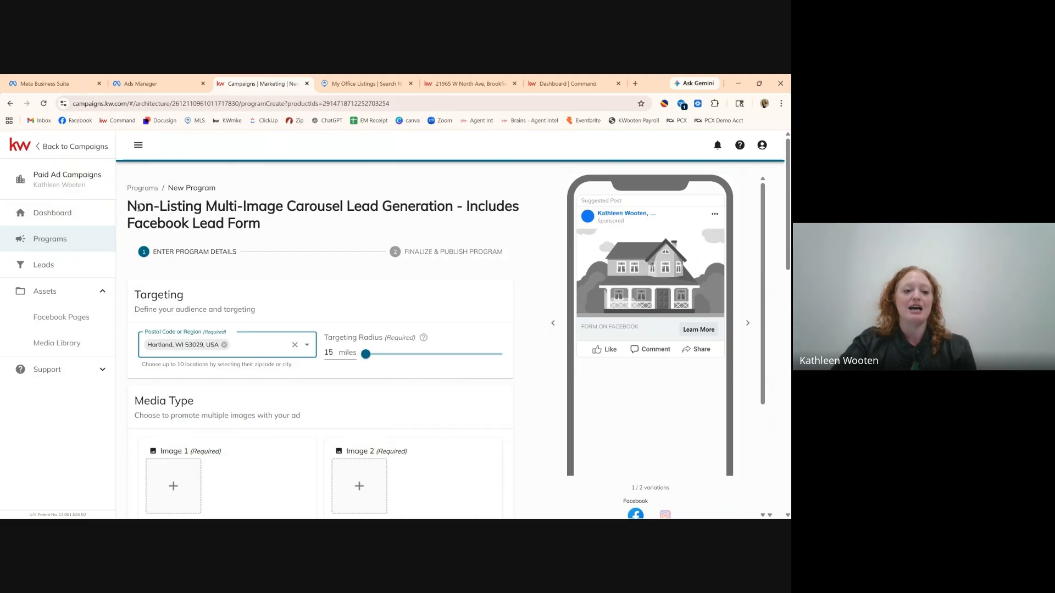
scroll(280, 392, "down", 2)
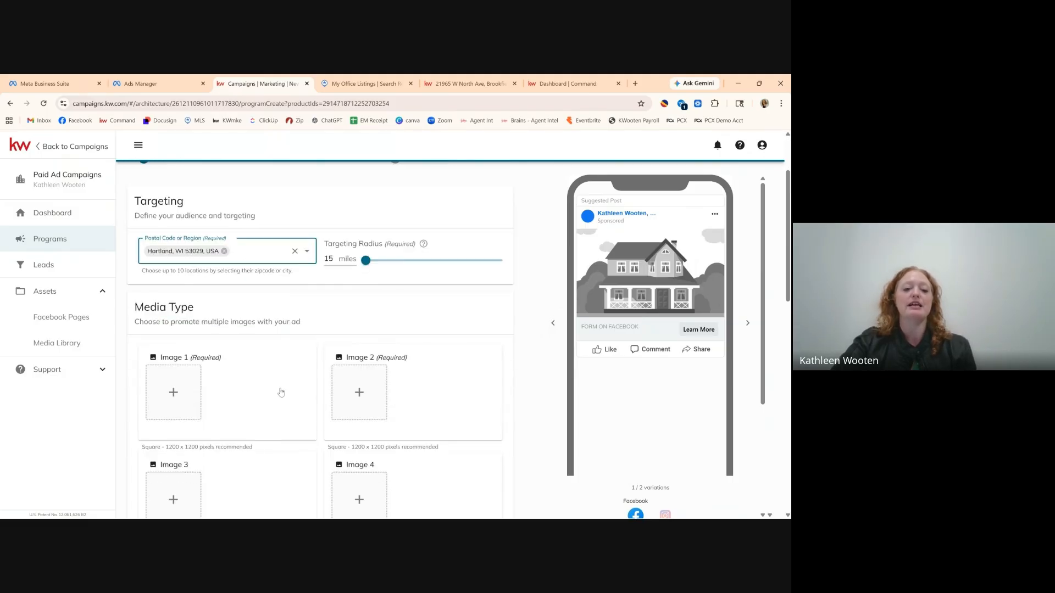
scroll(281, 392, "down", 4)
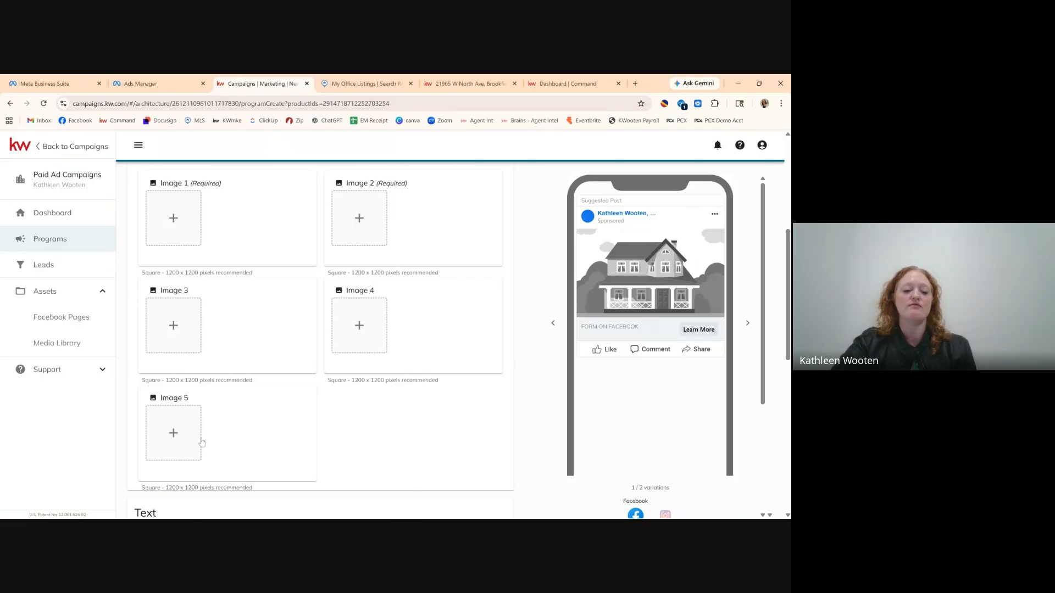
scroll(318, 367, "up", 6)
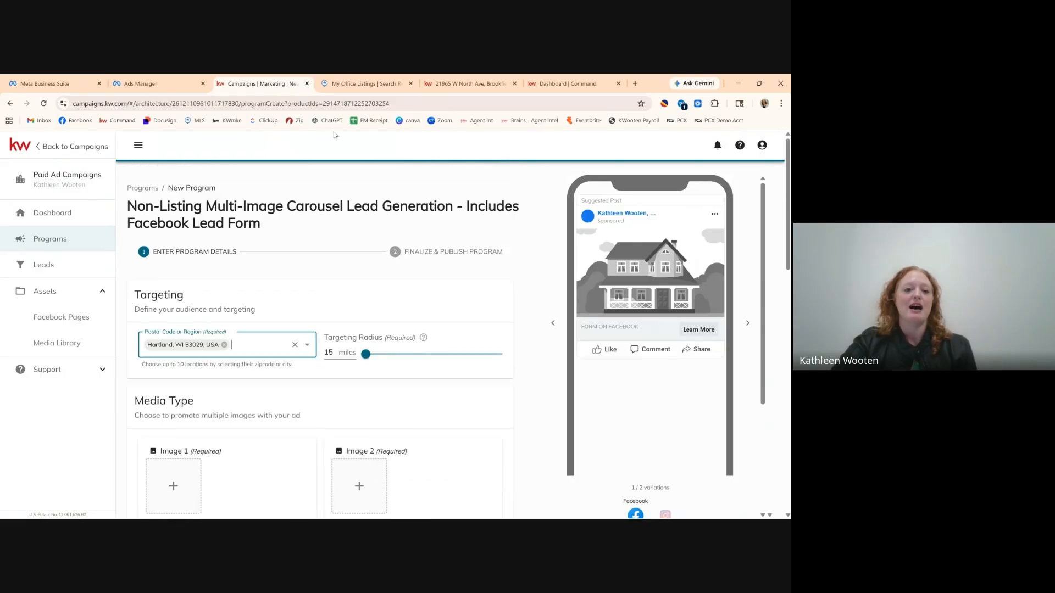
mouse_move(361, 77)
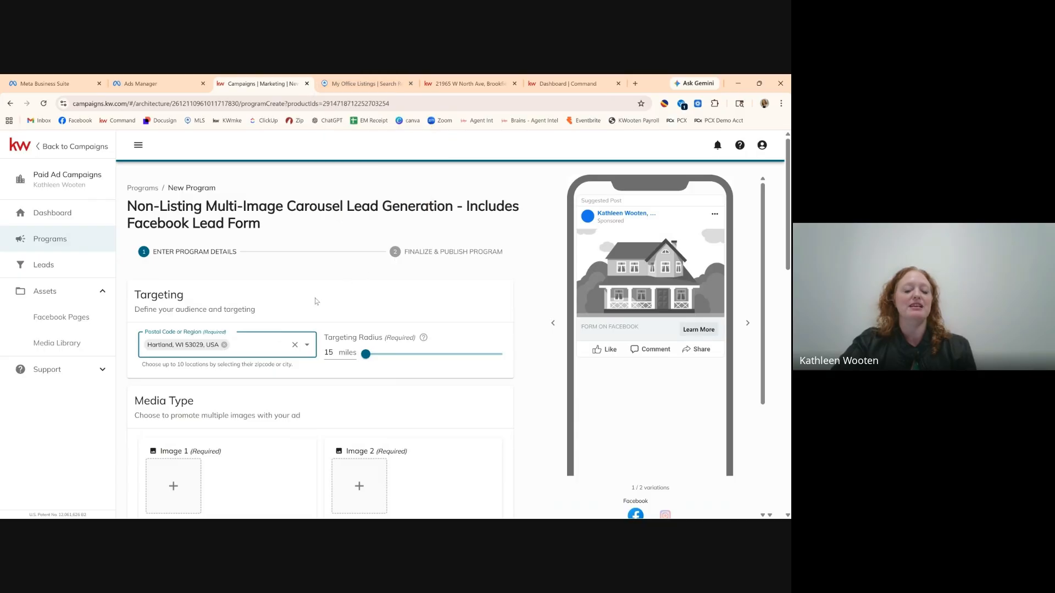
scroll(316, 301, "down", 3)
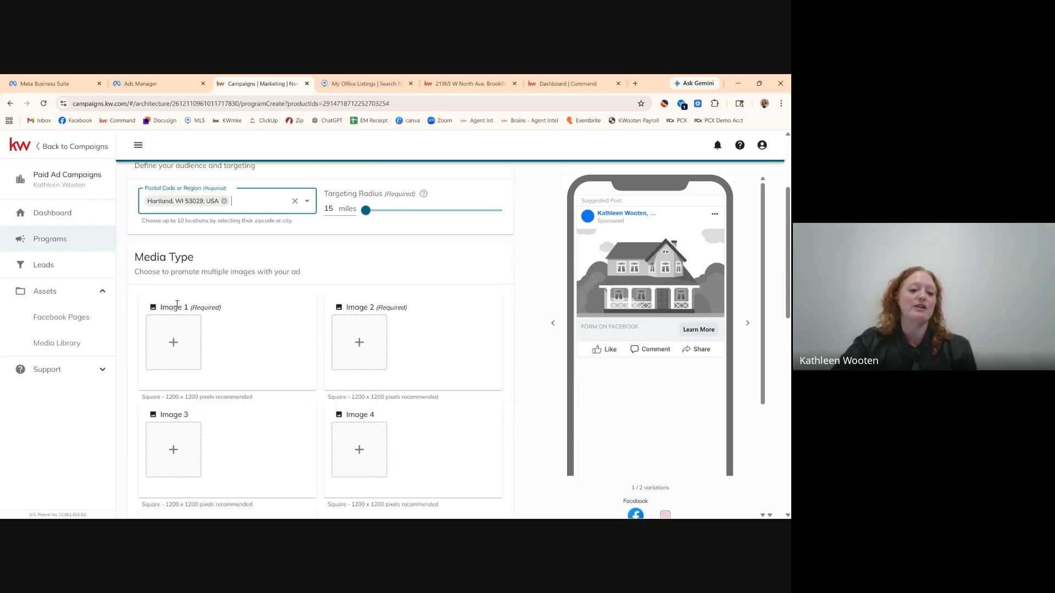
scroll(357, 265, "up", 3)
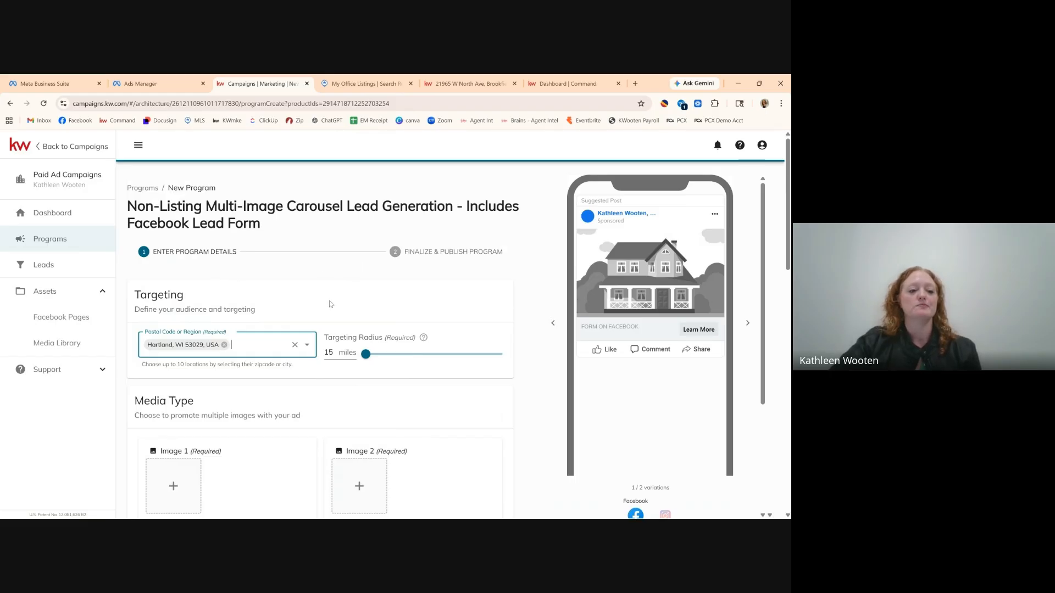
left_click(57, 213)
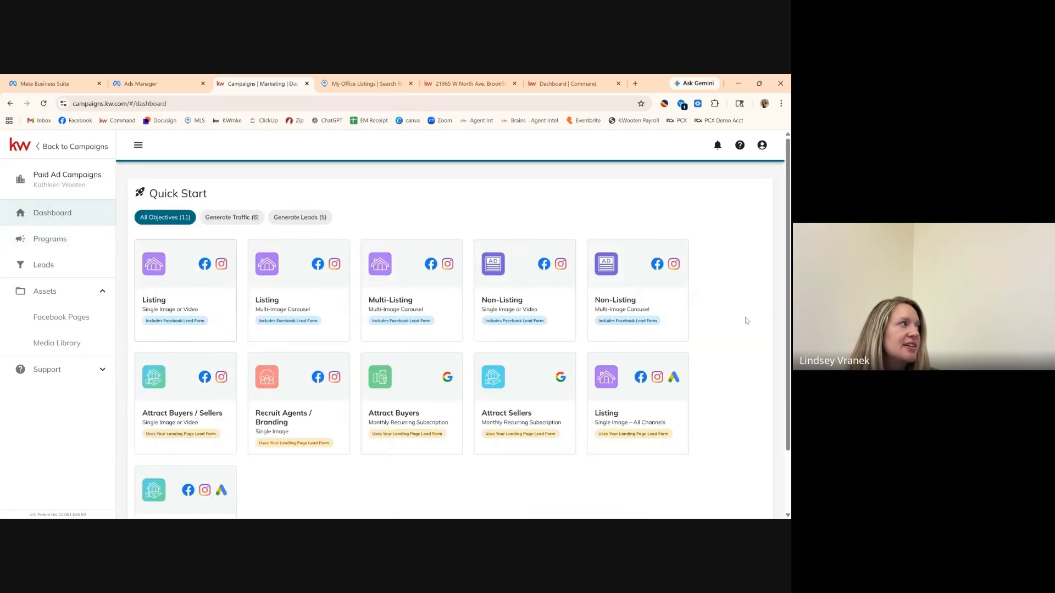
Scroll through the 11 Quick Start program cards: 6 traffic and 5 lead-generation types.
scroll(745, 317, "down", 1)
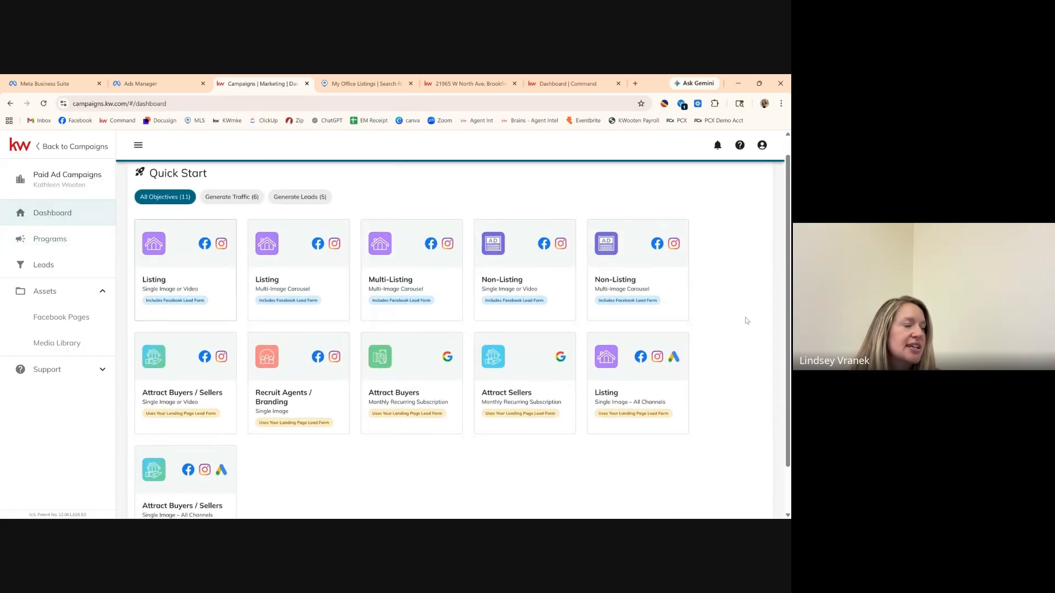
scroll(746, 320, "down", 1)
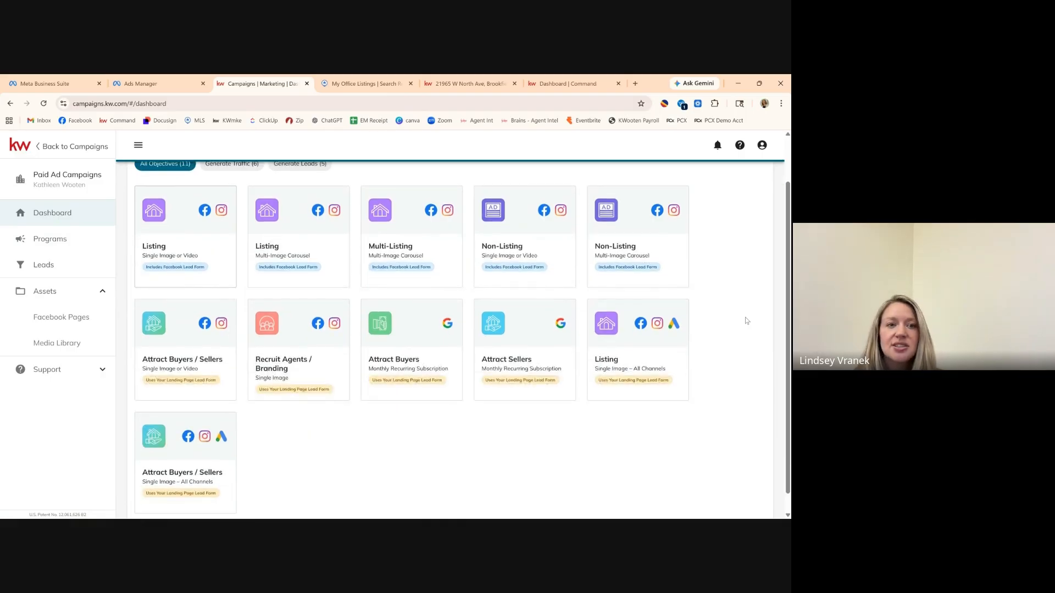
scroll(745, 320, "up", 2)
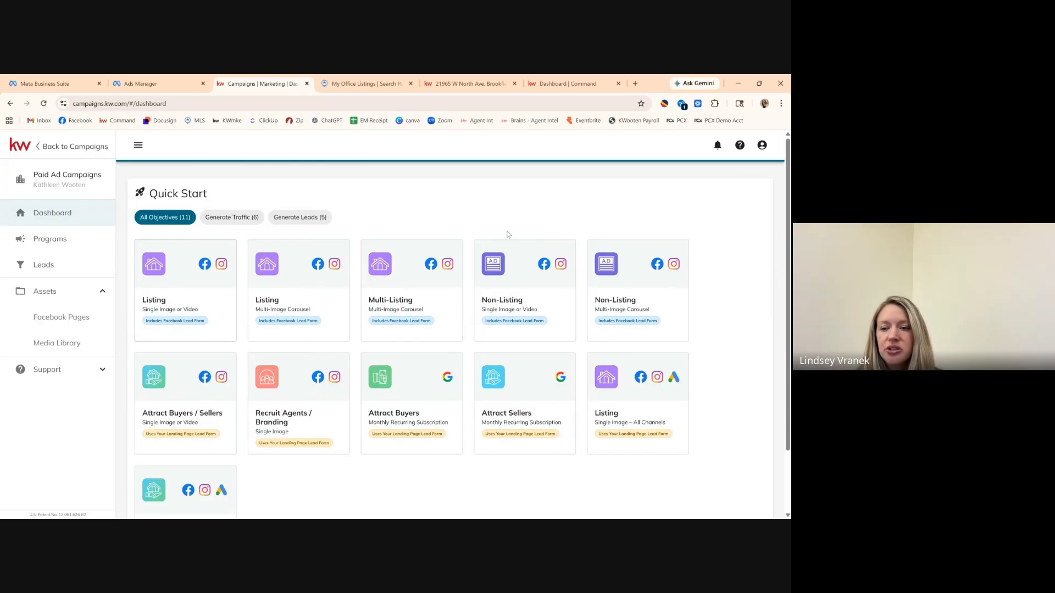
mouse_move(463, 82)
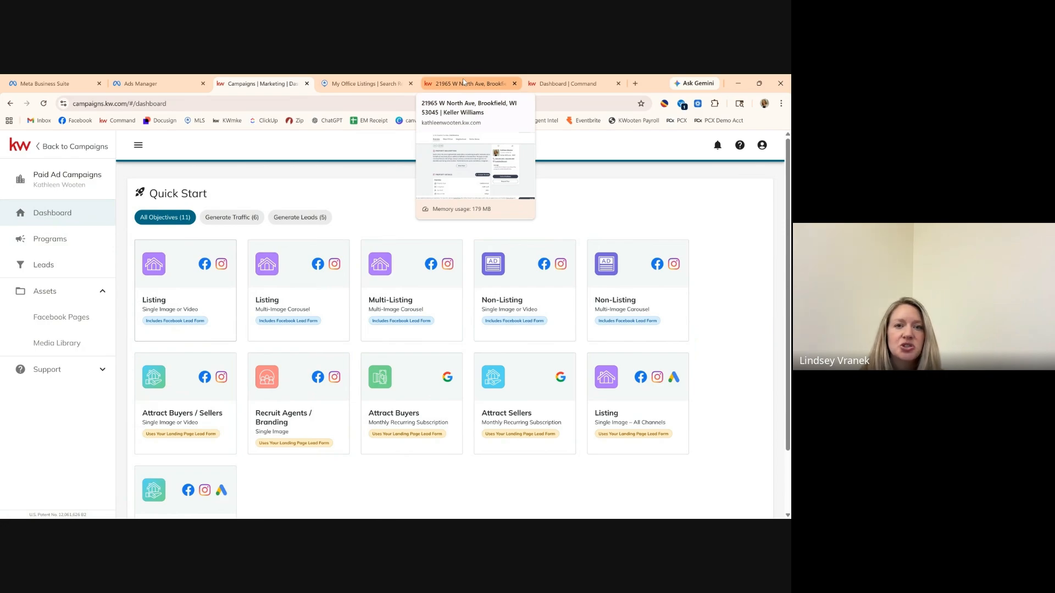
left_click(480, 82)
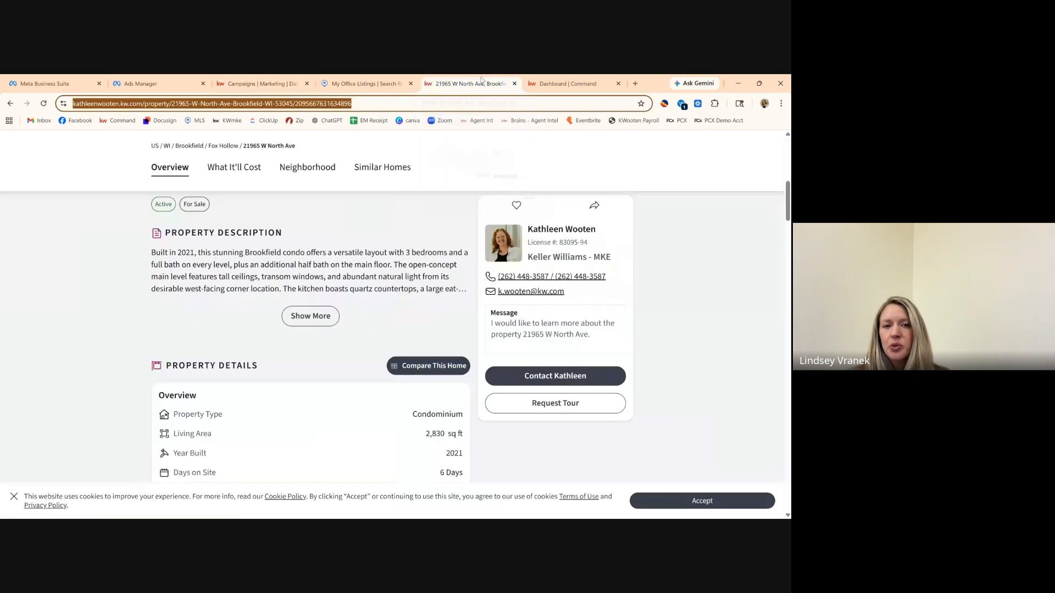
scroll(101, 157, "up", 5)
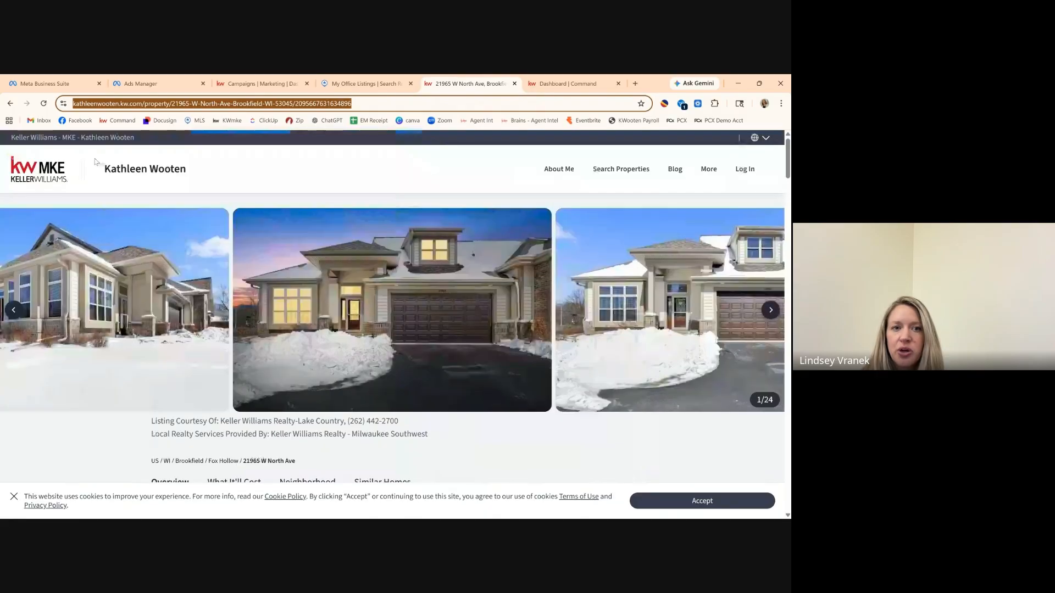
left_click(53, 172)
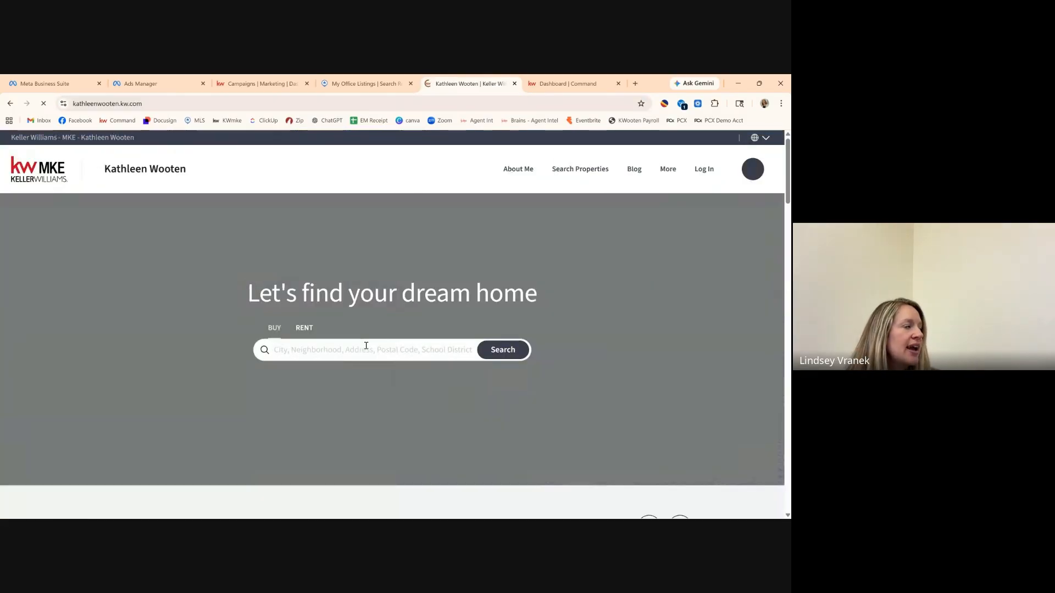
Search homes for sale in Brookfield, WI, bringing up 90 results.
left_click(366, 346)
type("brookfi")
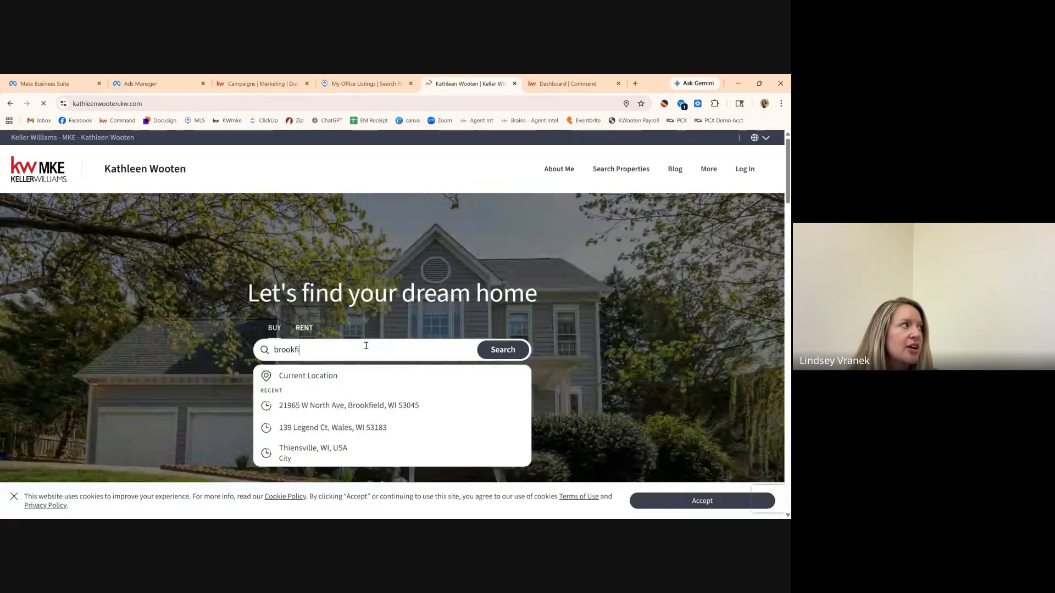
type("eld")
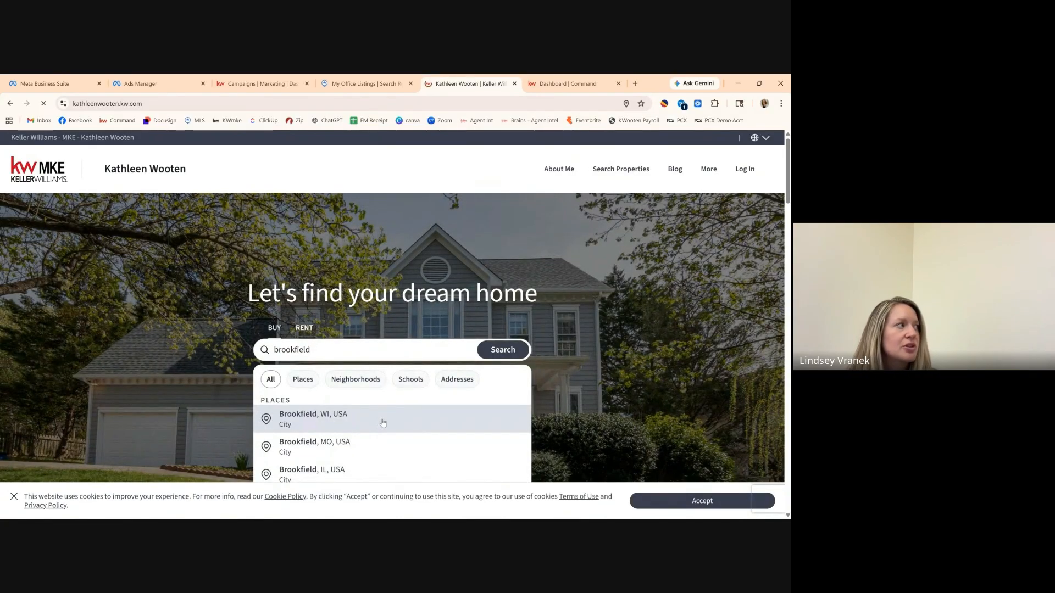
left_click(524, 353)
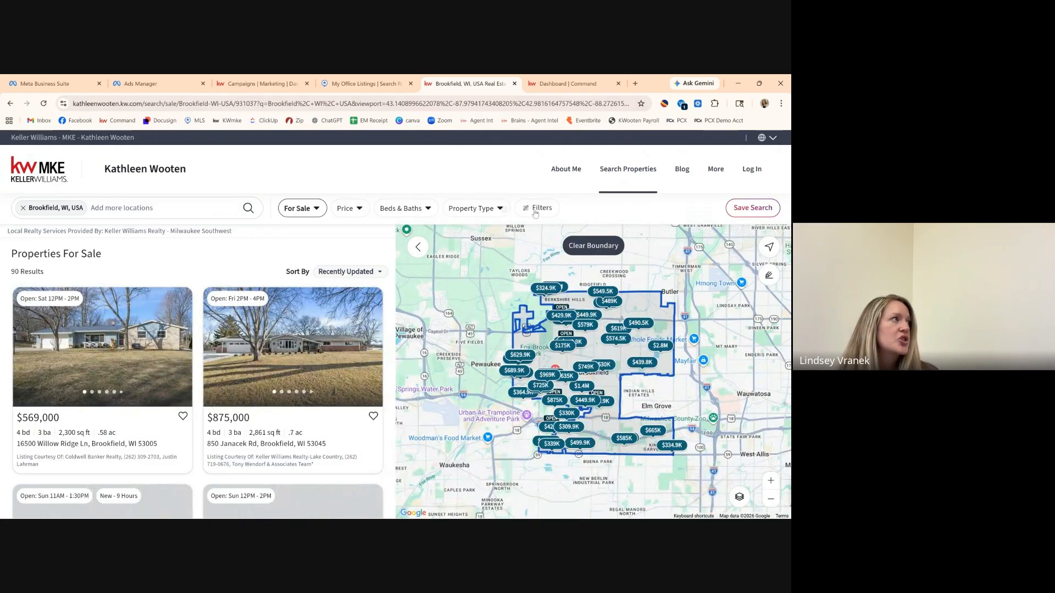
Turn on the Price Reduced listing filter and show the 4 matching Brookfield homes.
left_click(535, 212)
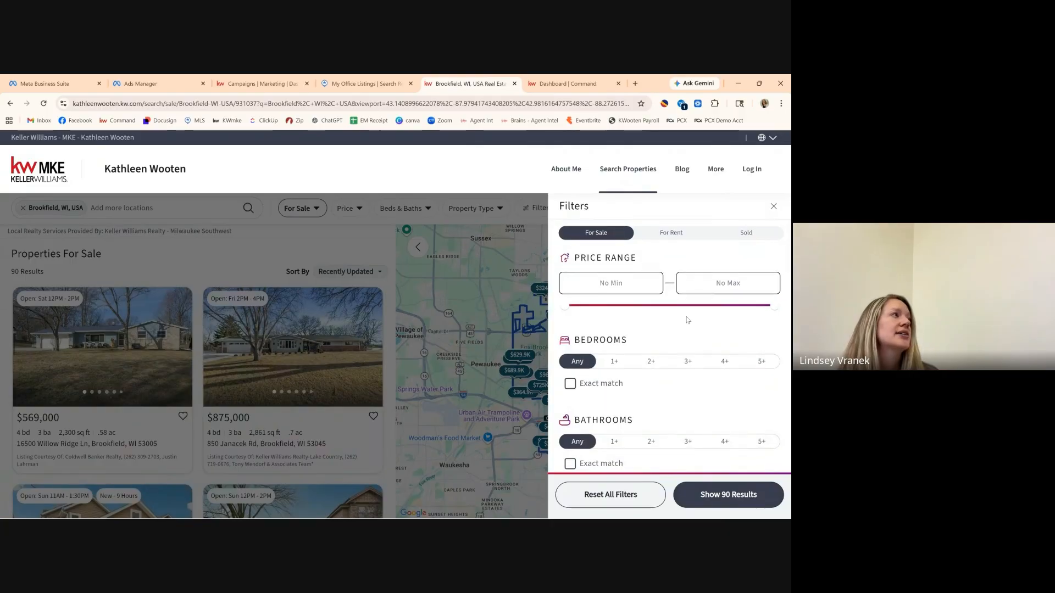
scroll(687, 320, "down", 1)
scroll(686, 320, "down", 3)
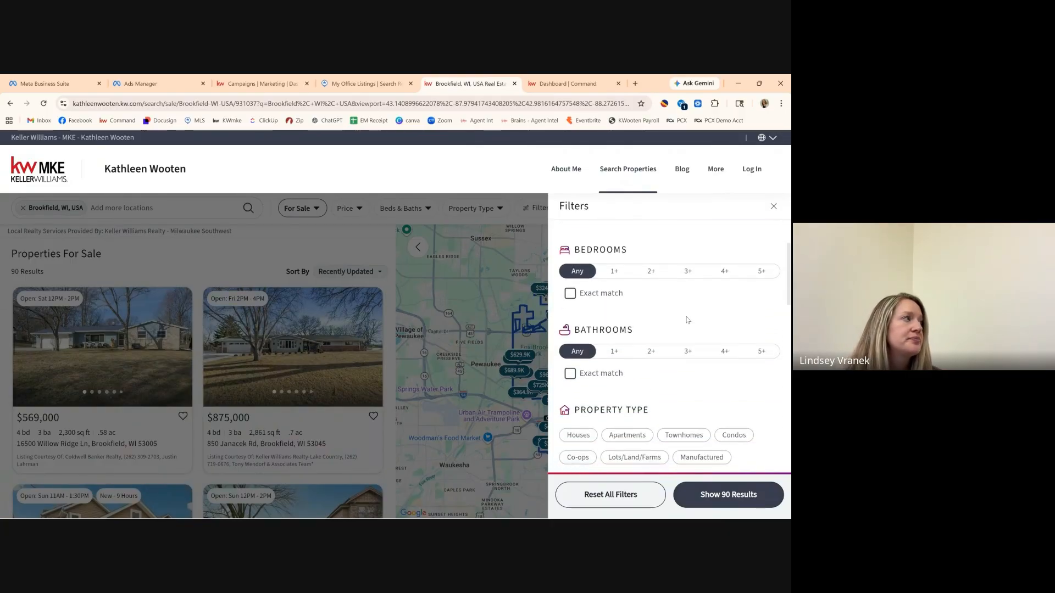
scroll(687, 320, "down", 3)
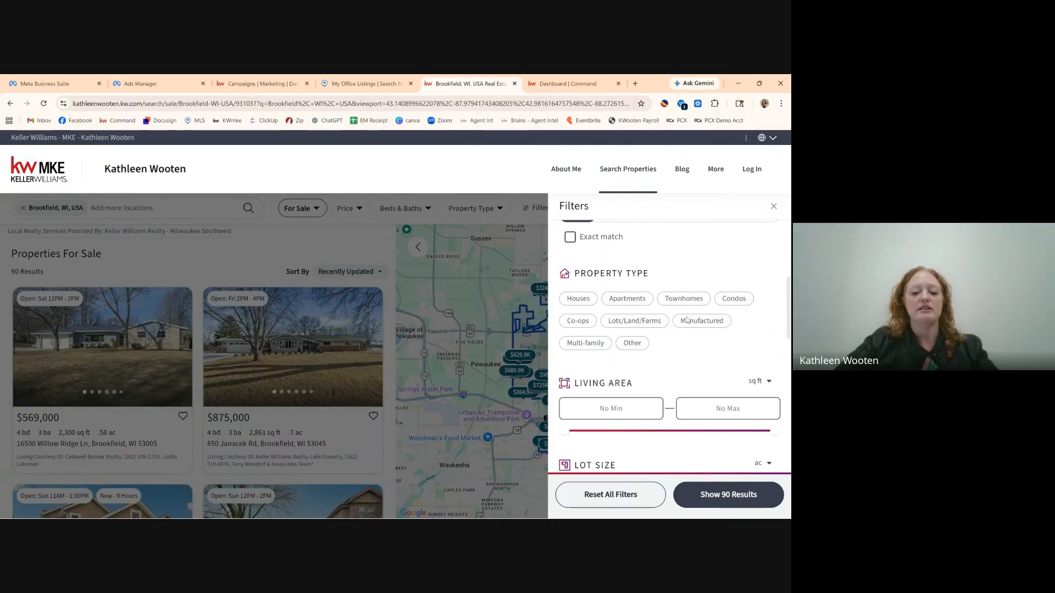
scroll(687, 320, "down", 4)
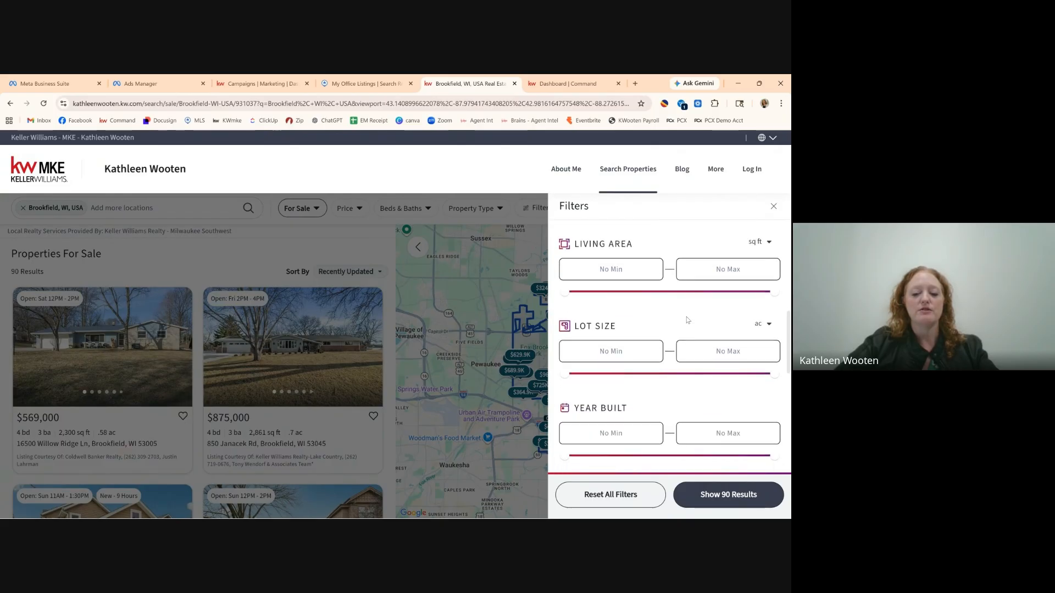
scroll(687, 320, "down", 3)
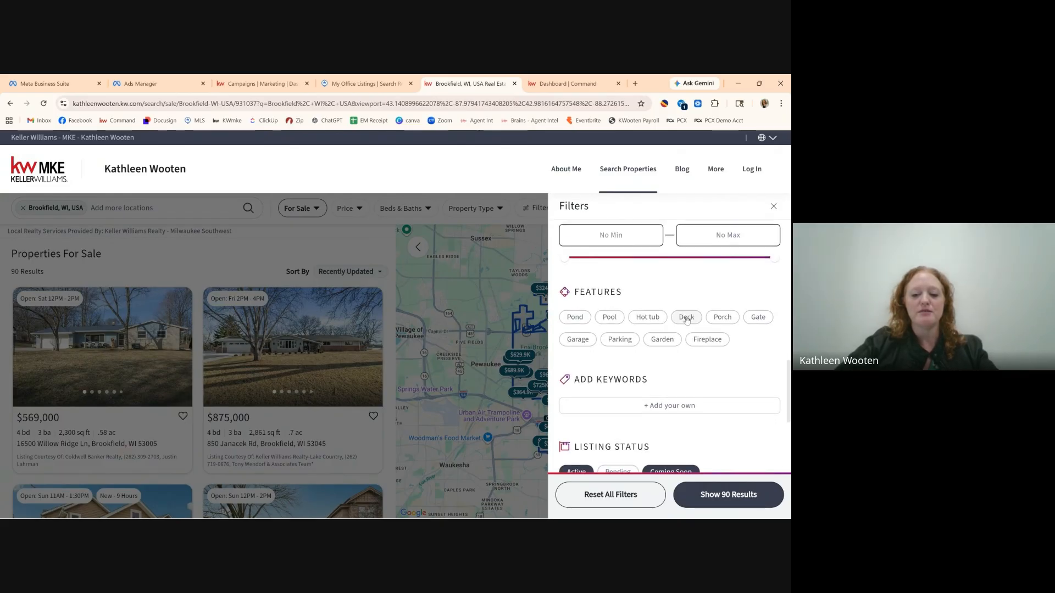
scroll(686, 320, "down", 2)
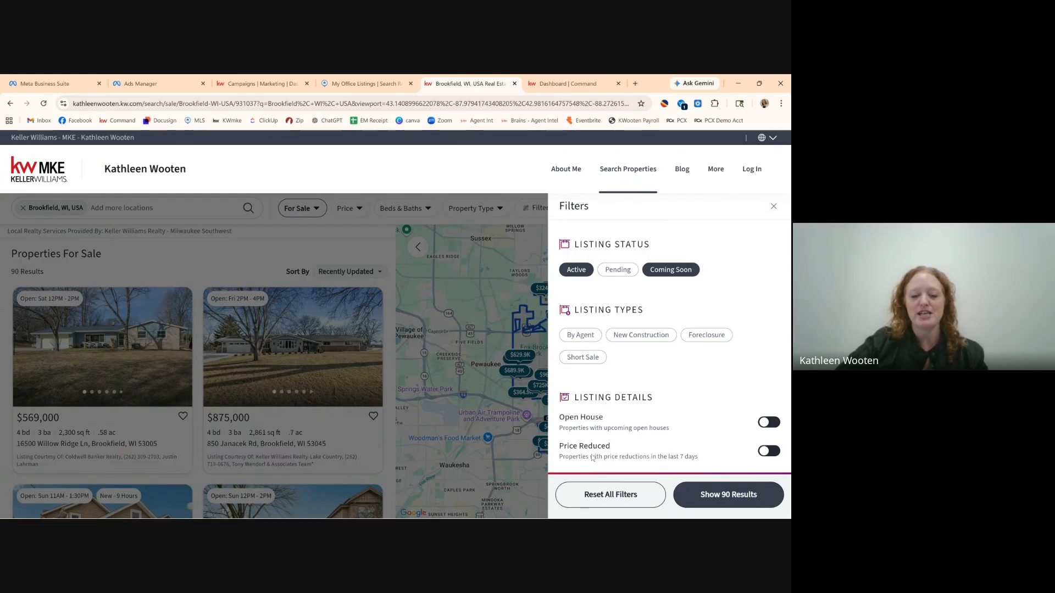
left_click(777, 453)
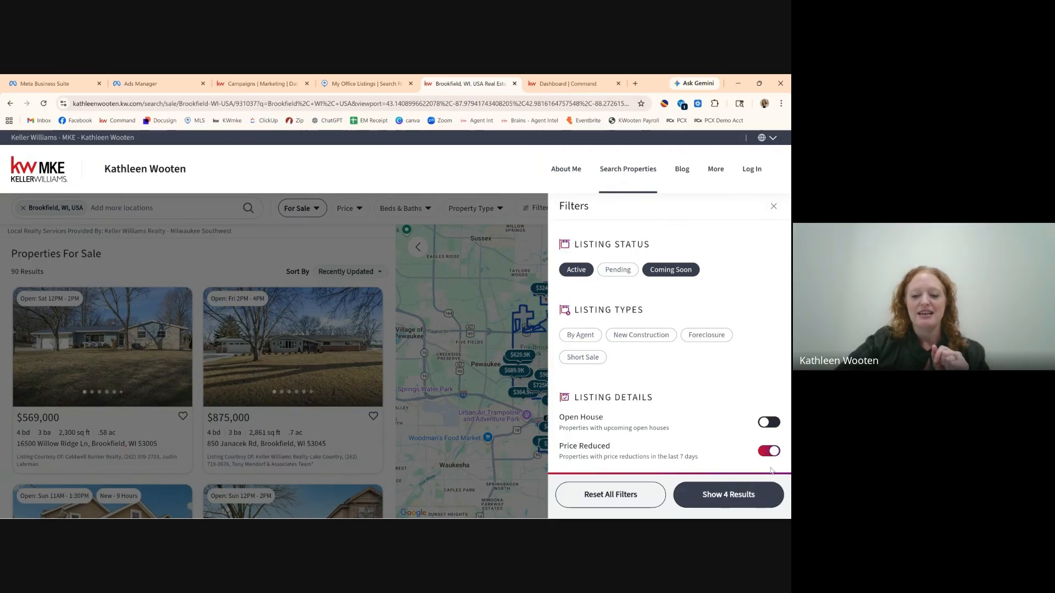
left_click(730, 496)
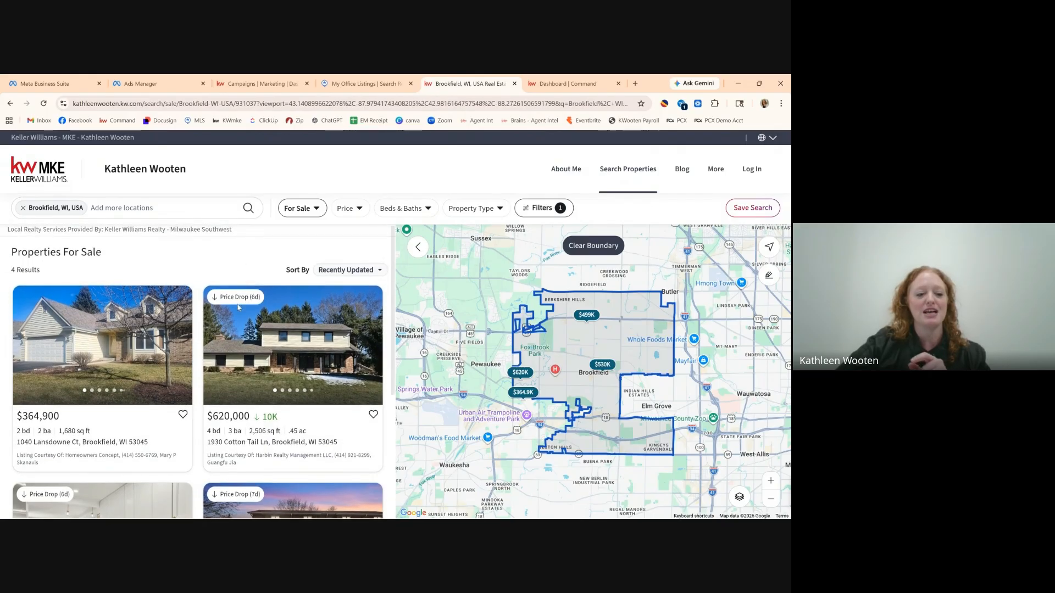
scroll(203, 424, "down", 1)
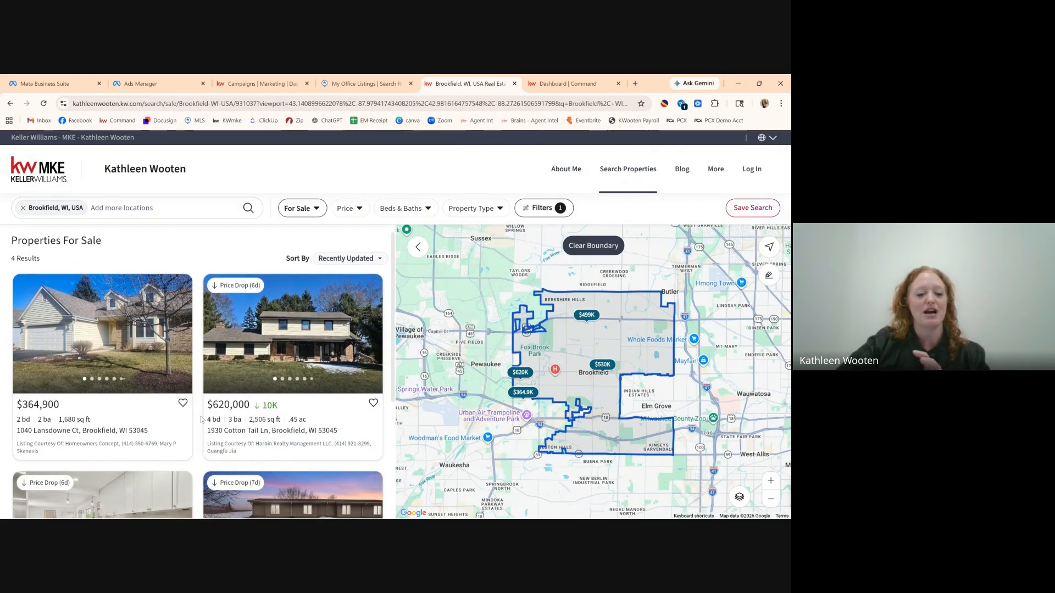
scroll(201, 419, "down", 1)
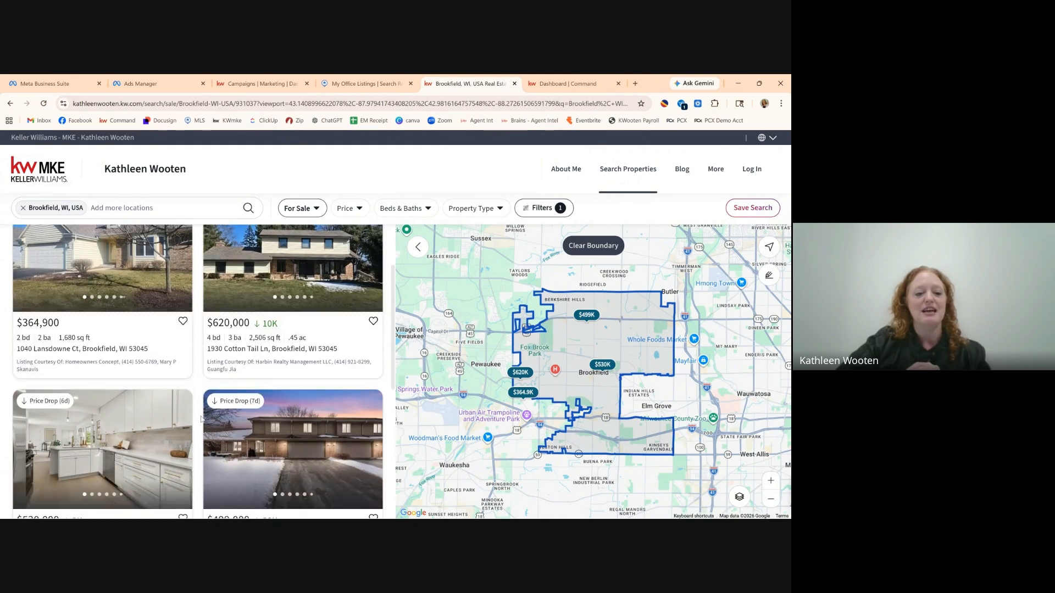
scroll(201, 419, "down", 1)
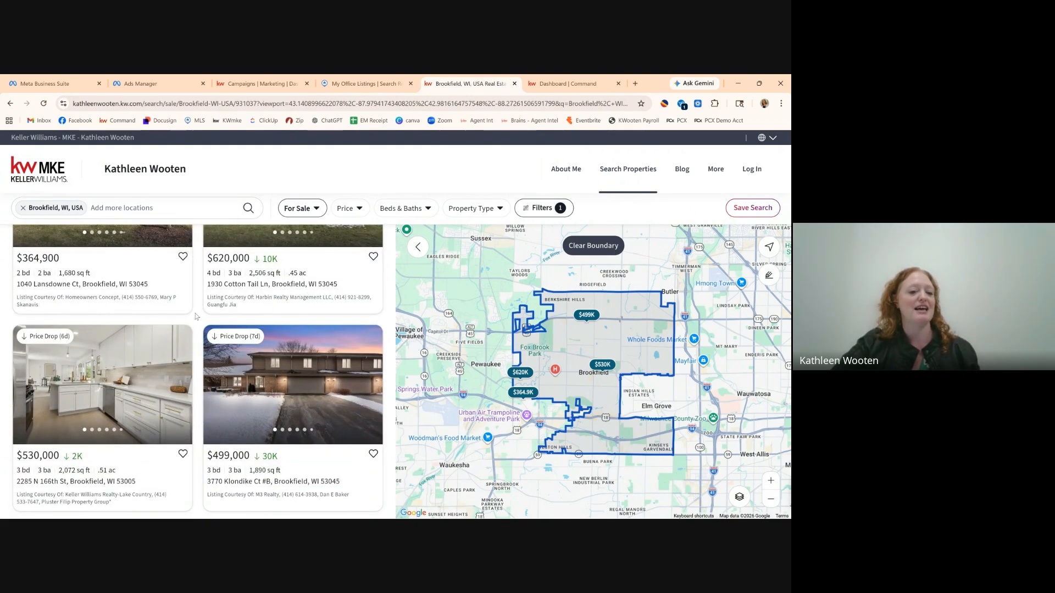
scroll(199, 341, "up", 1)
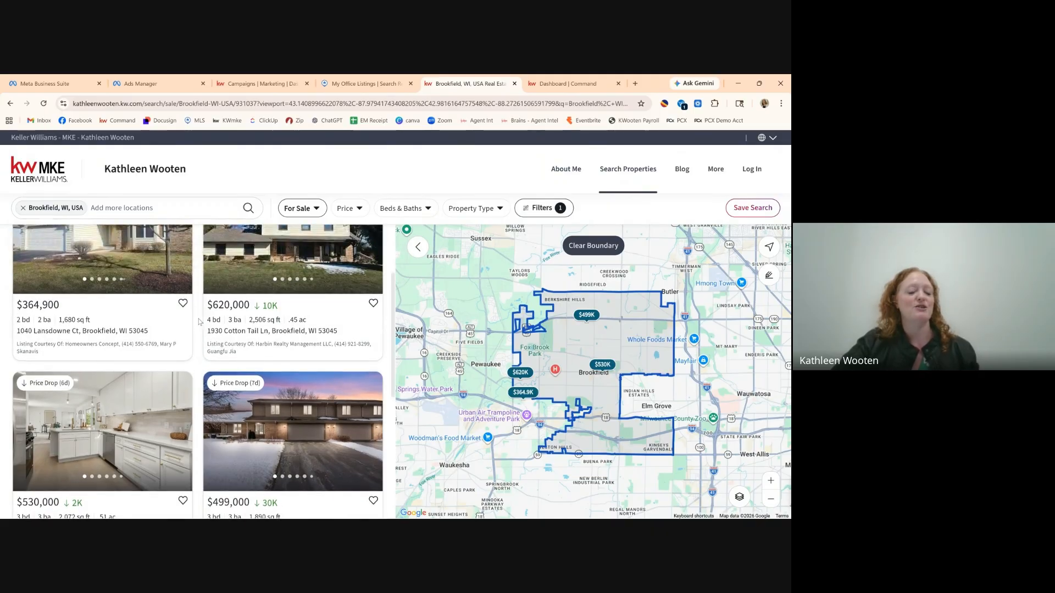
scroll(198, 322, "up", 2)
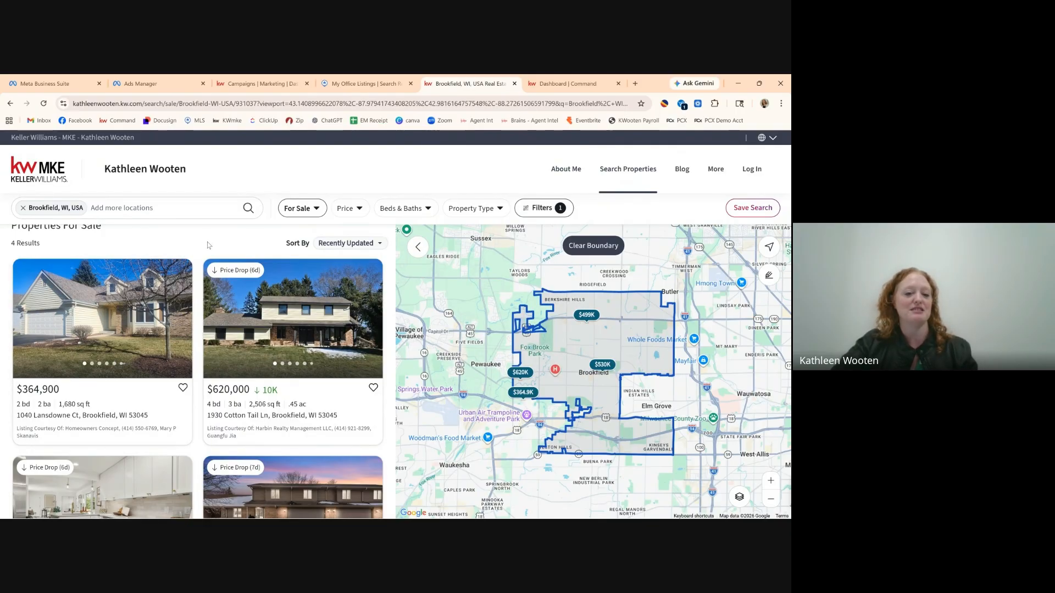
scroll(207, 244, "up", 1)
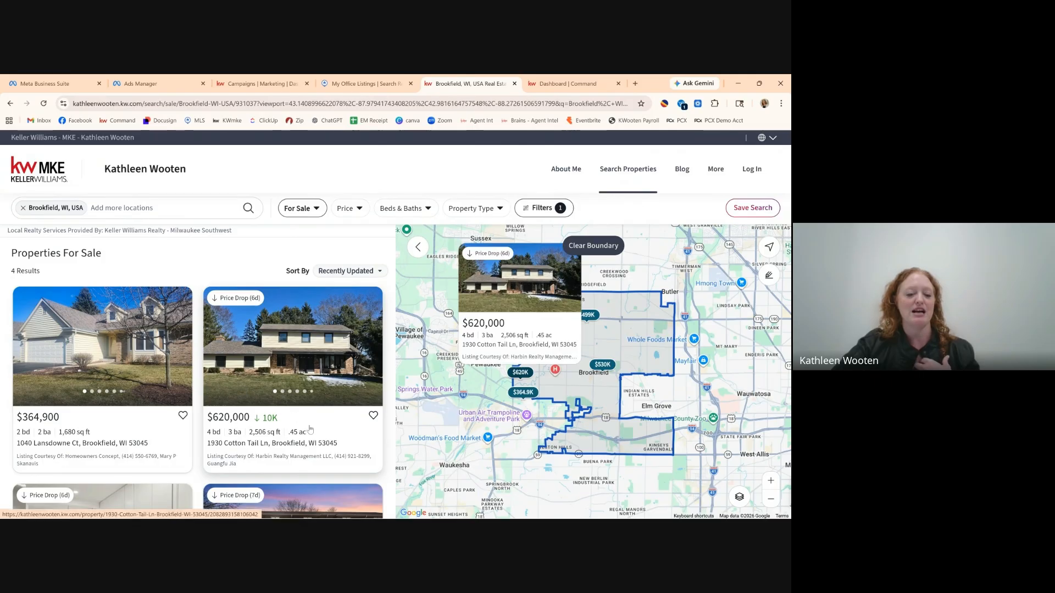
left_click(246, 421)
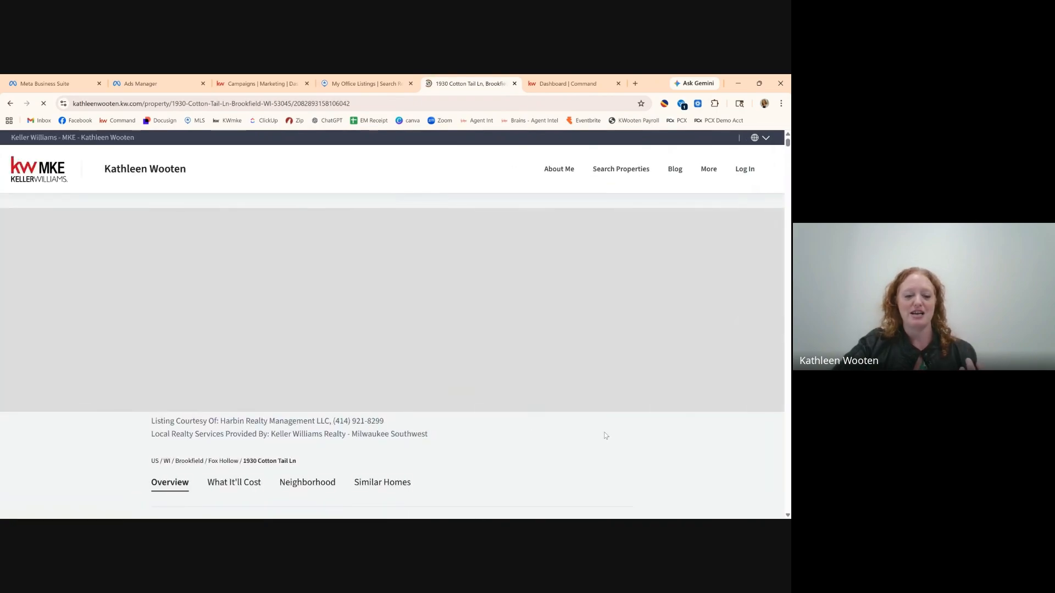
scroll(606, 435, "down", 1)
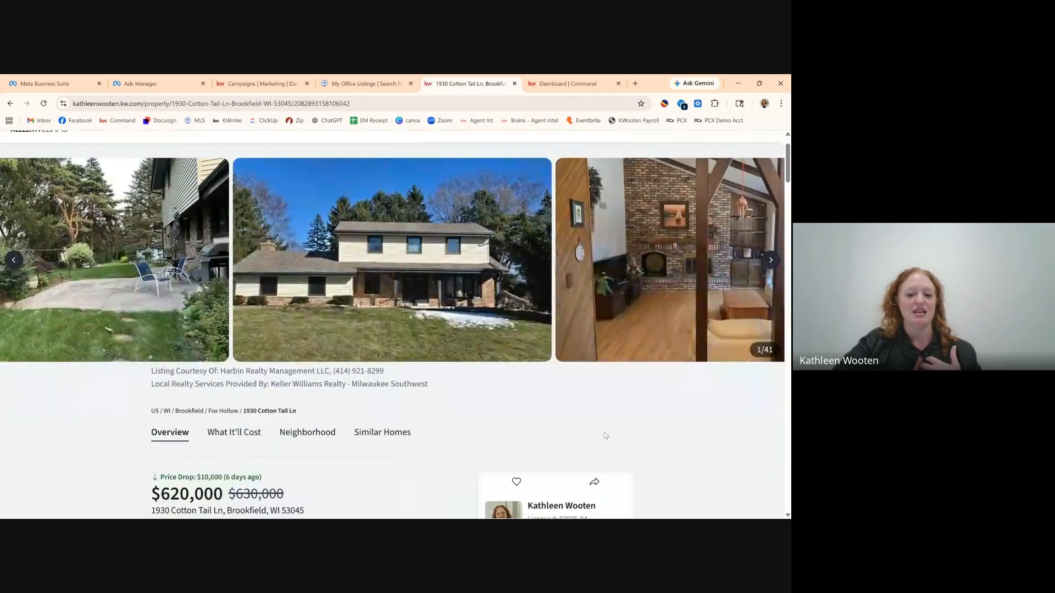
scroll(605, 436, "down", 5)
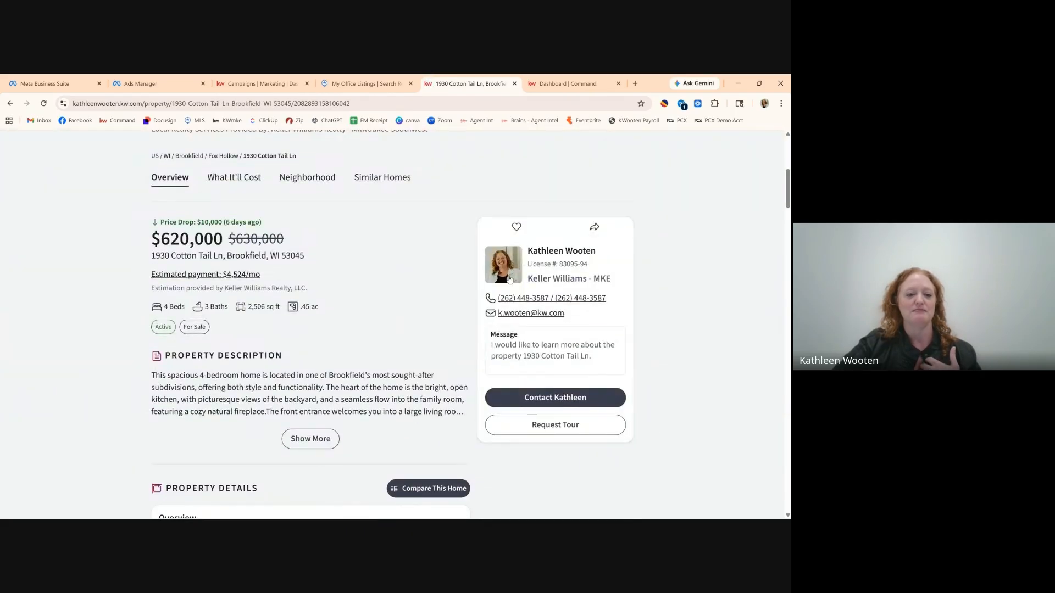
scroll(702, 344, "up", 6)
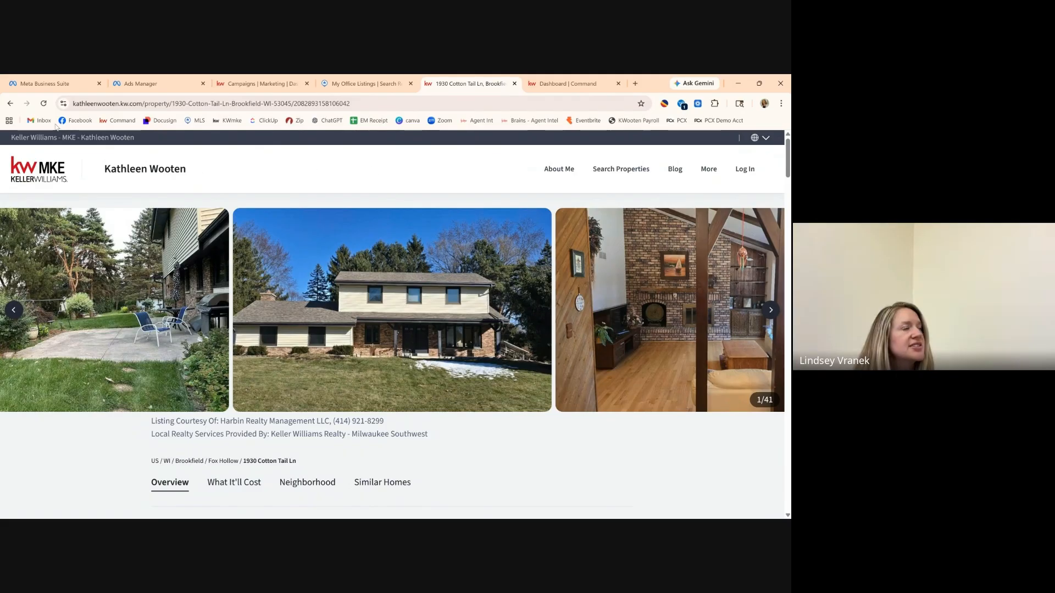
Go back to the 4 price-reduced Brookfield results and scroll through the list.
left_click(10, 104)
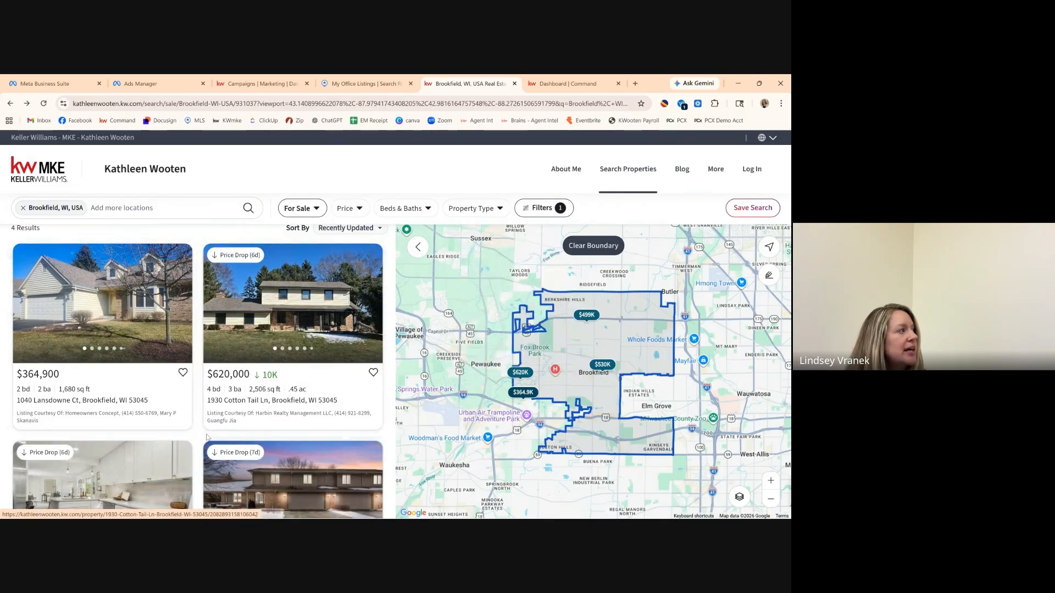
scroll(207, 437, "down", 2)
scroll(206, 437, "down", 1)
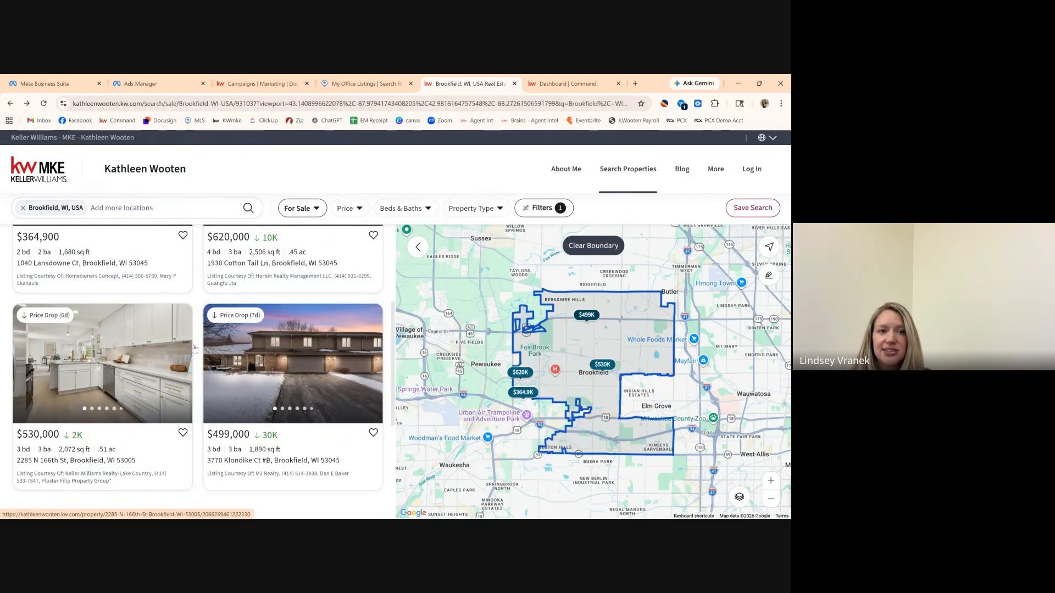
scroll(199, 309, "up", 1)
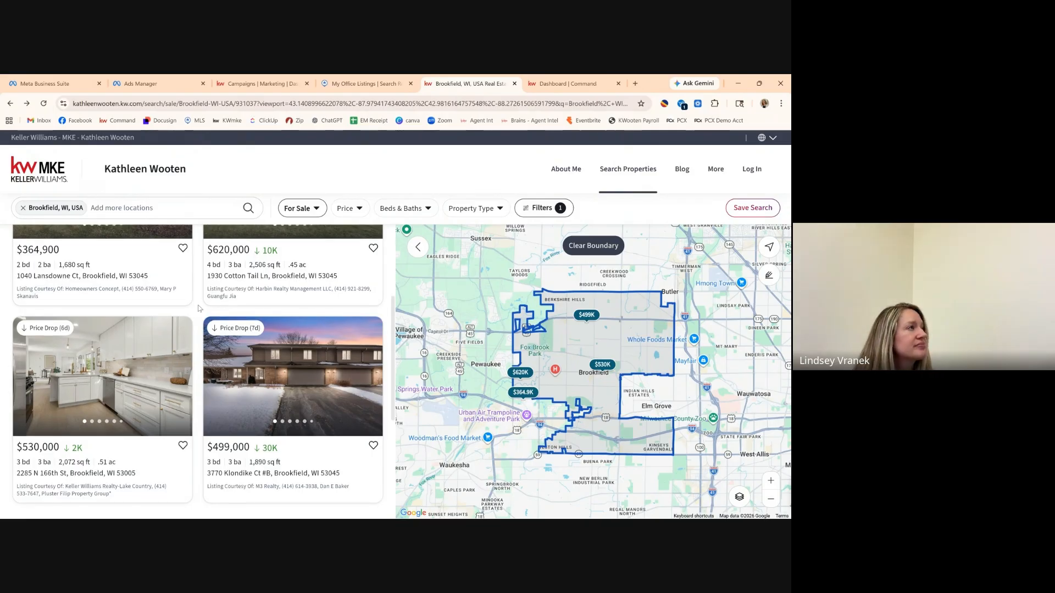
scroll(199, 308, "up", 2)
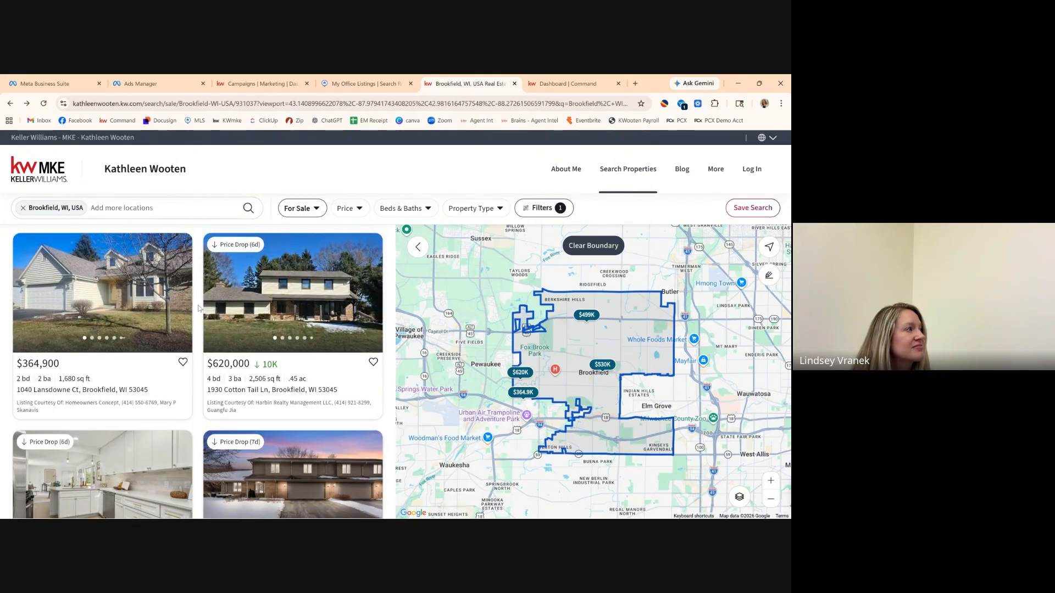
scroll(199, 308, "up", 1)
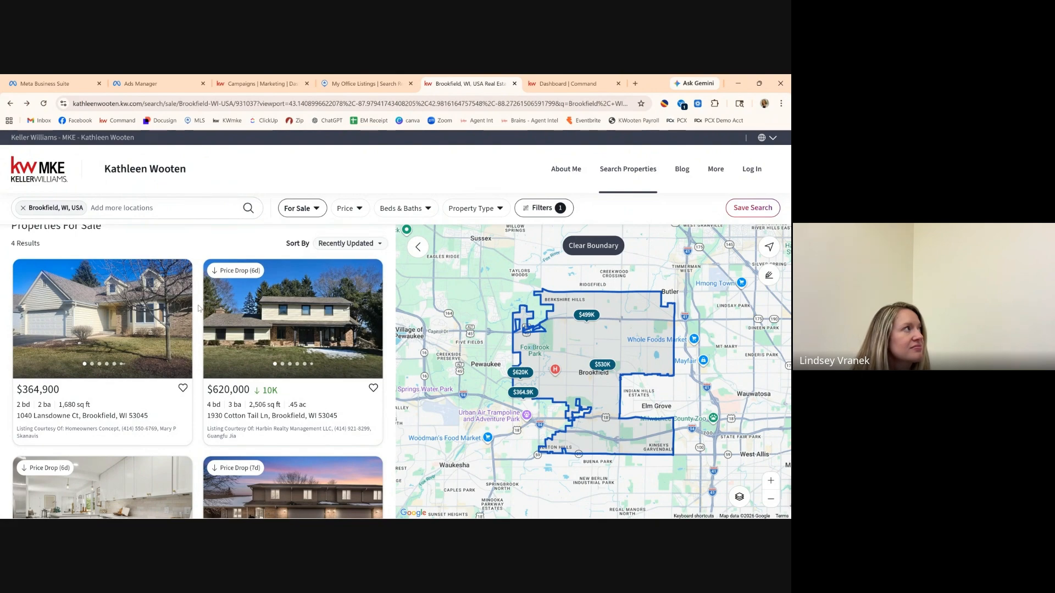
scroll(199, 308, "up", 1)
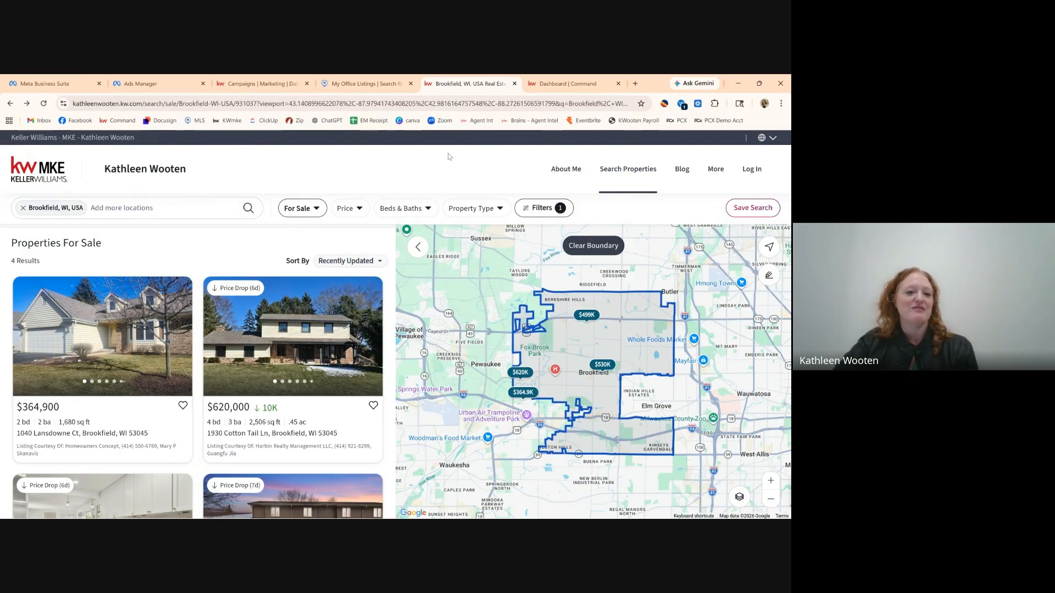
mouse_move(583, 516)
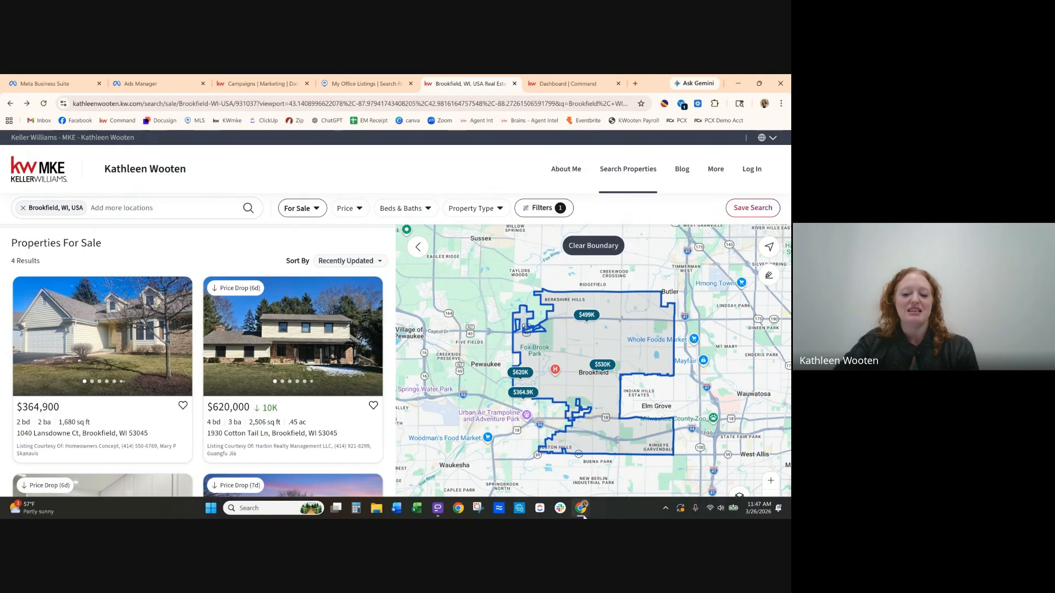